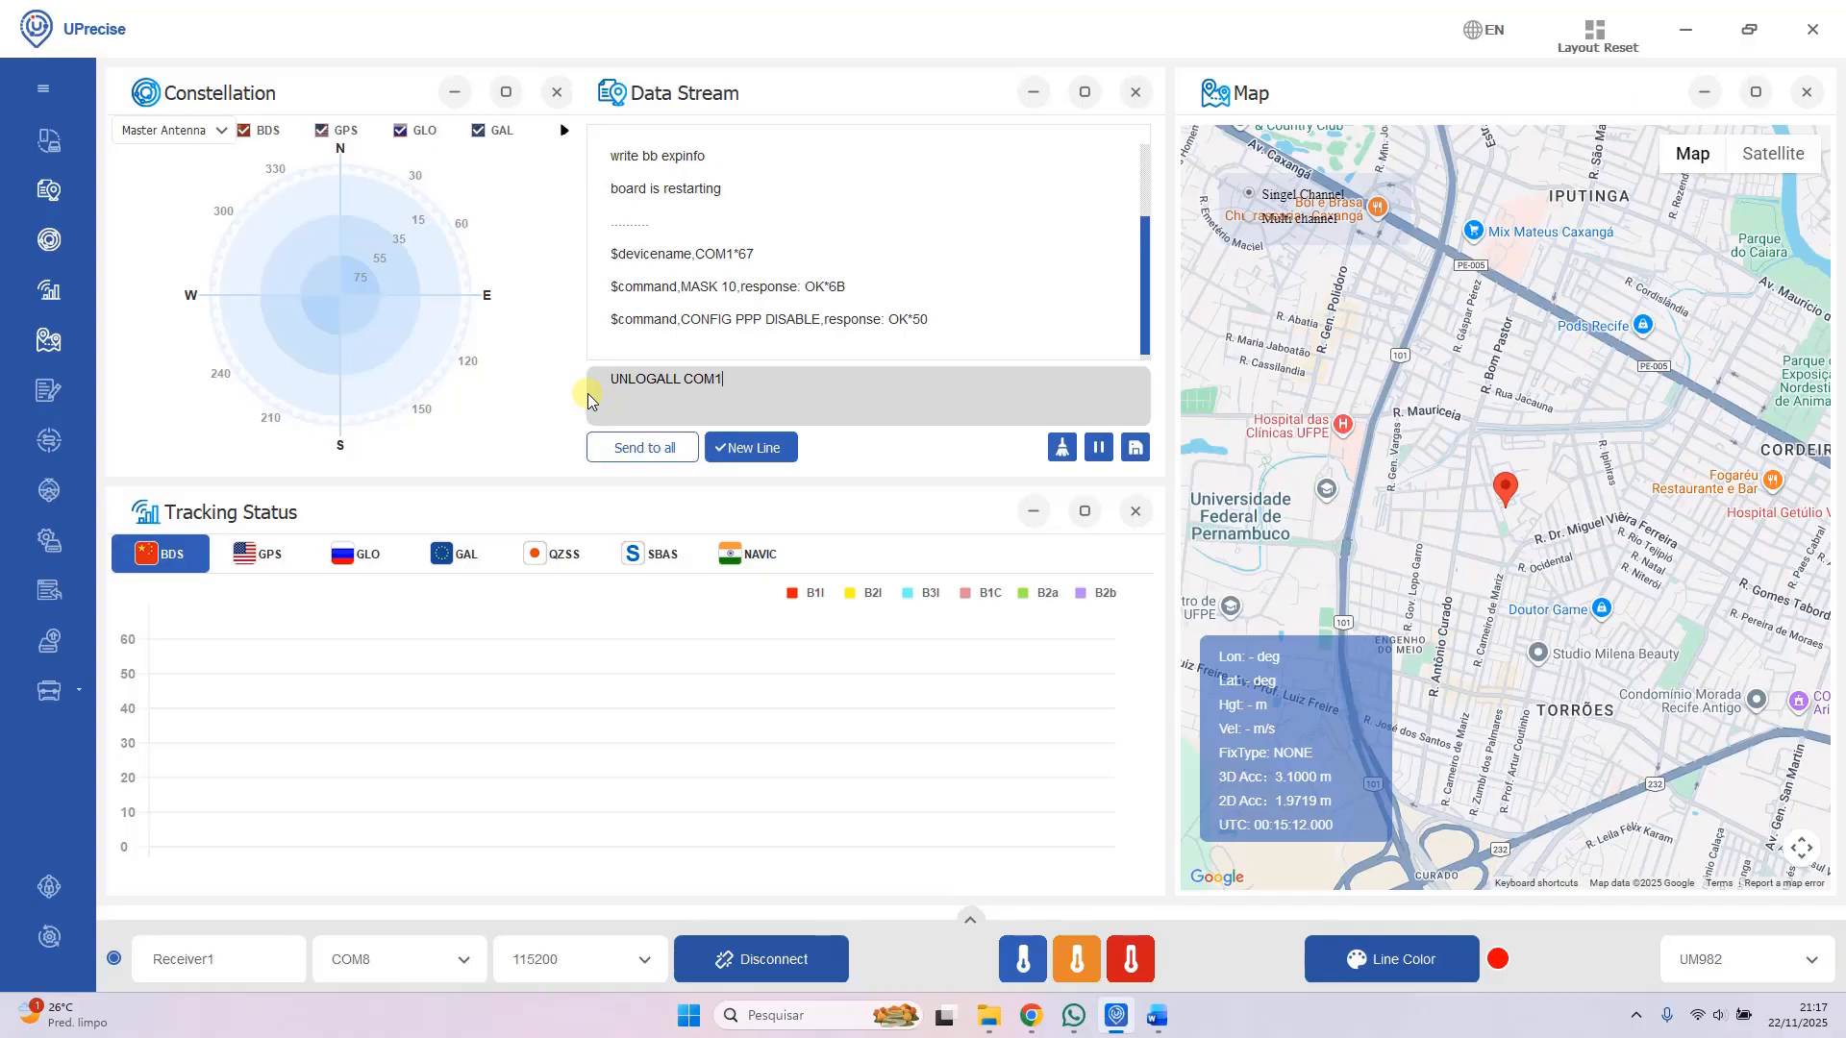
Step: Send the UNLOGALL COM1 command to the receiver through the data stream
key("shift+Left")
key("shift+Left")
key("shift+Left")
key("shift+Left")
key("shift+Left")
key("shift+Left")
key("shift+Left")
key("shift+Left")
key("shift+Left")
key("shift+Left")
left_click(759, 386)
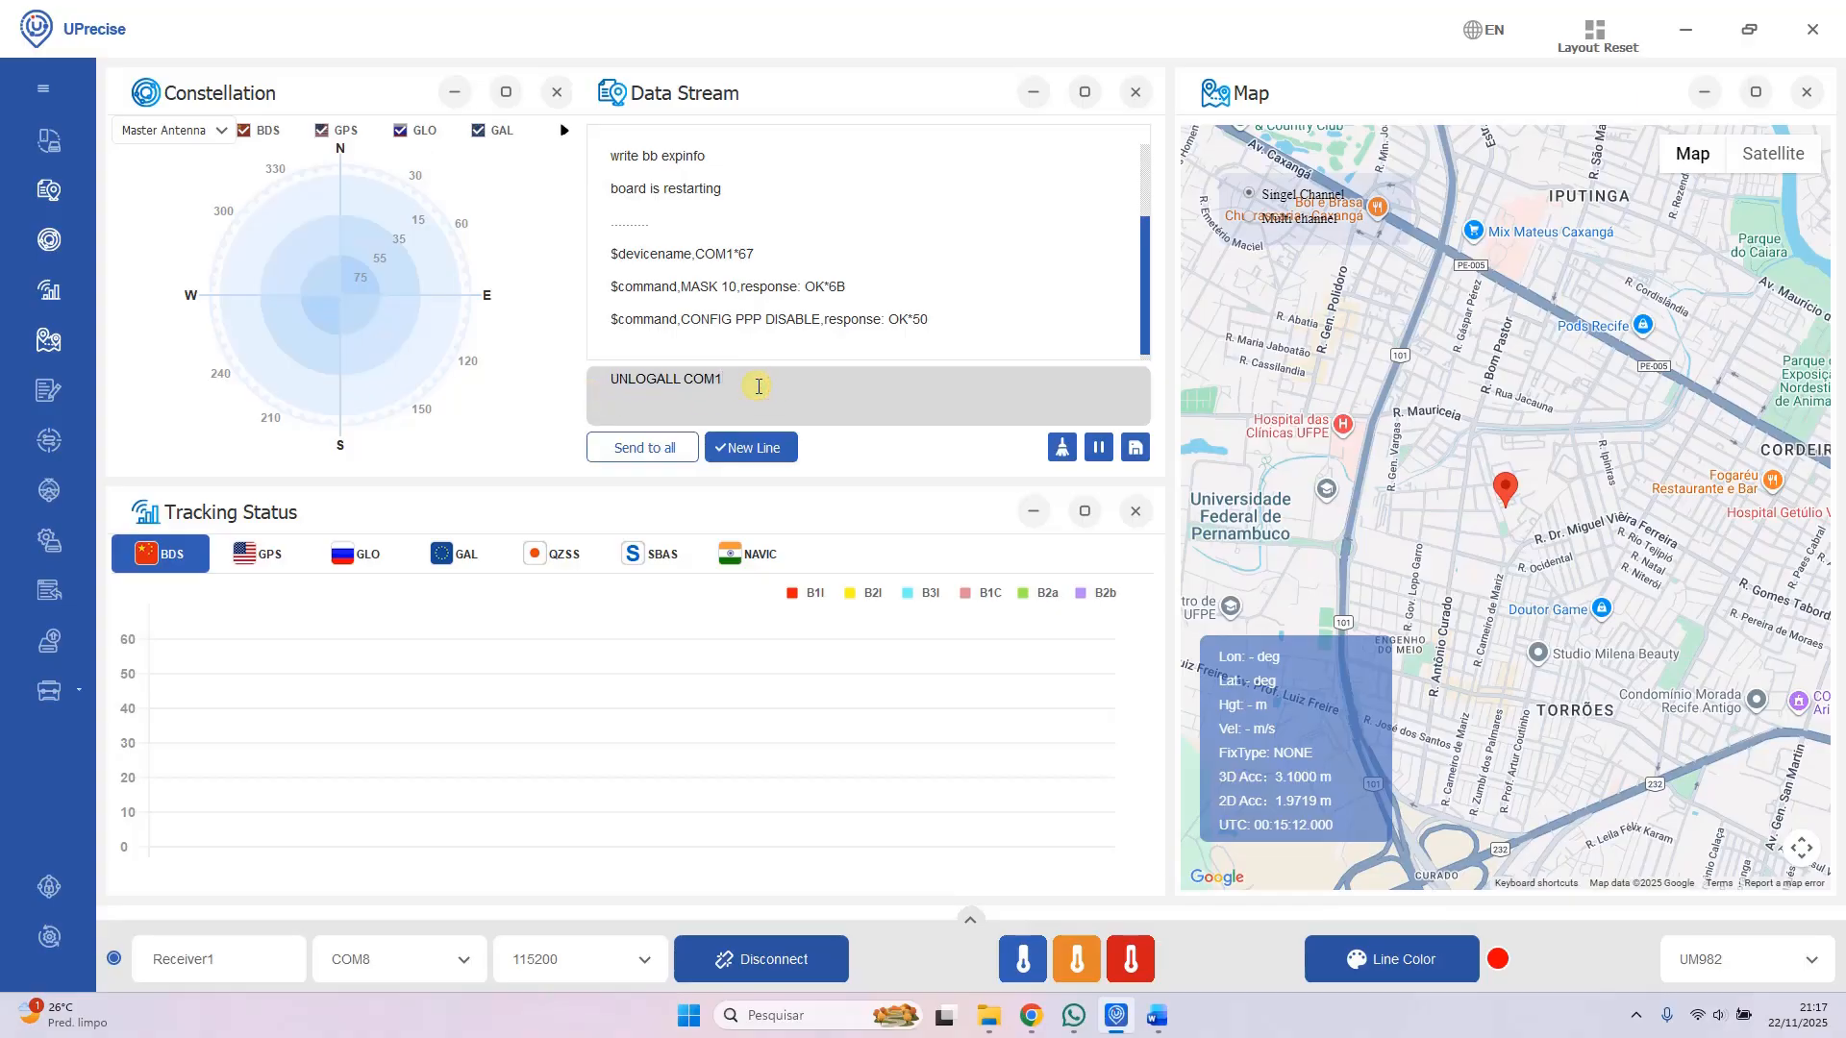
key("Return")
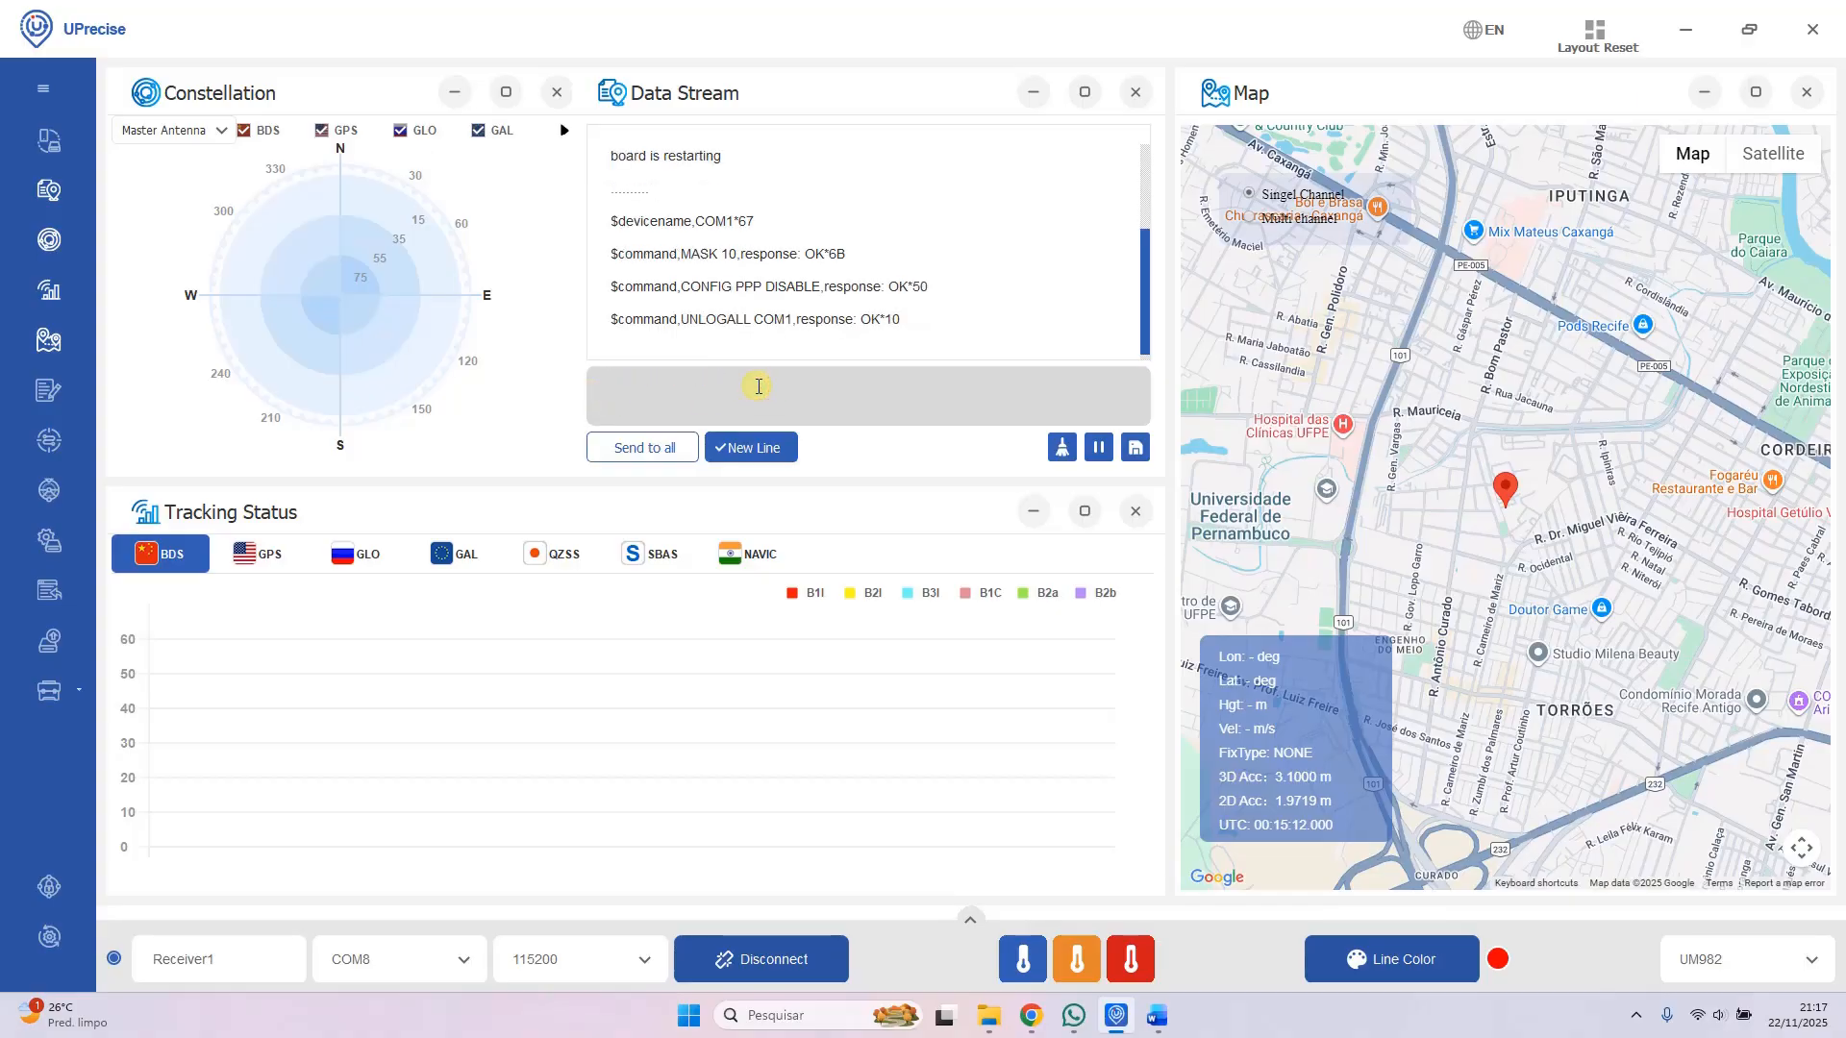
Step: Send UNLOGALL COM2 and UNLOGALL COM3 to the receiver to stop the logs on both ports
type("UNLOGALL COM1")
type("2")
key("Return")
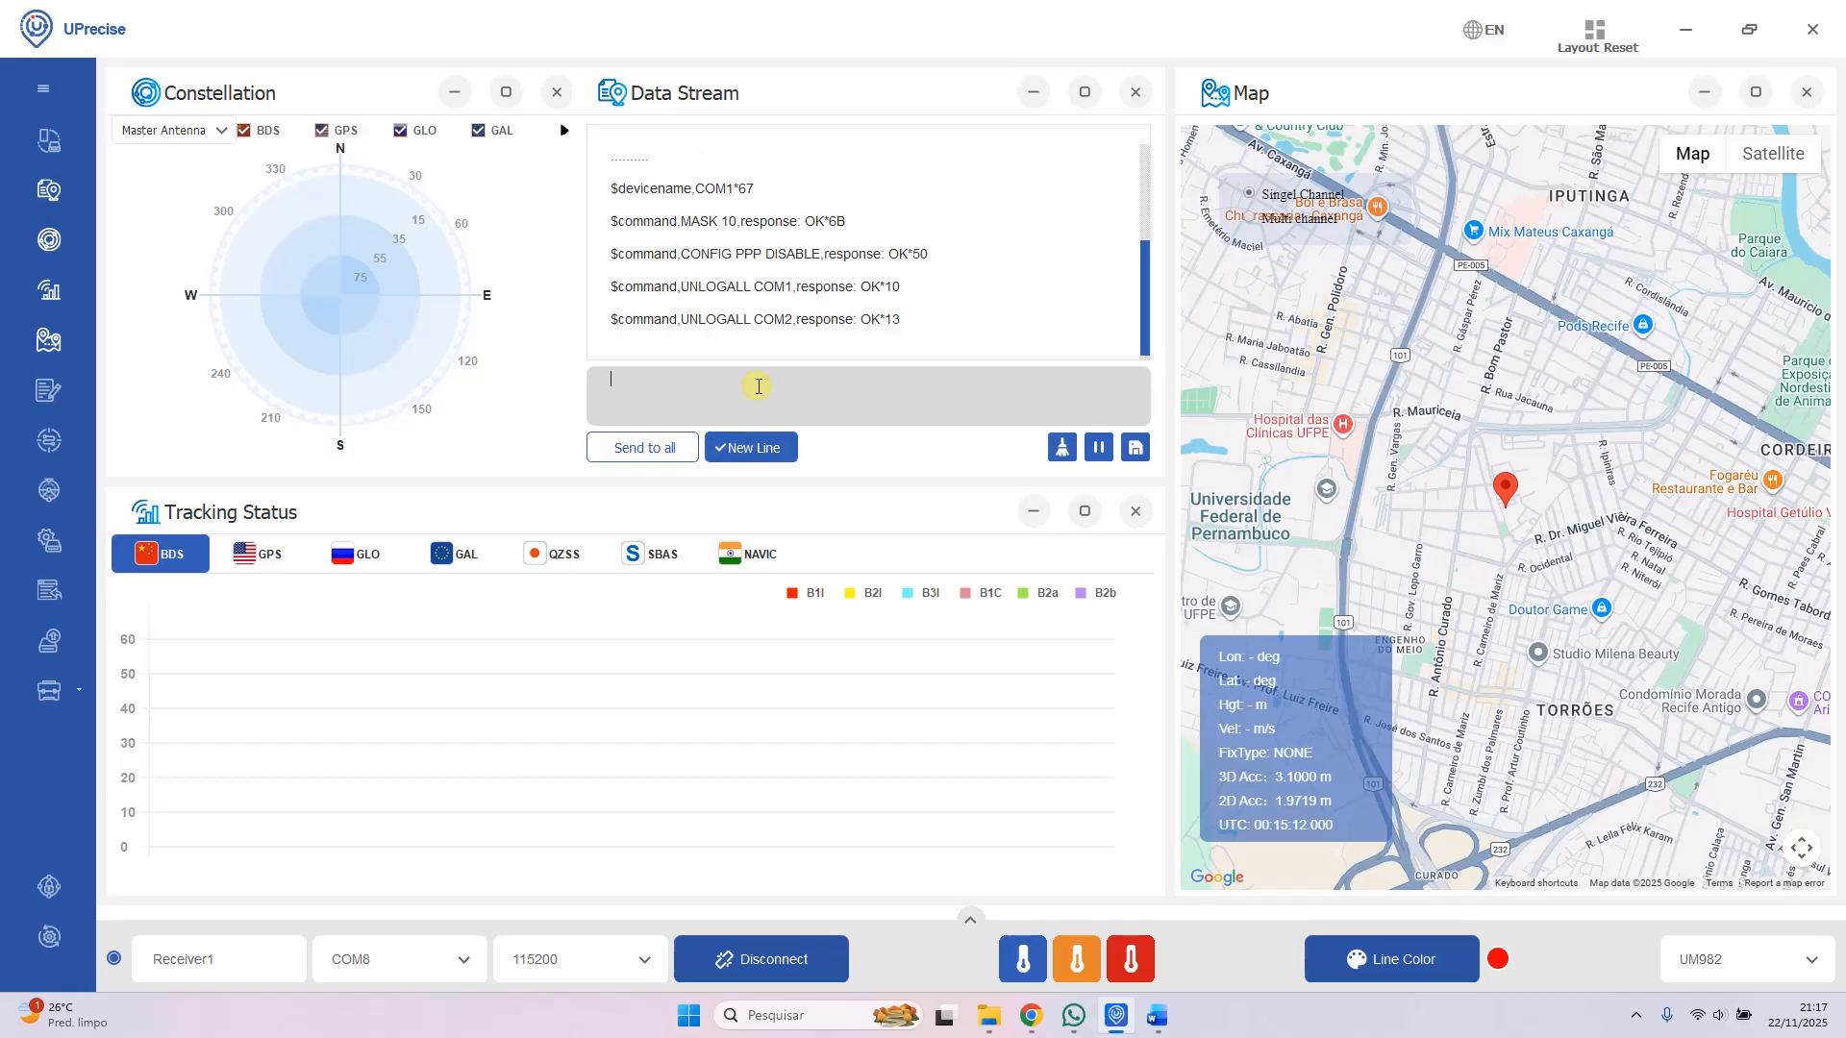
type("UNLOGALL COM1")
key("BackSpace")
type("3")
key("Return")
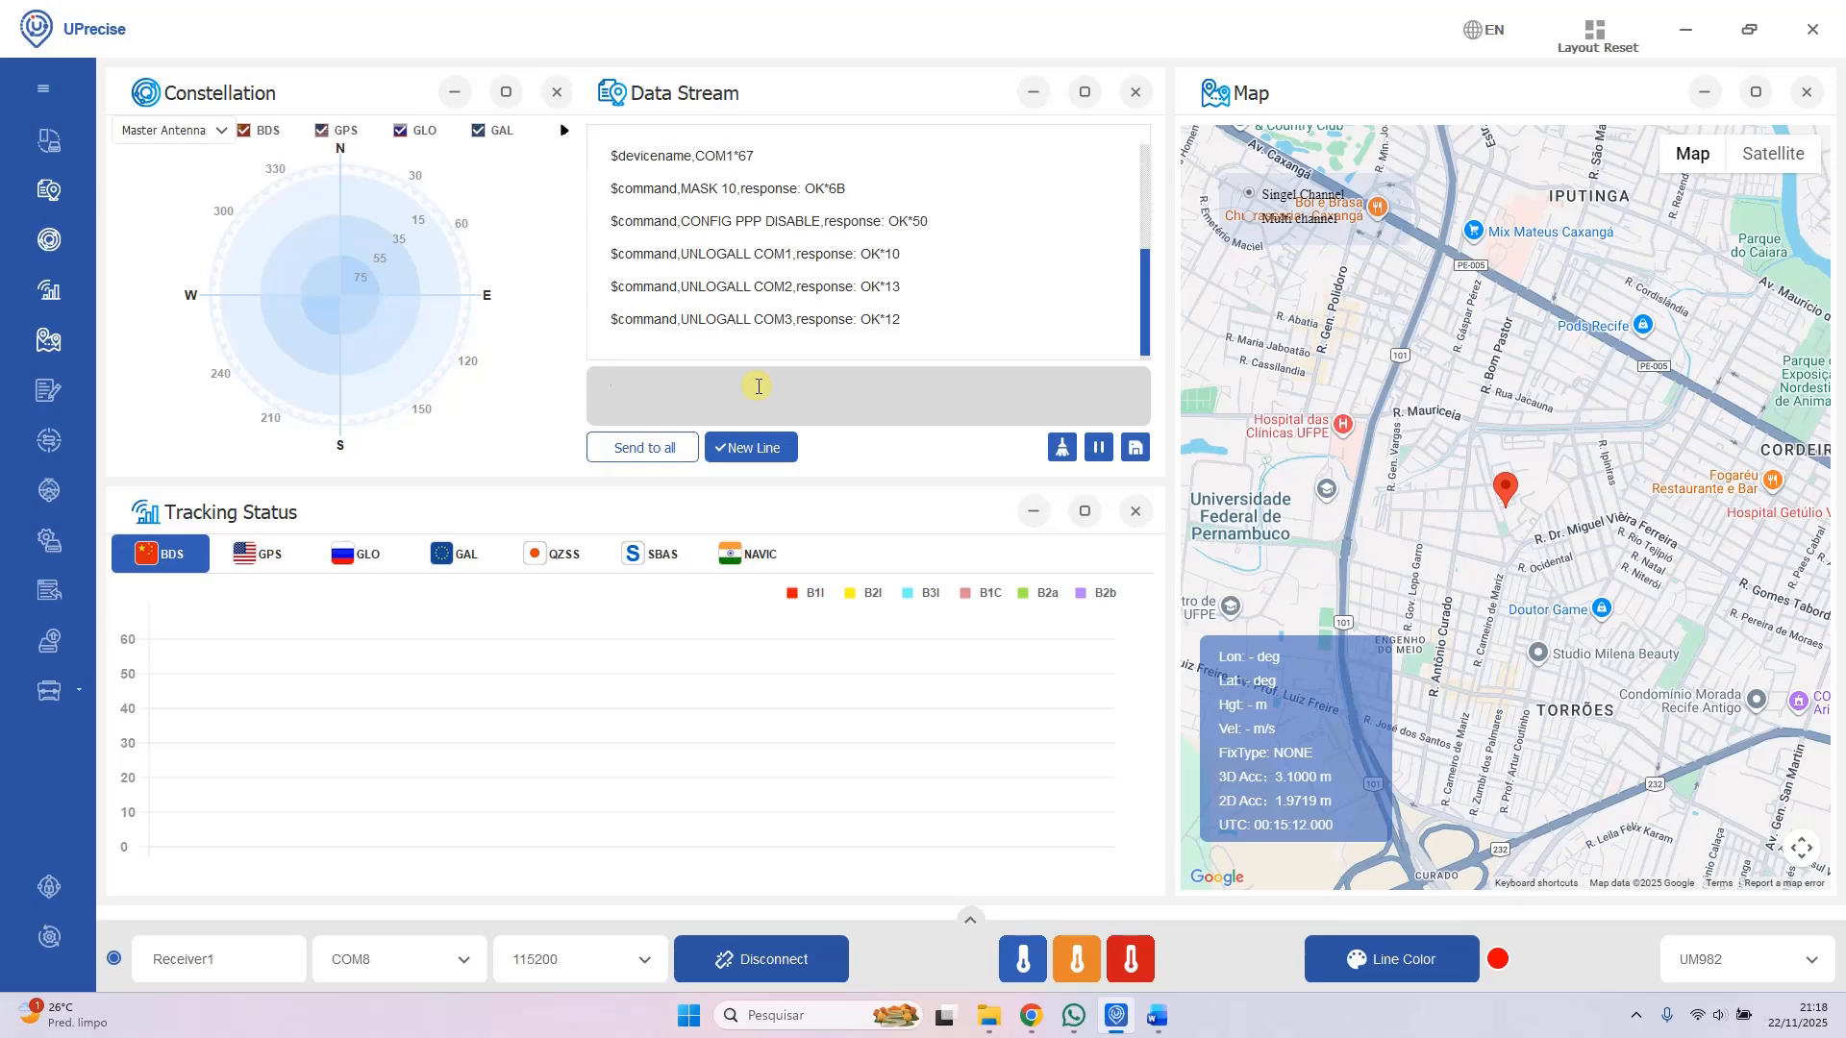
Step: Try to stop the logs on the fourth port by sending UNLOGALL COM4
type("UNLOGALL COM1")
type("4")
key("Return")
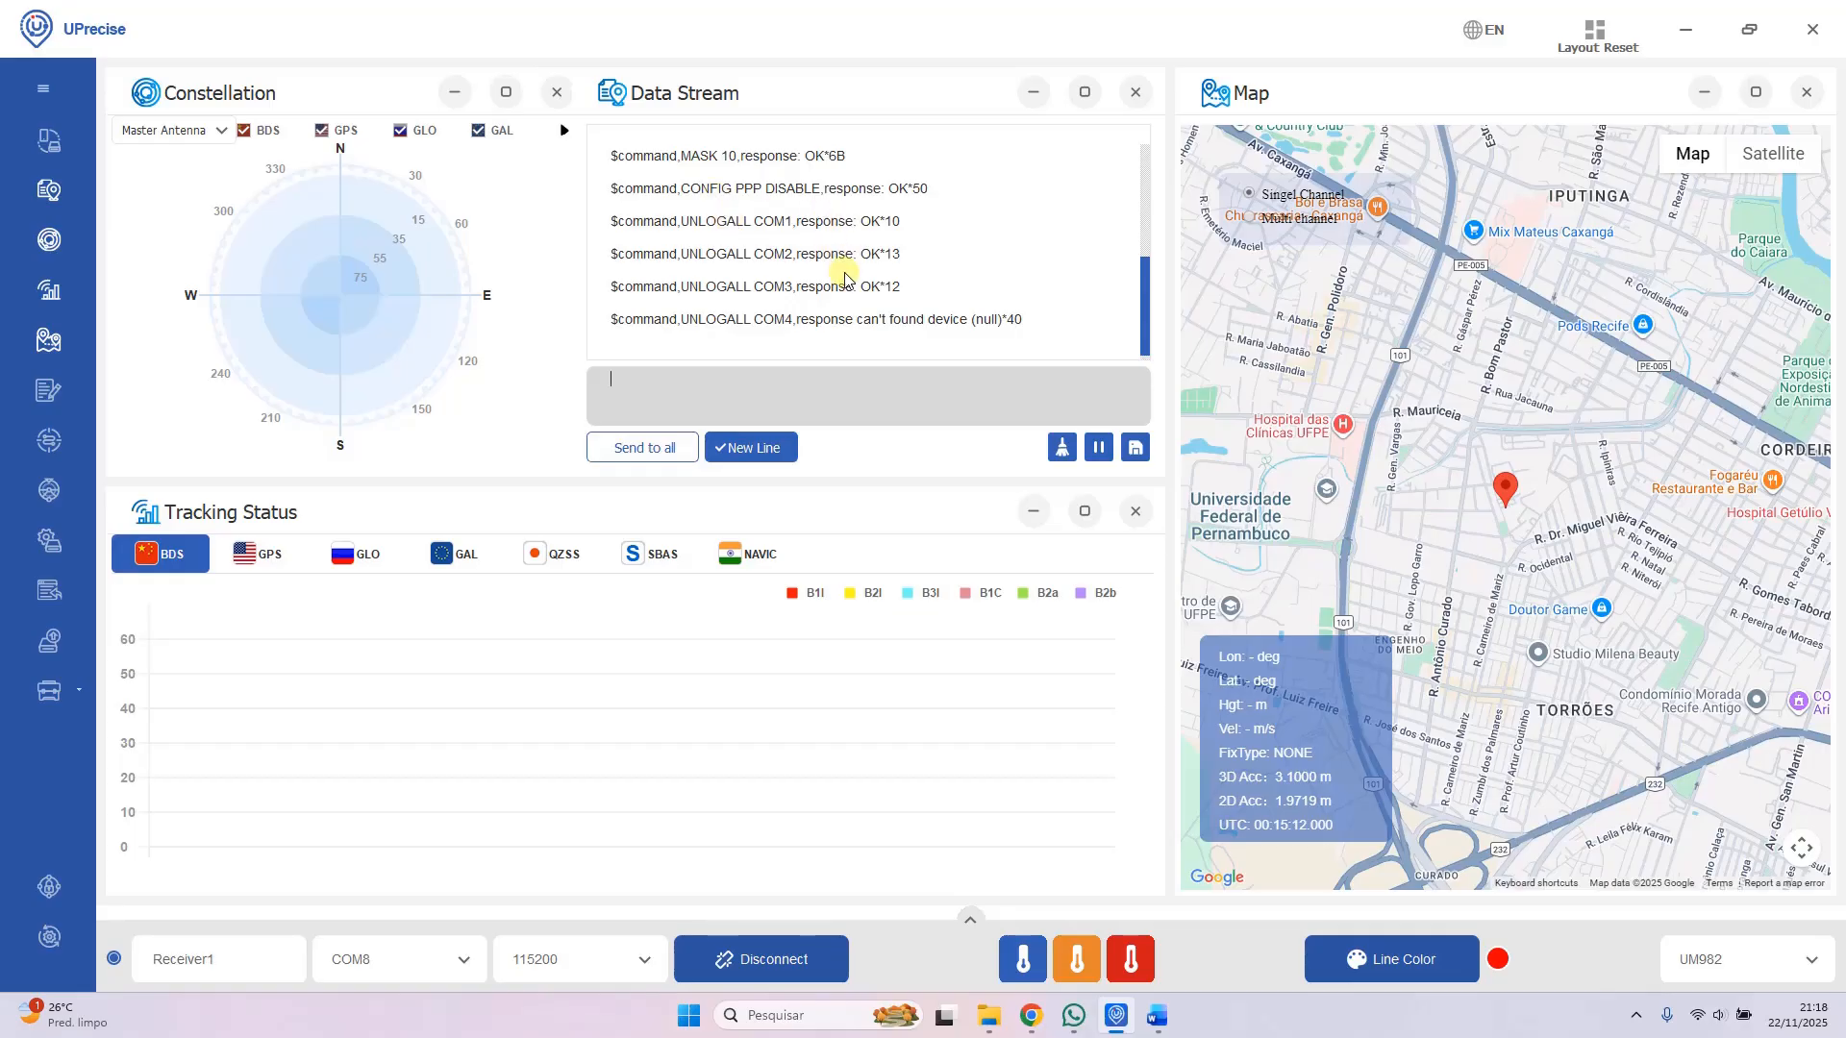
Step: Copy the Config com1 230400 line from the Word document Configuracoes BASE.docx and send it to the receiver in UPrecise
left_click(1157, 1016)
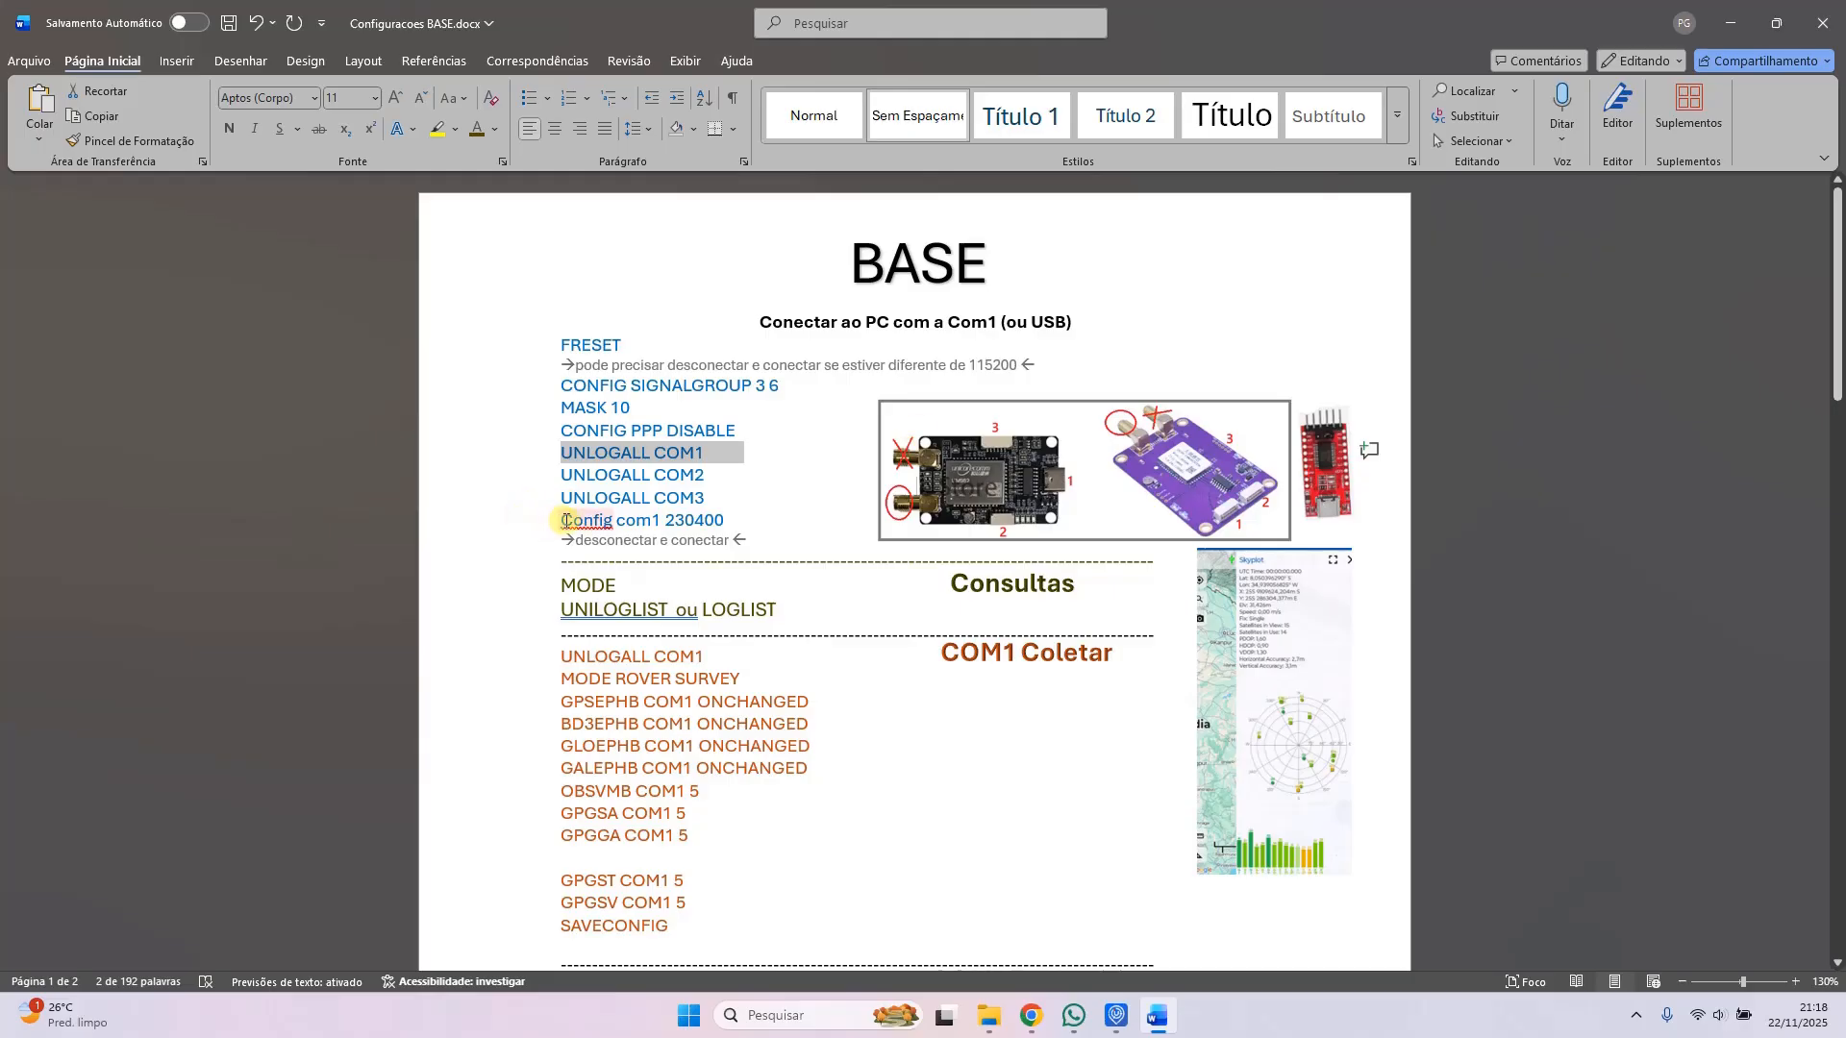
left_click_drag(560, 520, 721, 526)
key("ctrl+c")
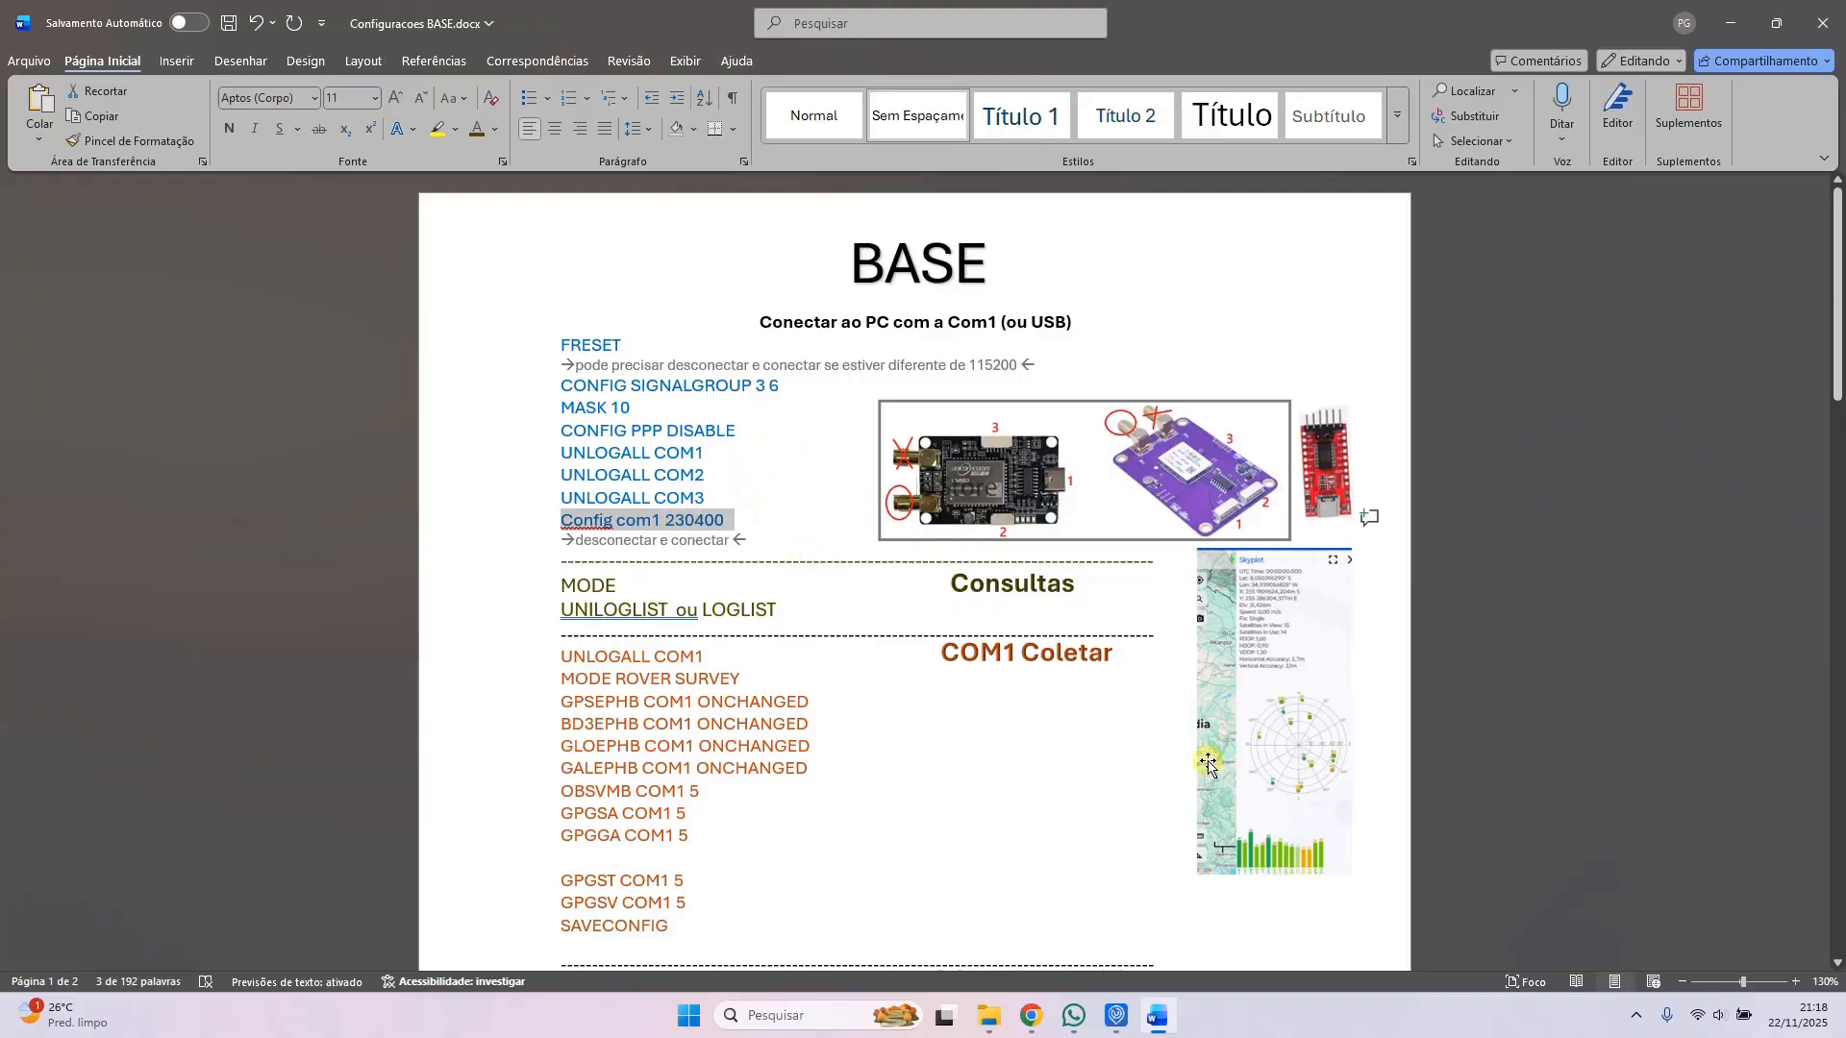
left_click(1115, 1015)
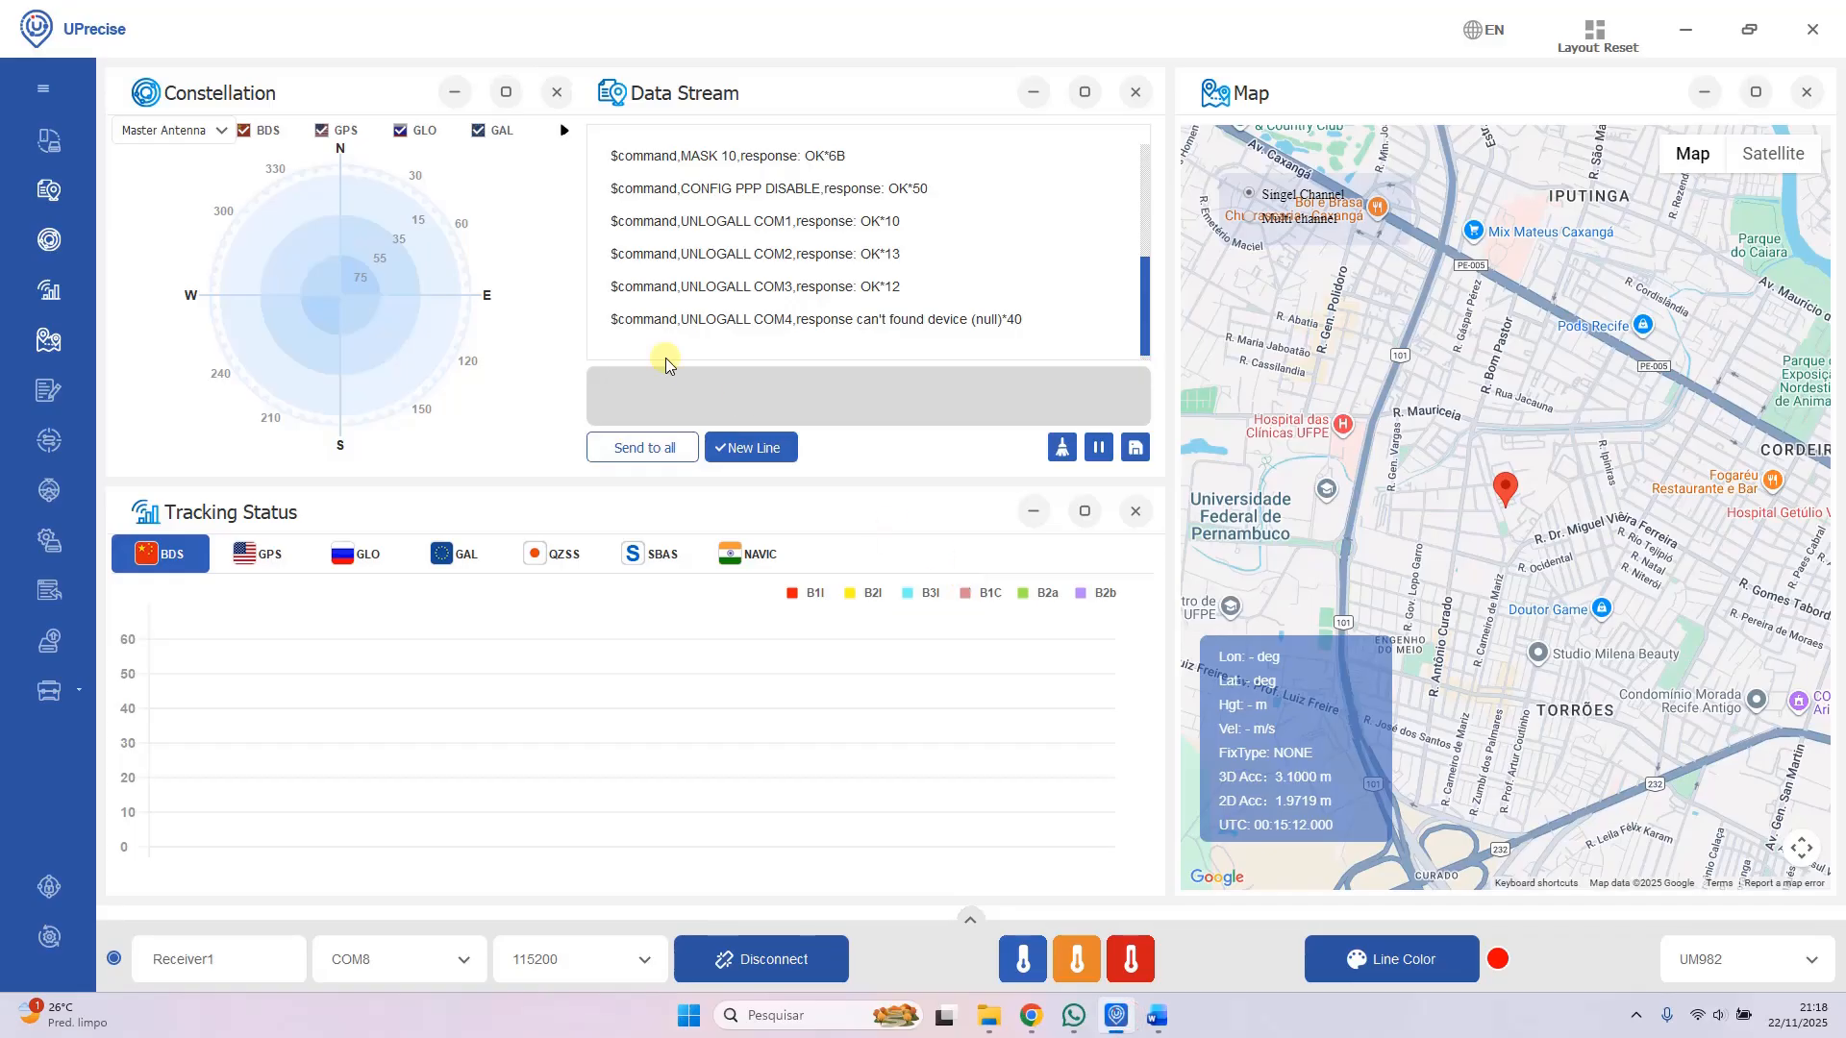
key("ctrl+v")
key("Return")
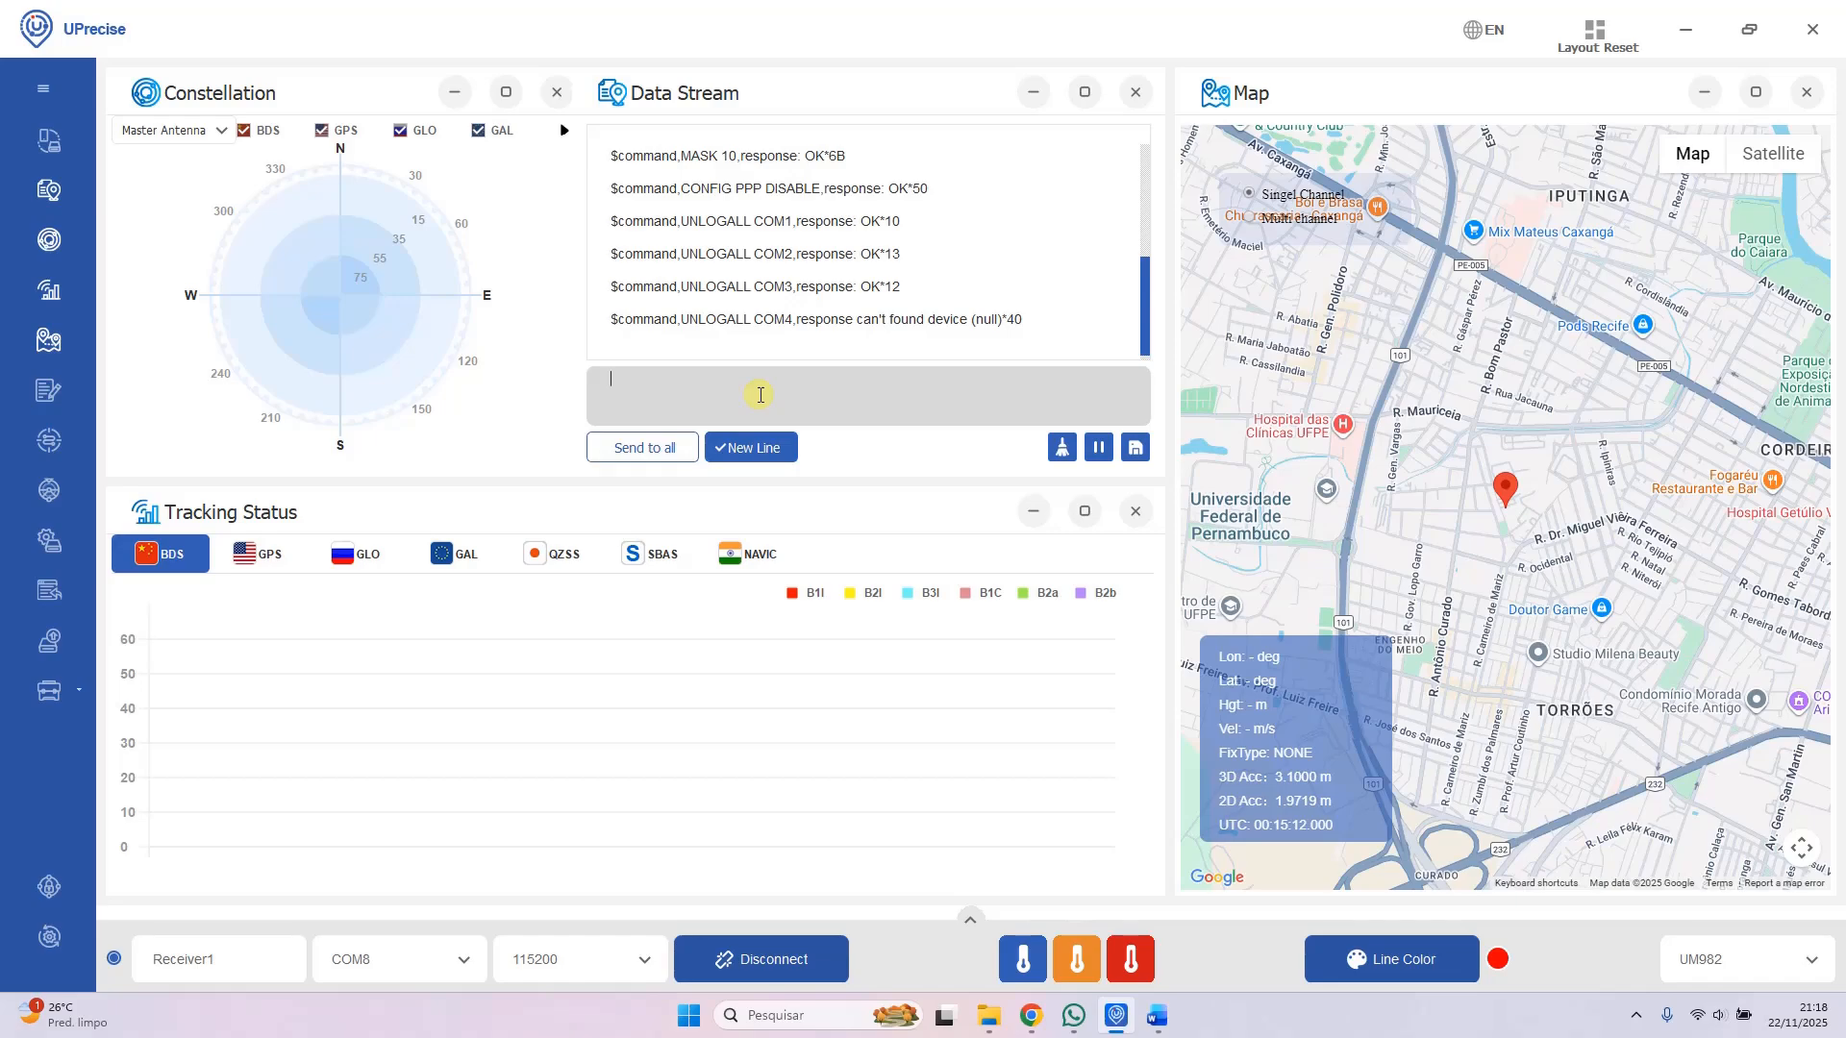
key("ctrl+v")
key("Return")
Step: Disconnect and reconnect the receiver on COM8, and store its settings by sending saveconfig
left_click(771, 969)
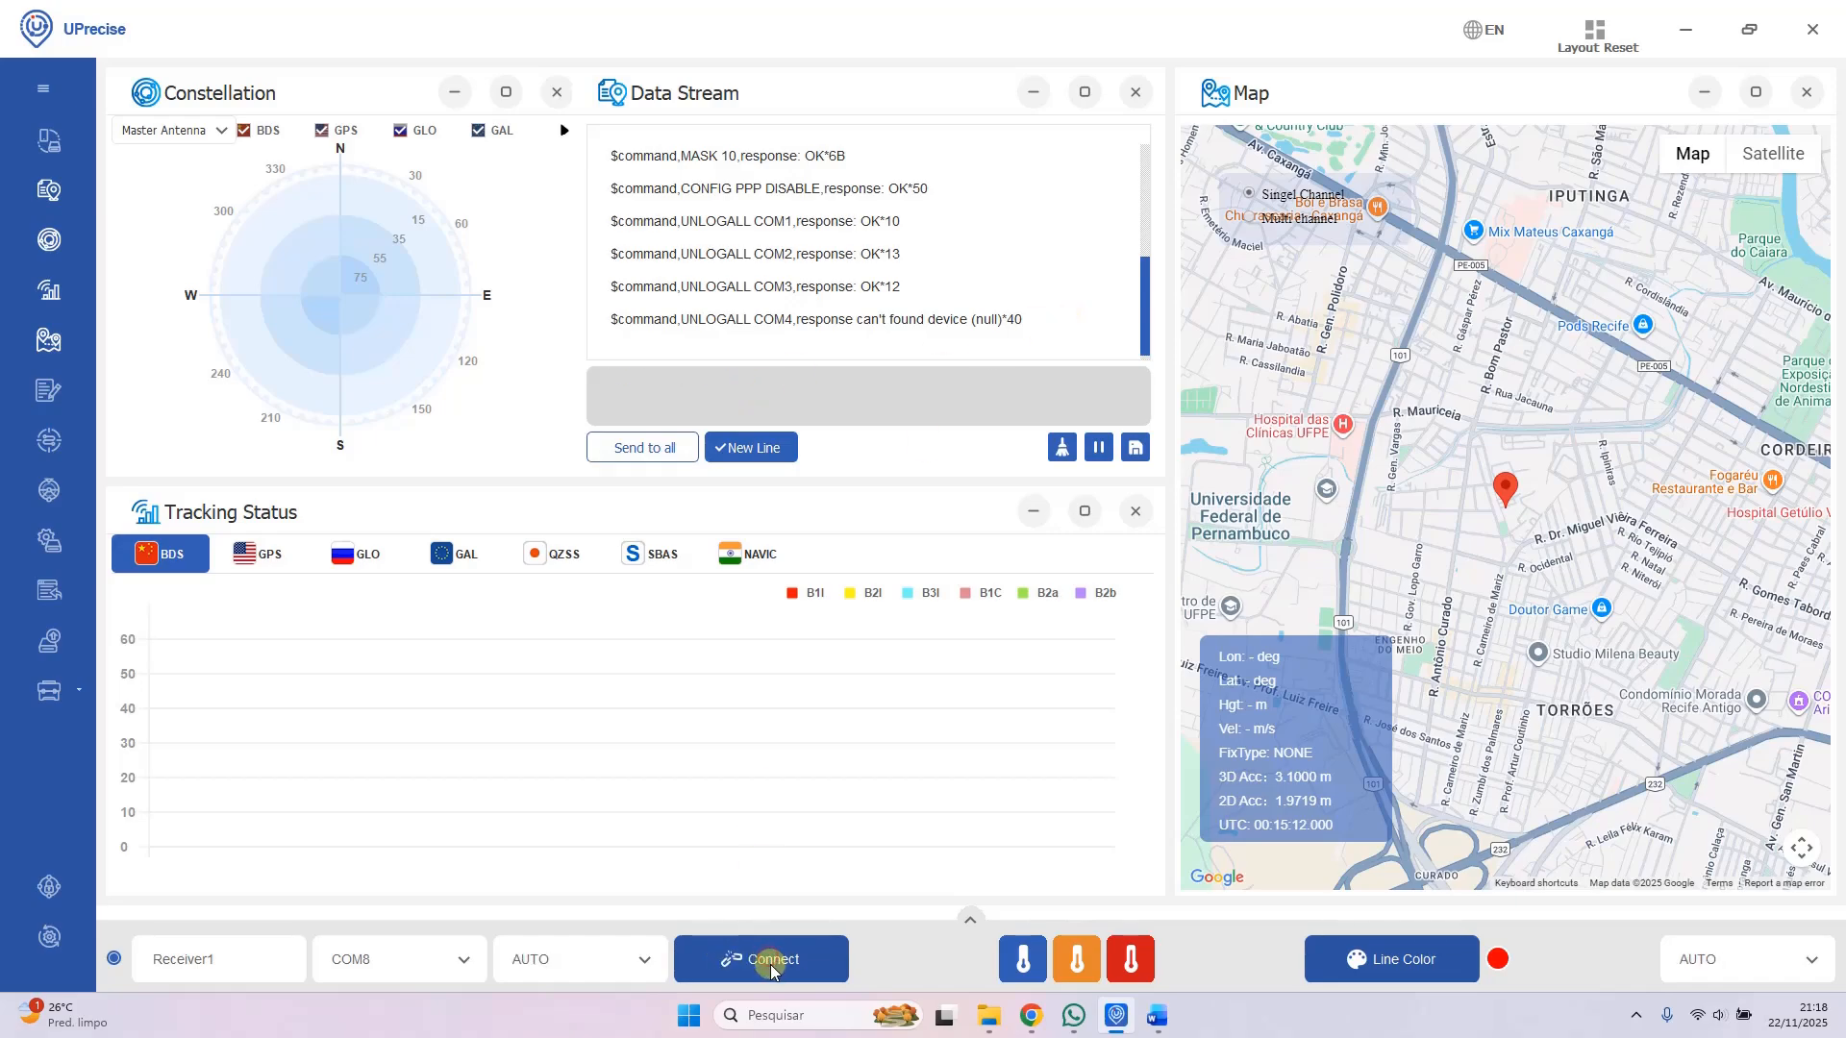
left_click(786, 973)
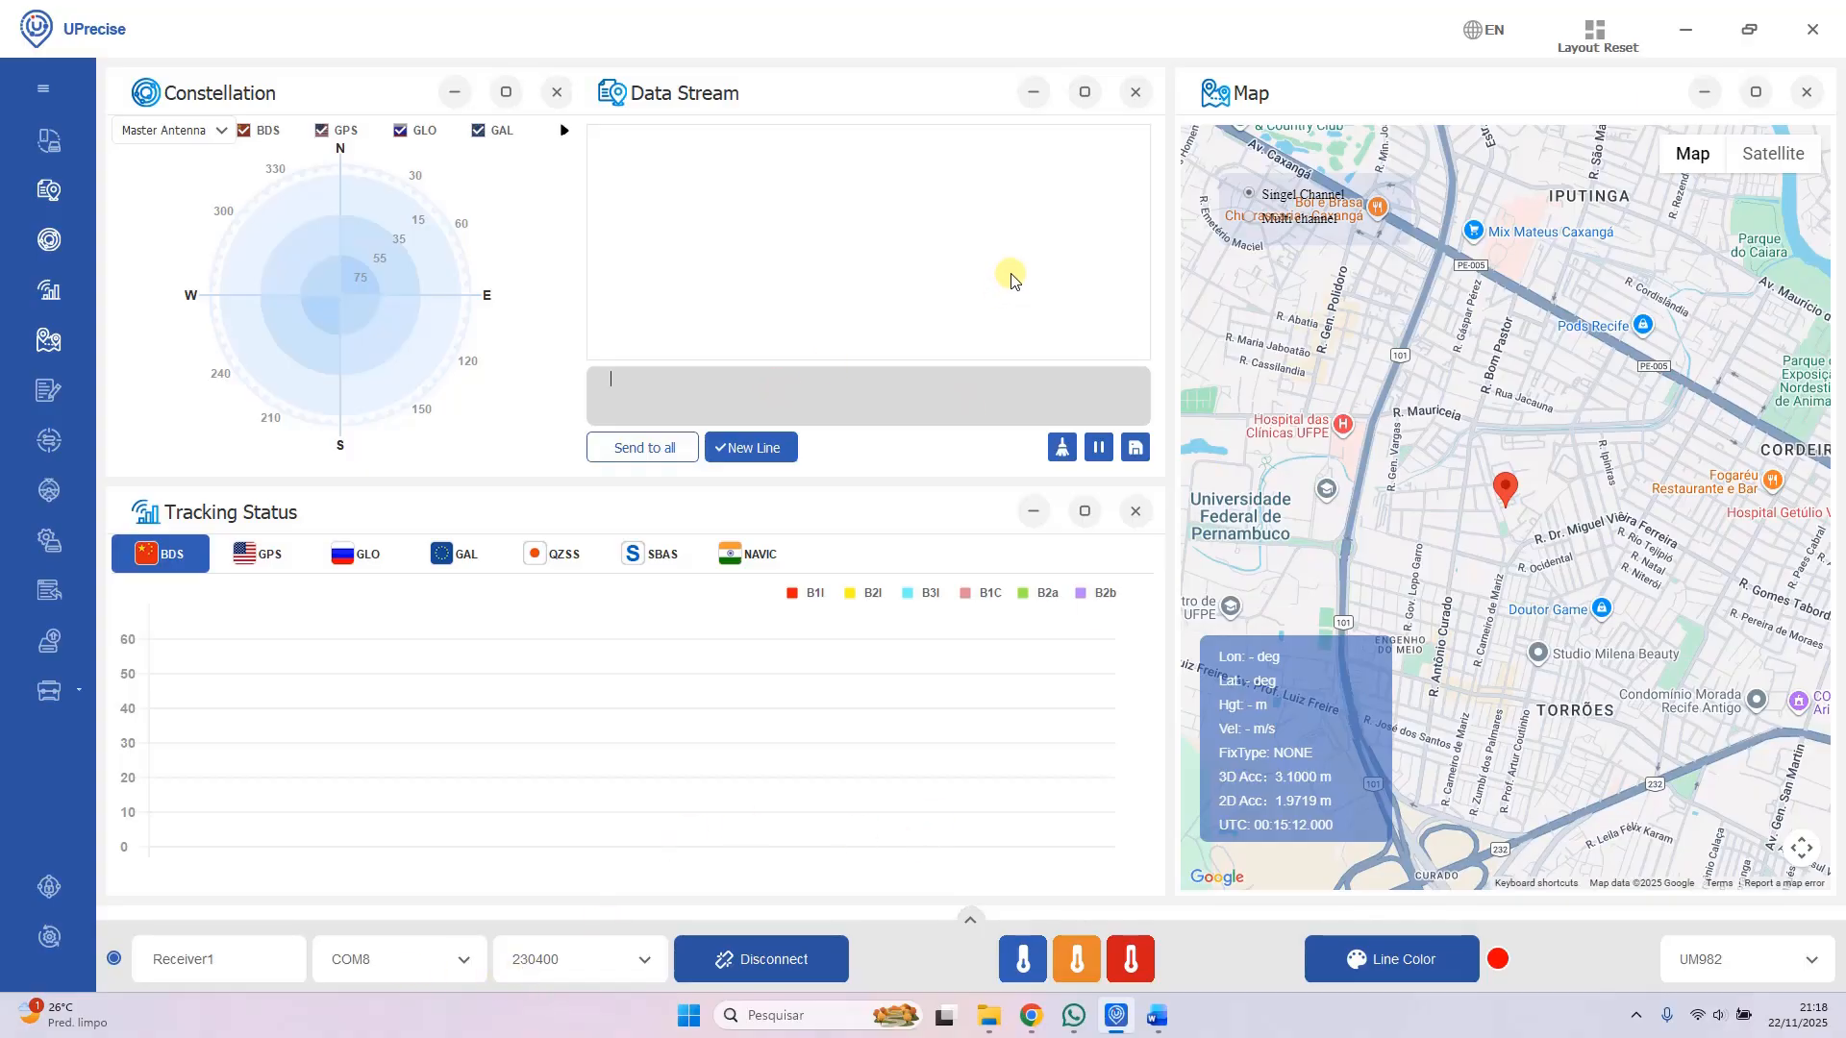
left_click(1156, 1026)
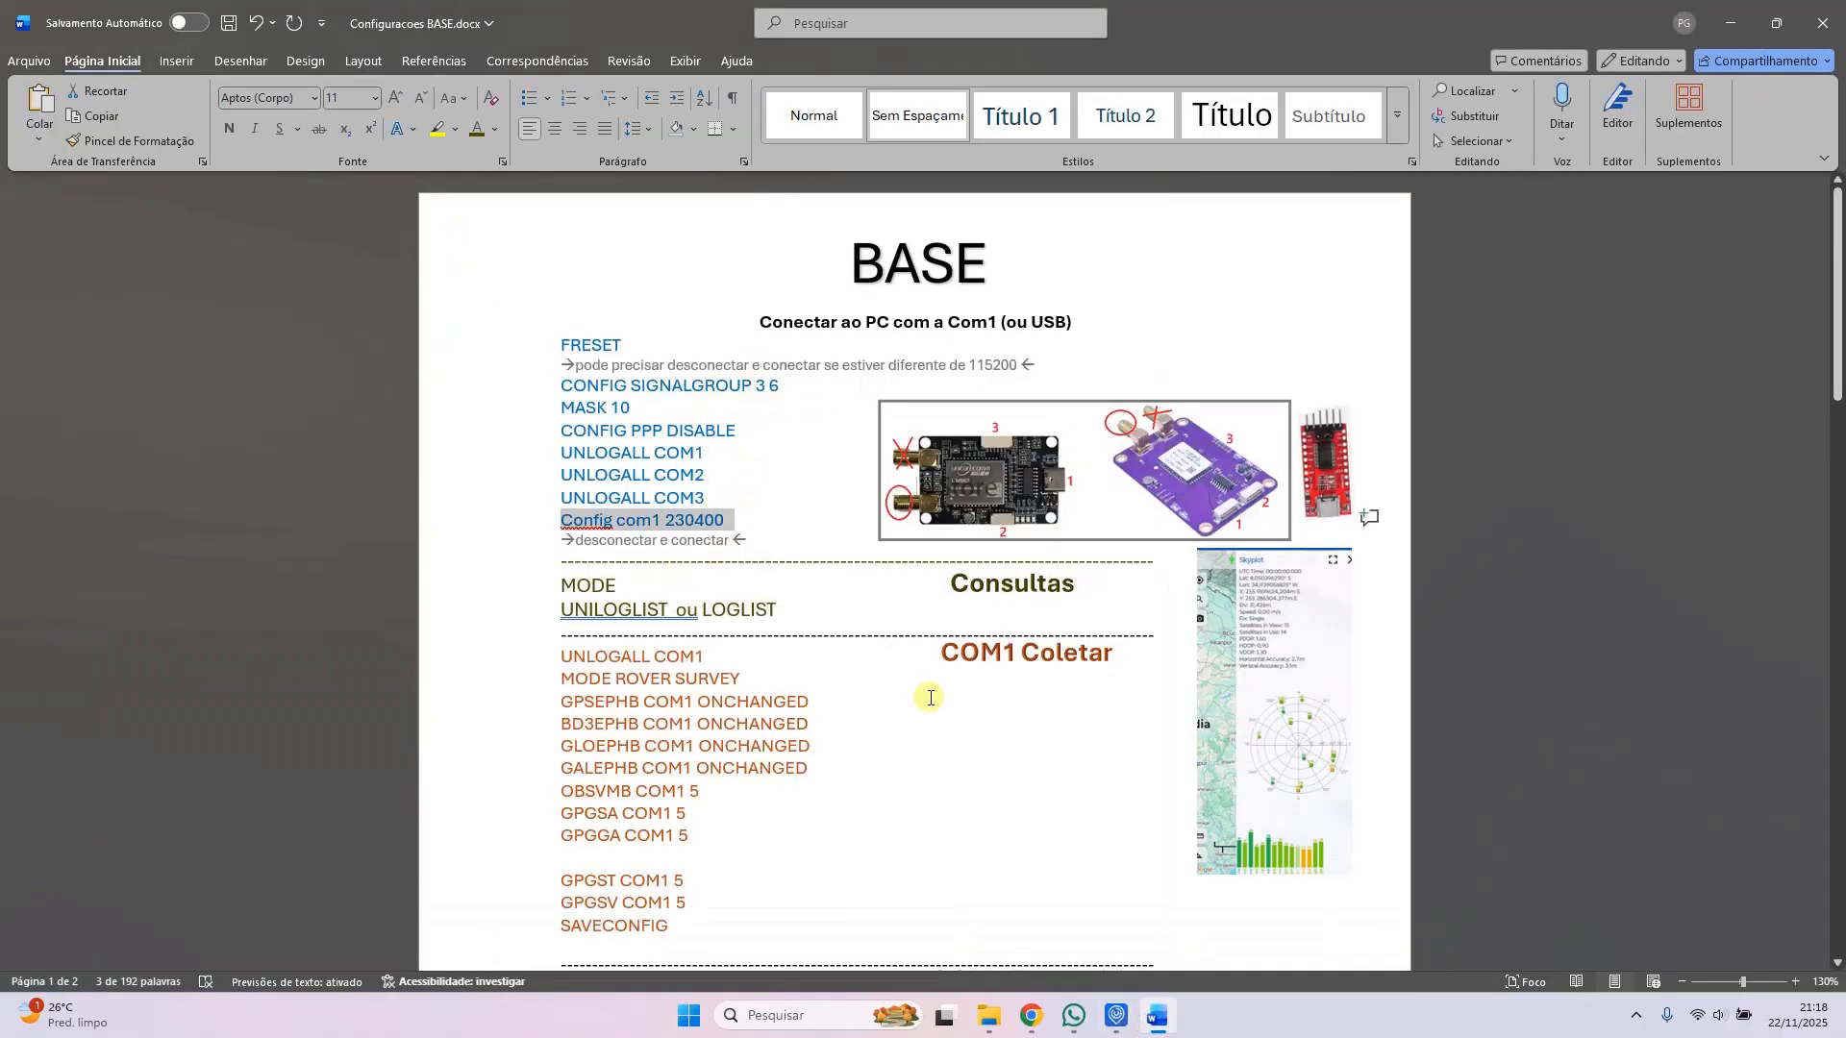
left_click(1113, 1021)
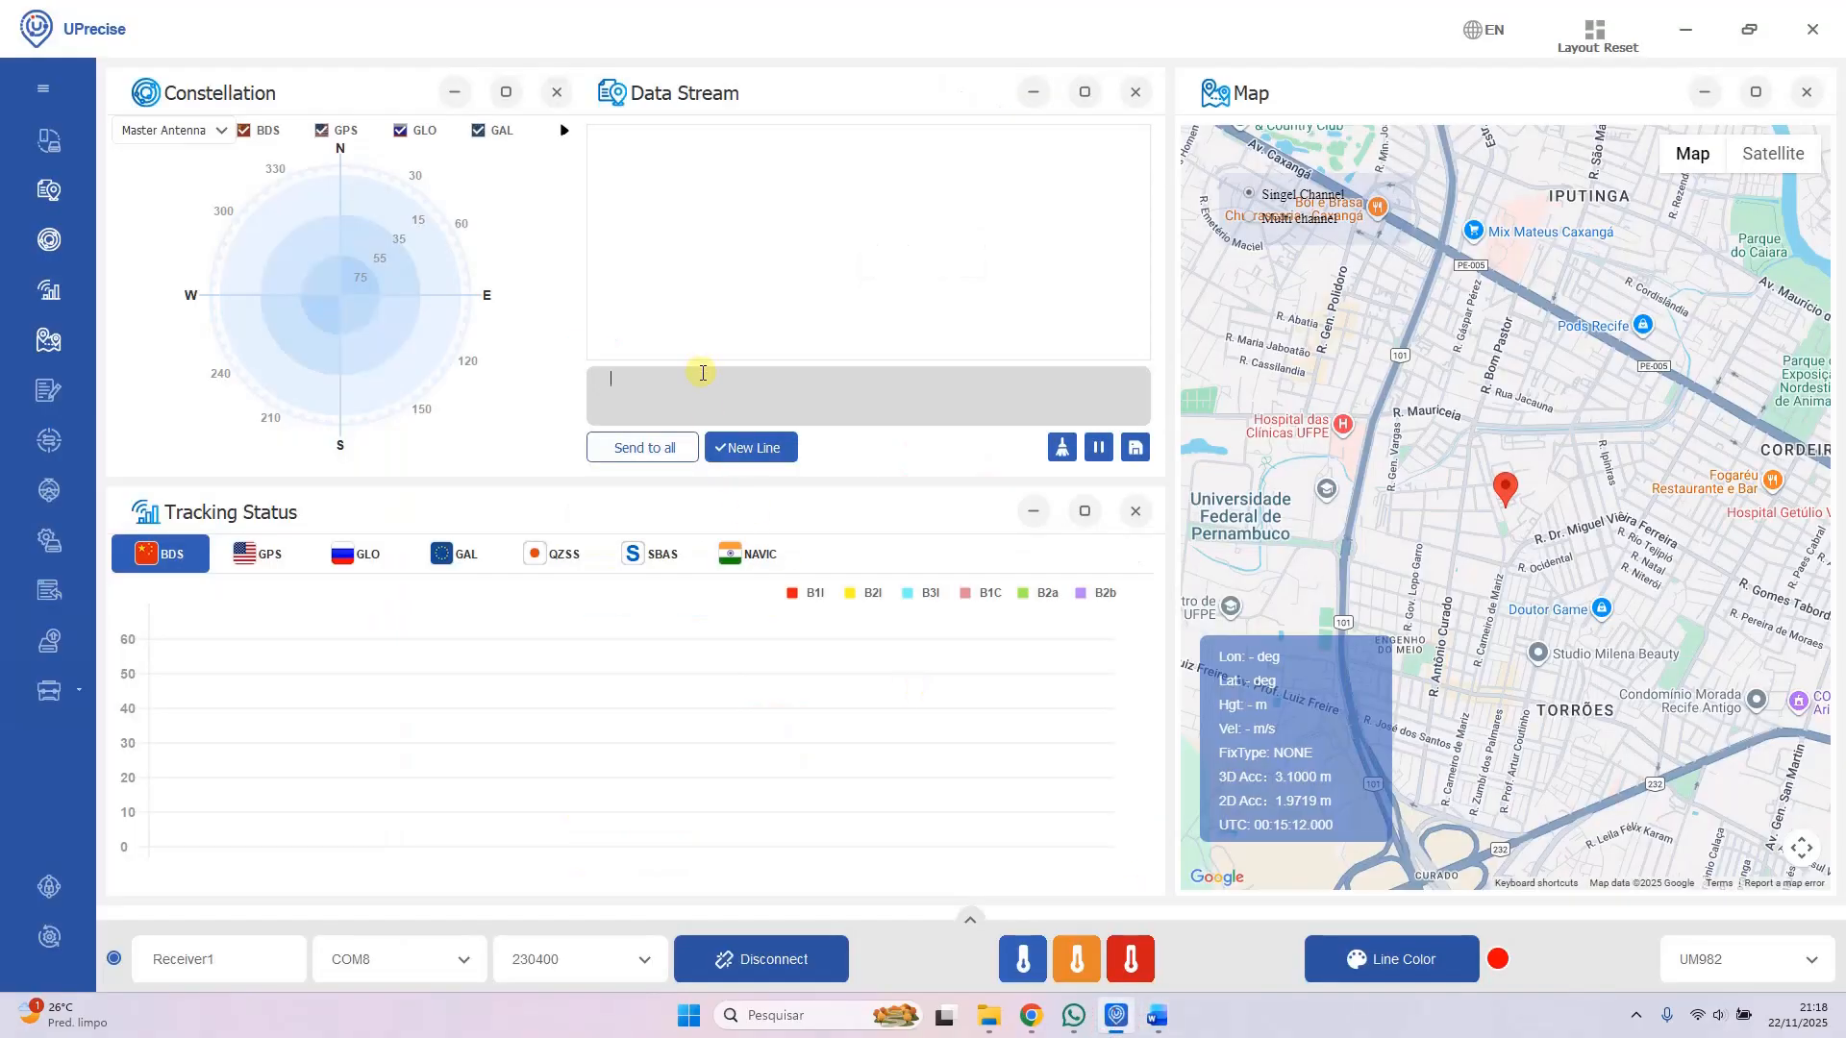
type("saveconfig")
key("Return")
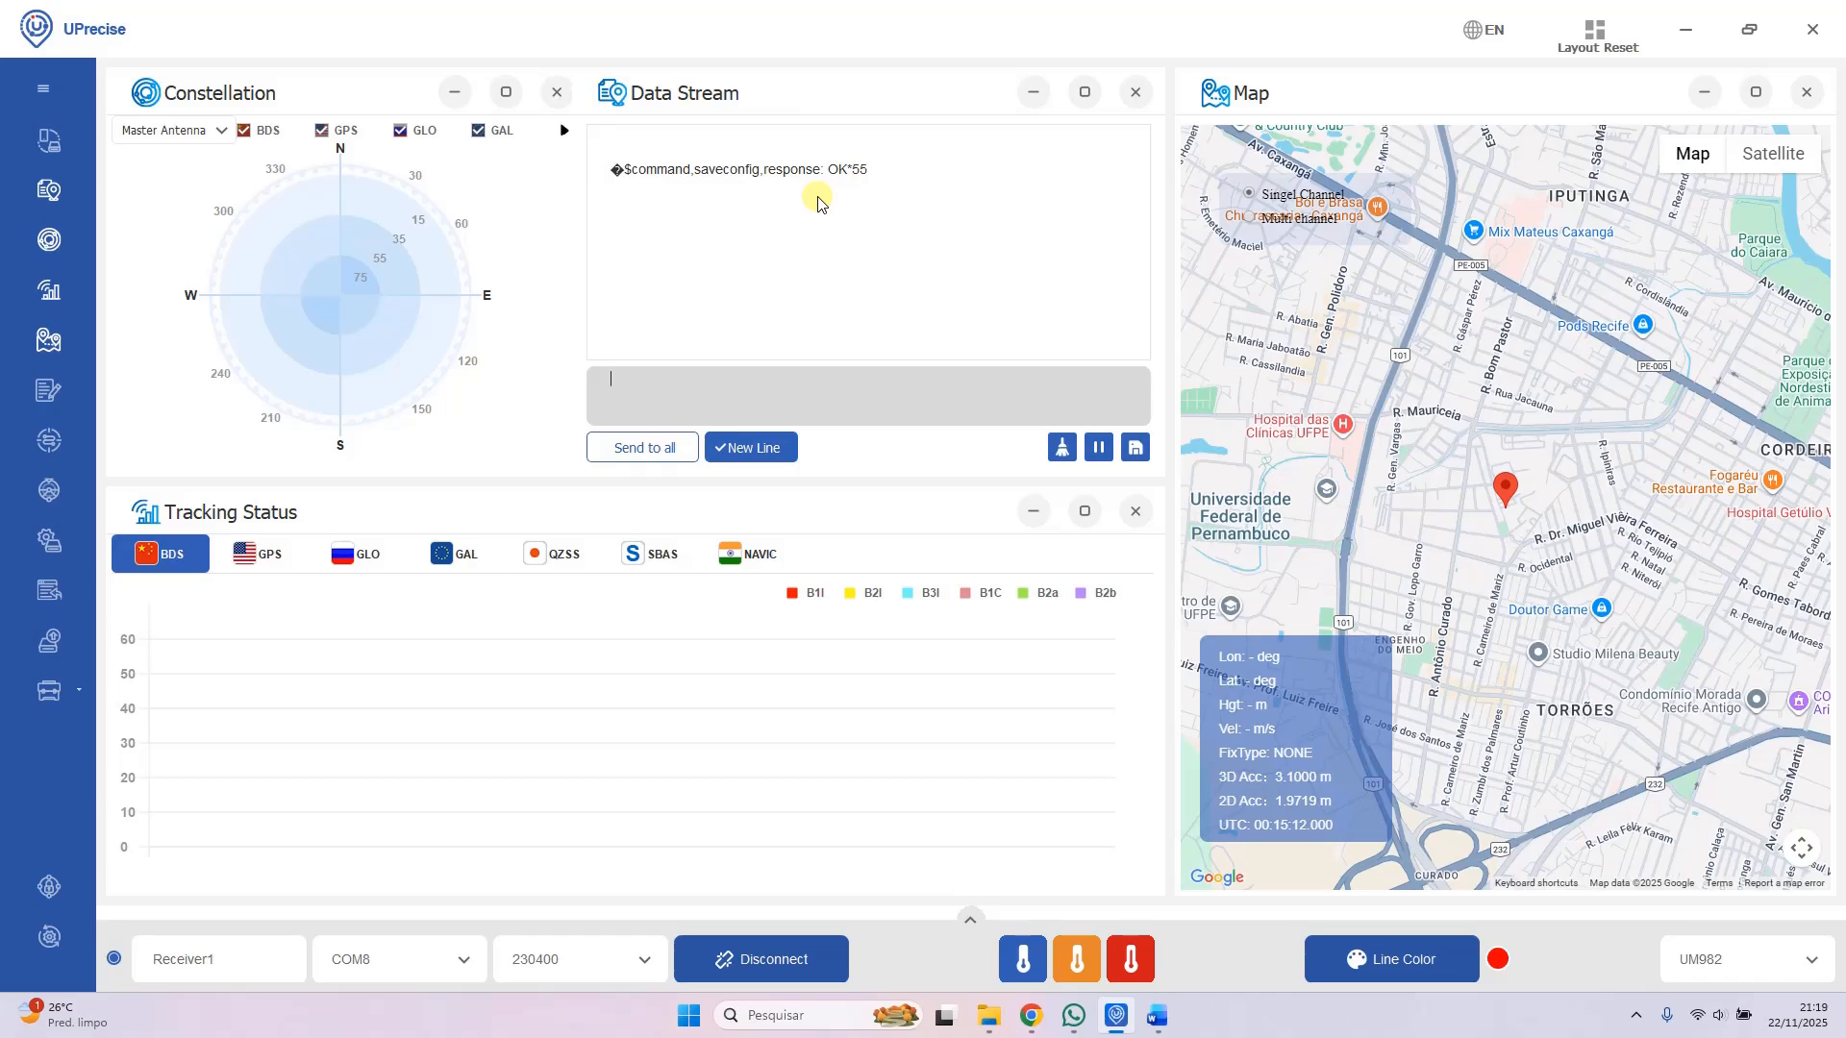
Step: Switch to the Word document and review its Consultas, COM1 Coletar and COM1 Transmitir commands, including MODE ROVER SURVEY
left_click(1159, 1017)
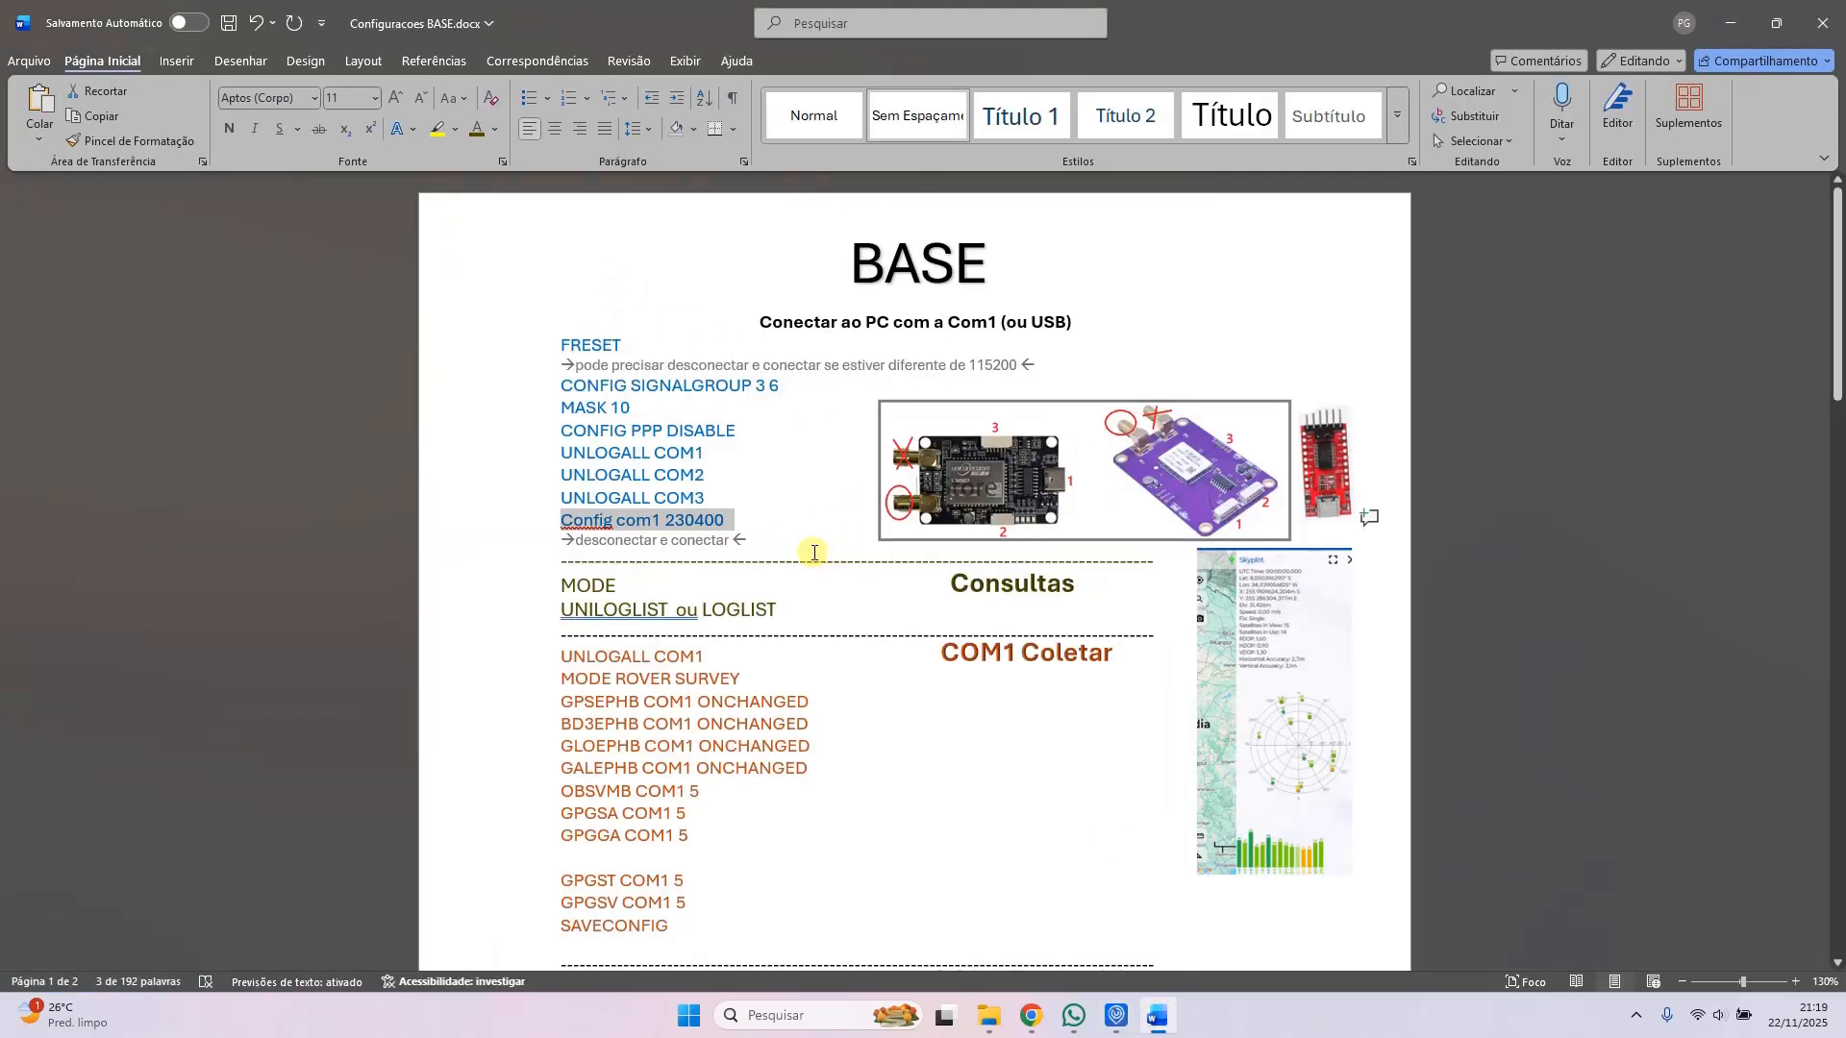
scroll(816, 564, "down", 2)
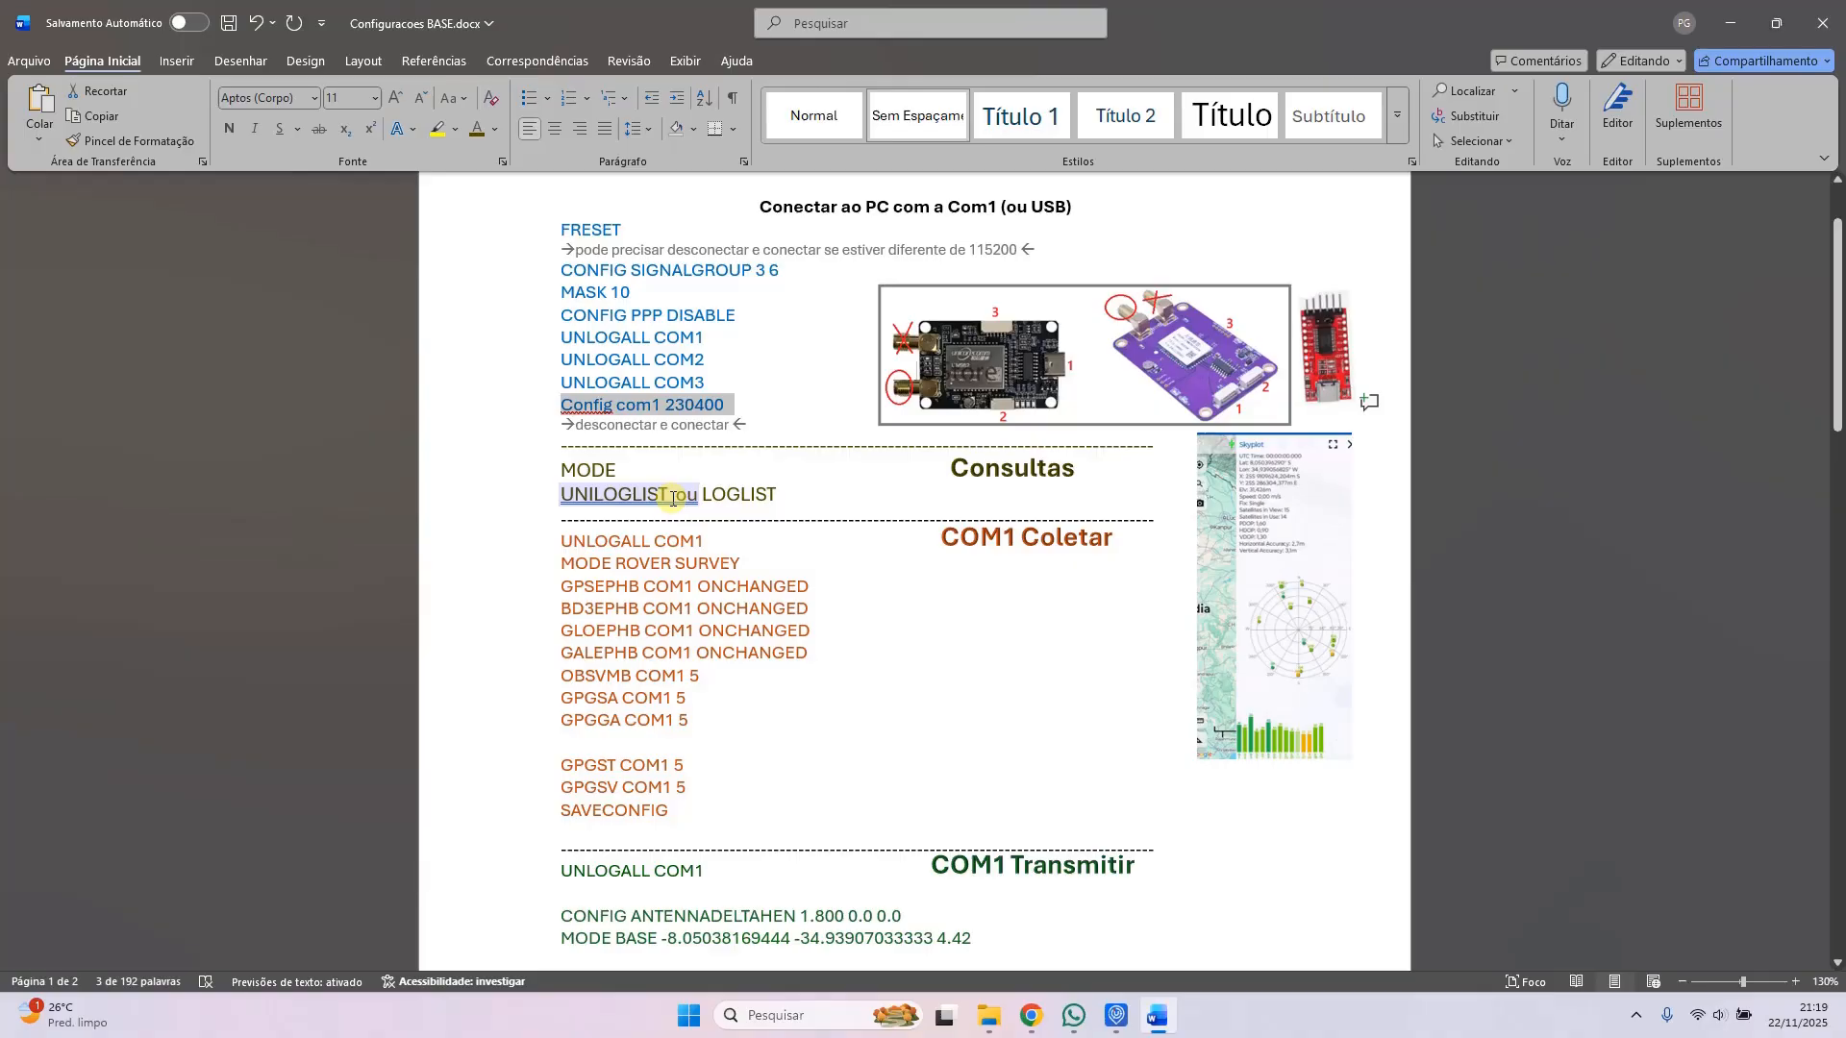
scroll(750, 529, "down", 3)
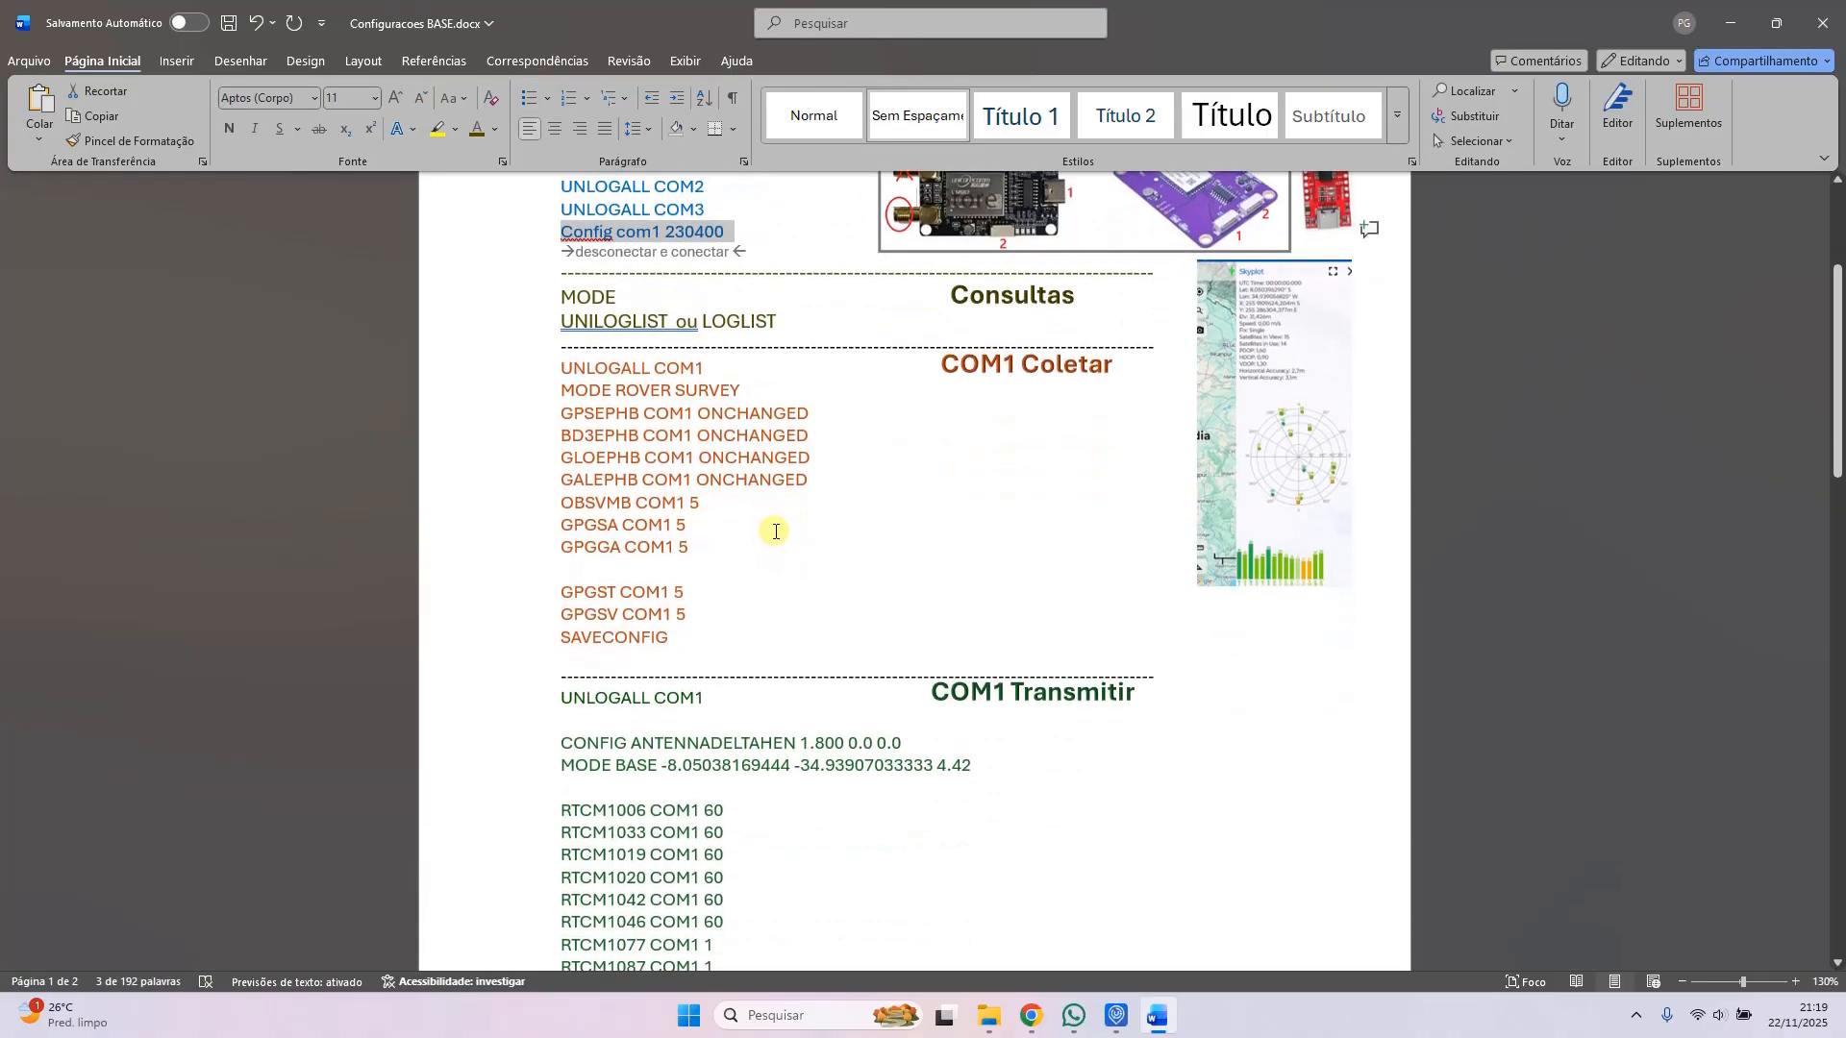
scroll(775, 532, "down", 1)
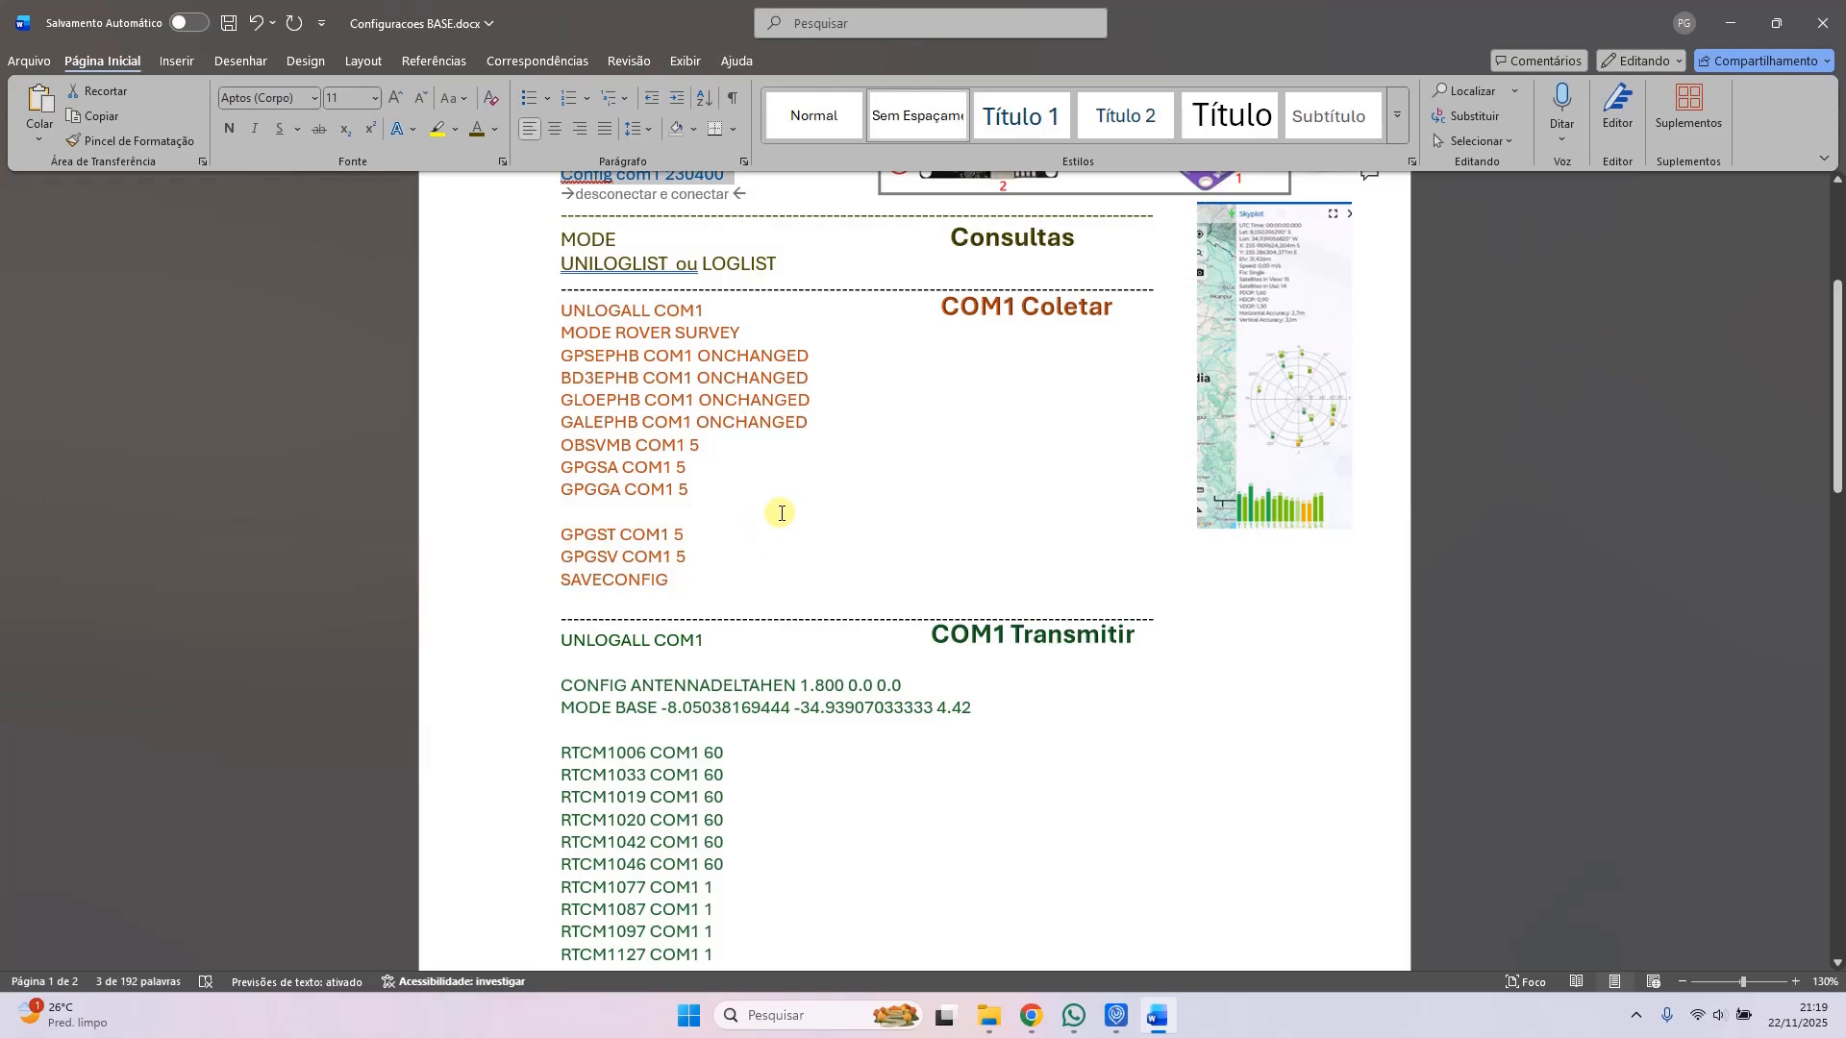
scroll(865, 480, "down", 2)
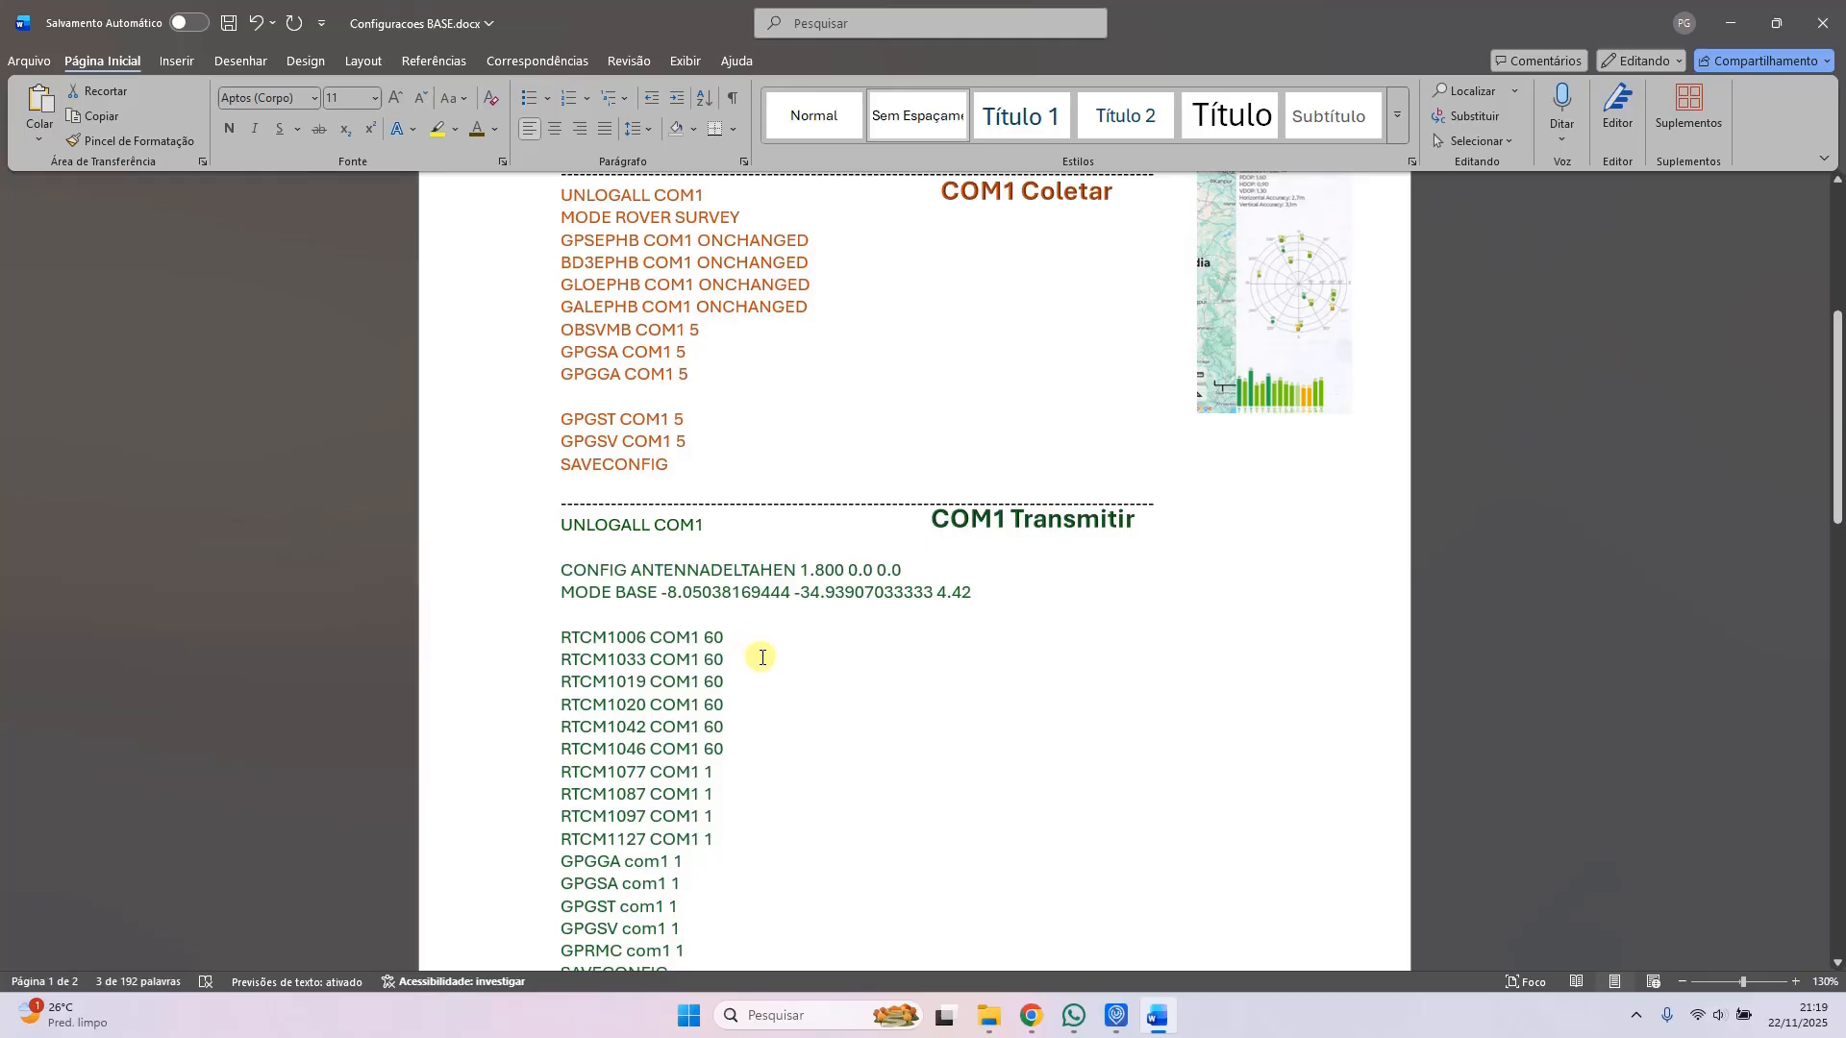
scroll(795, 660, "down", 2)
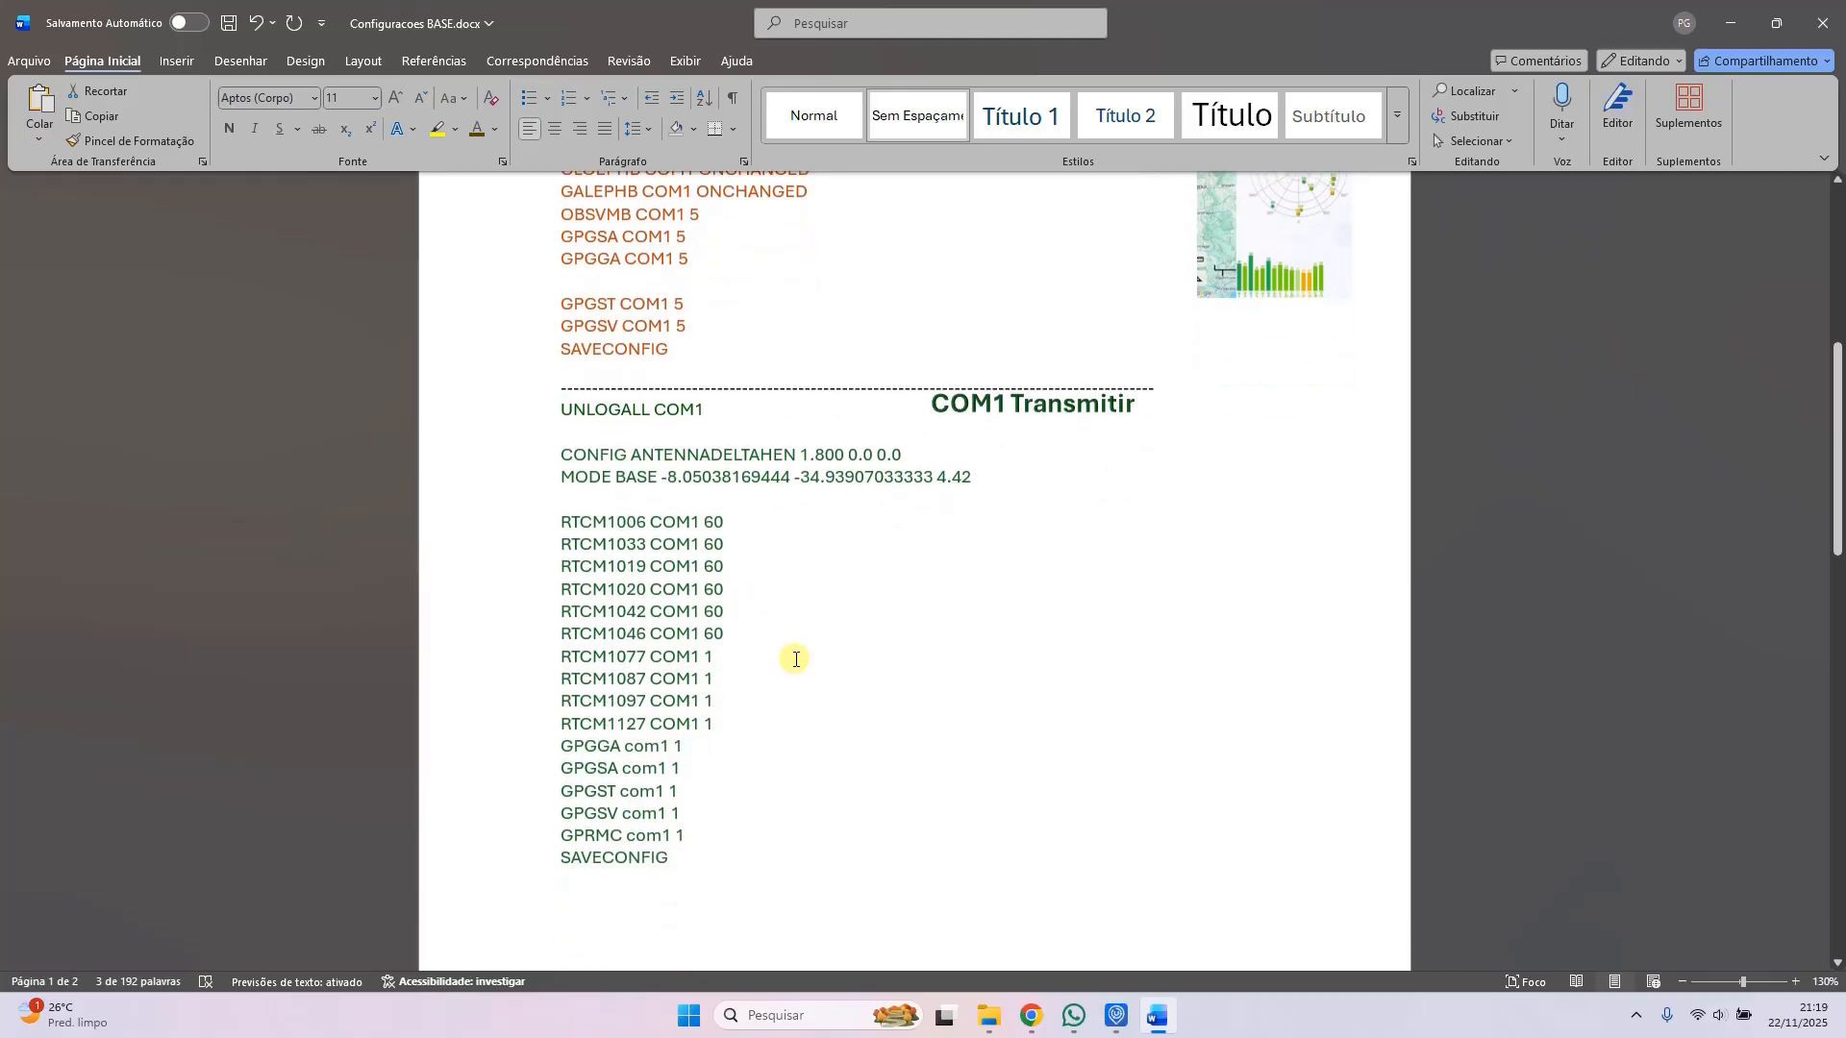
scroll(841, 631, "up", 10)
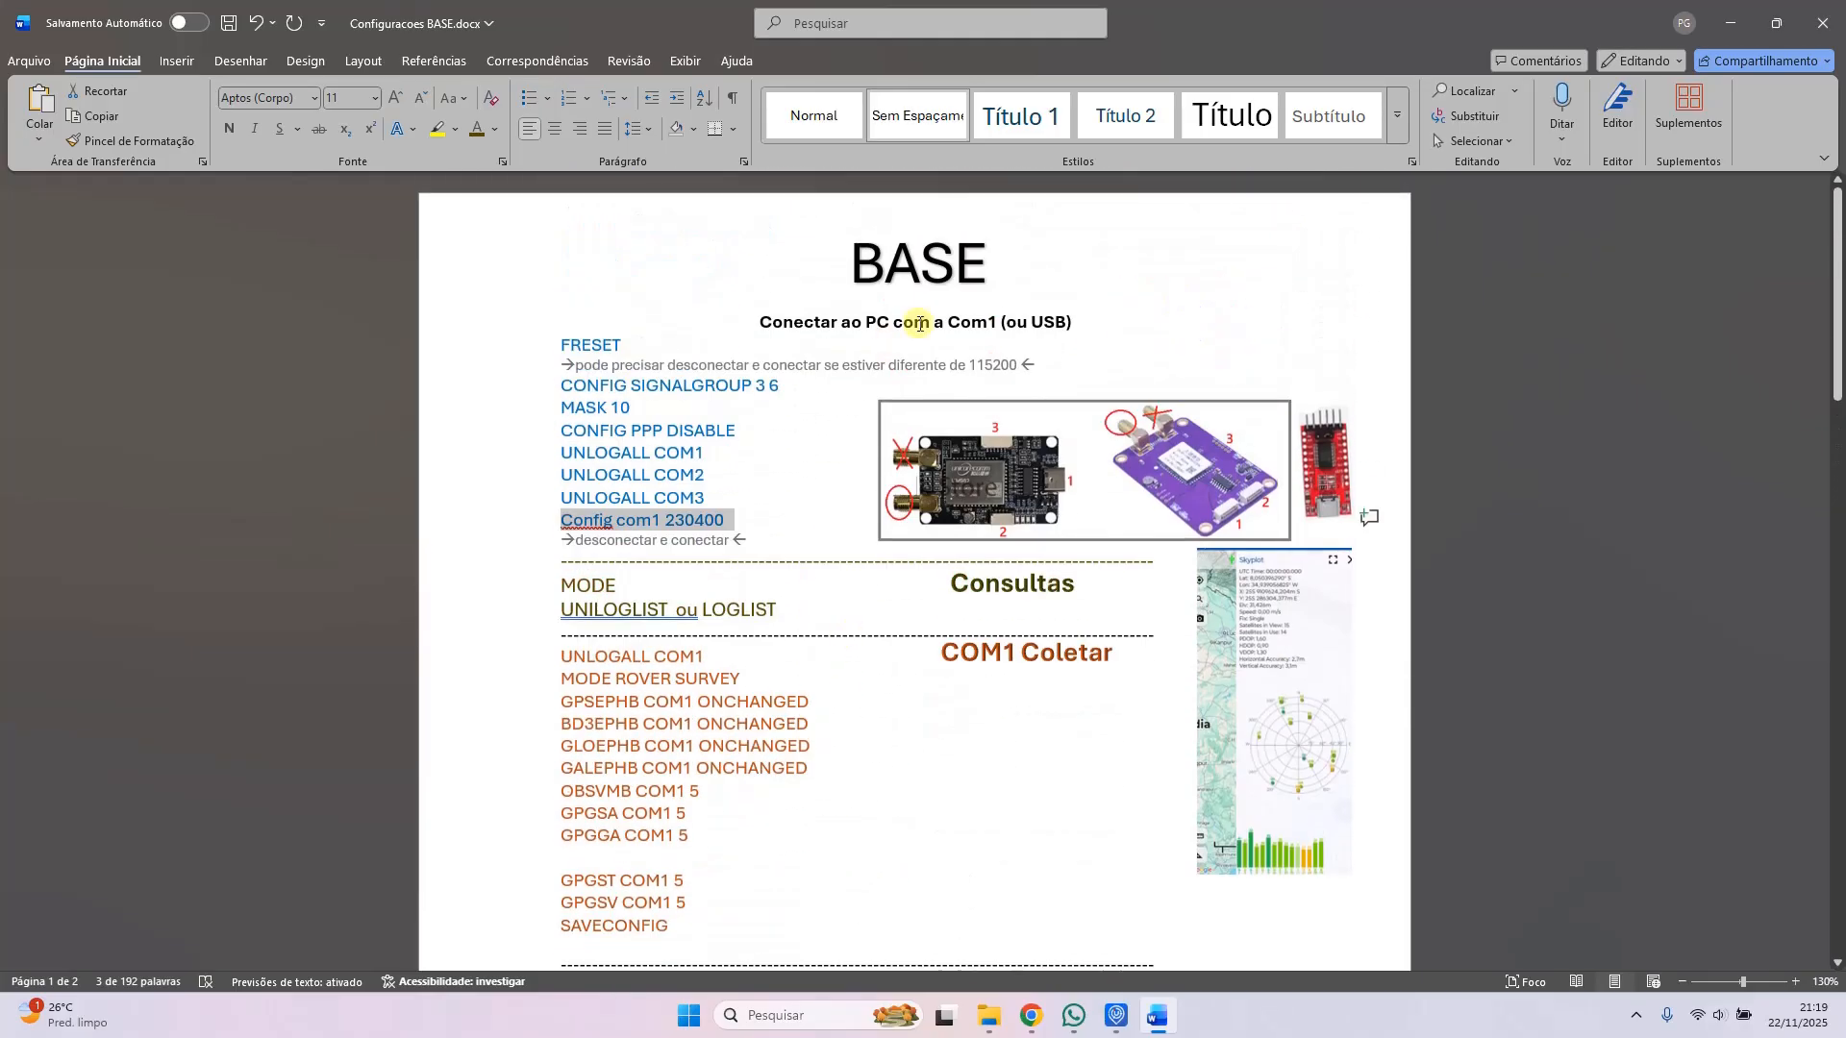
scroll(960, 317, "down", 1)
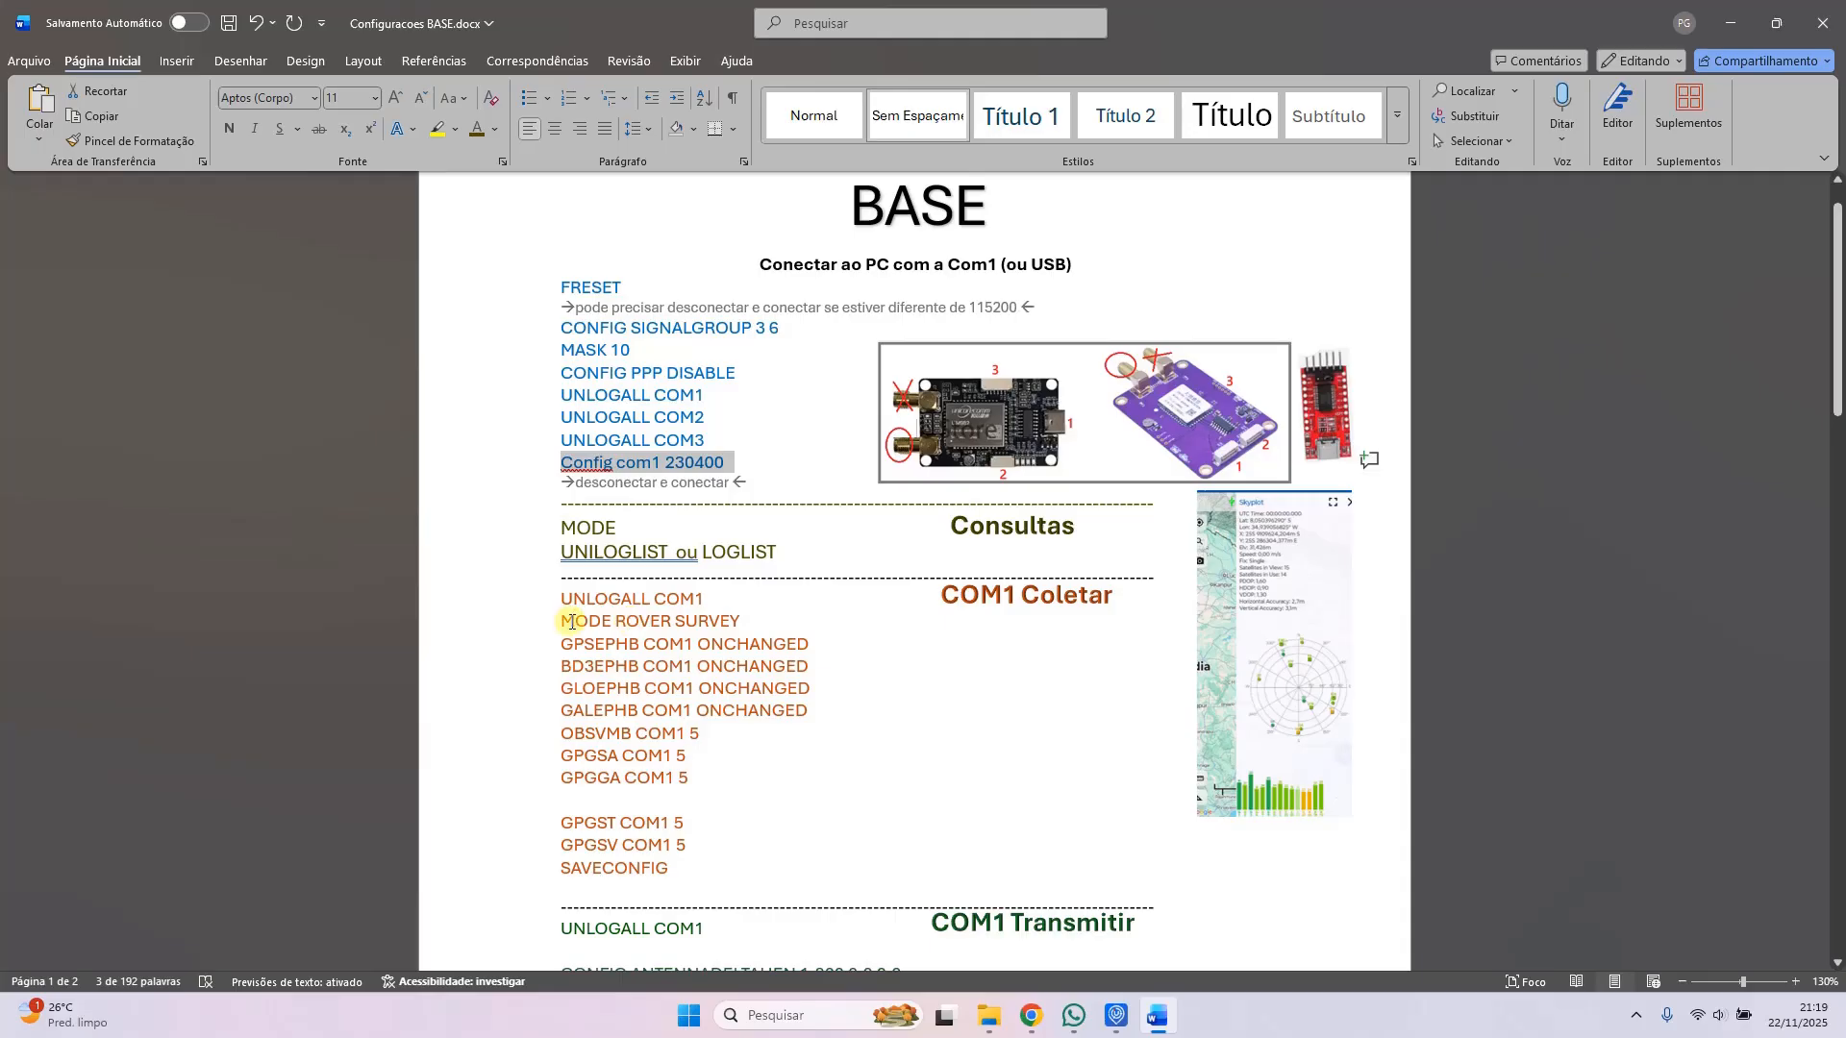
left_click_drag(560, 622, 757, 637)
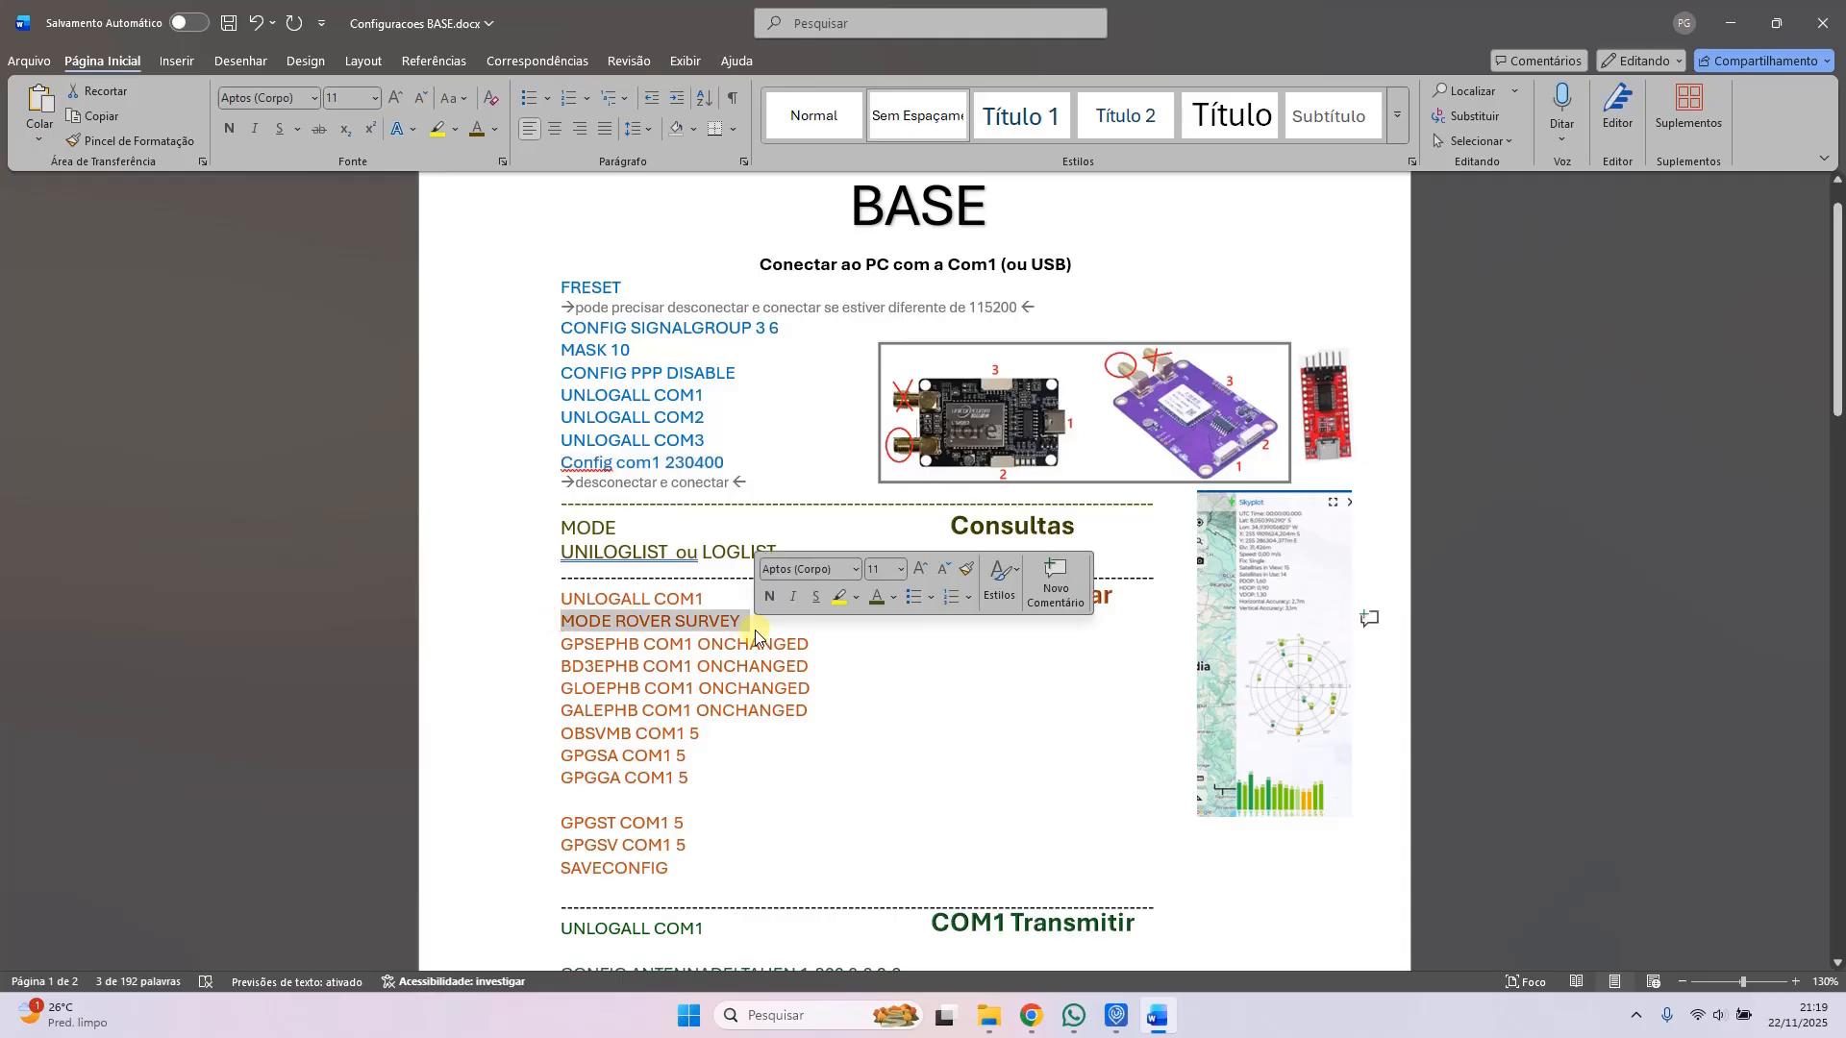
left_click(753, 784)
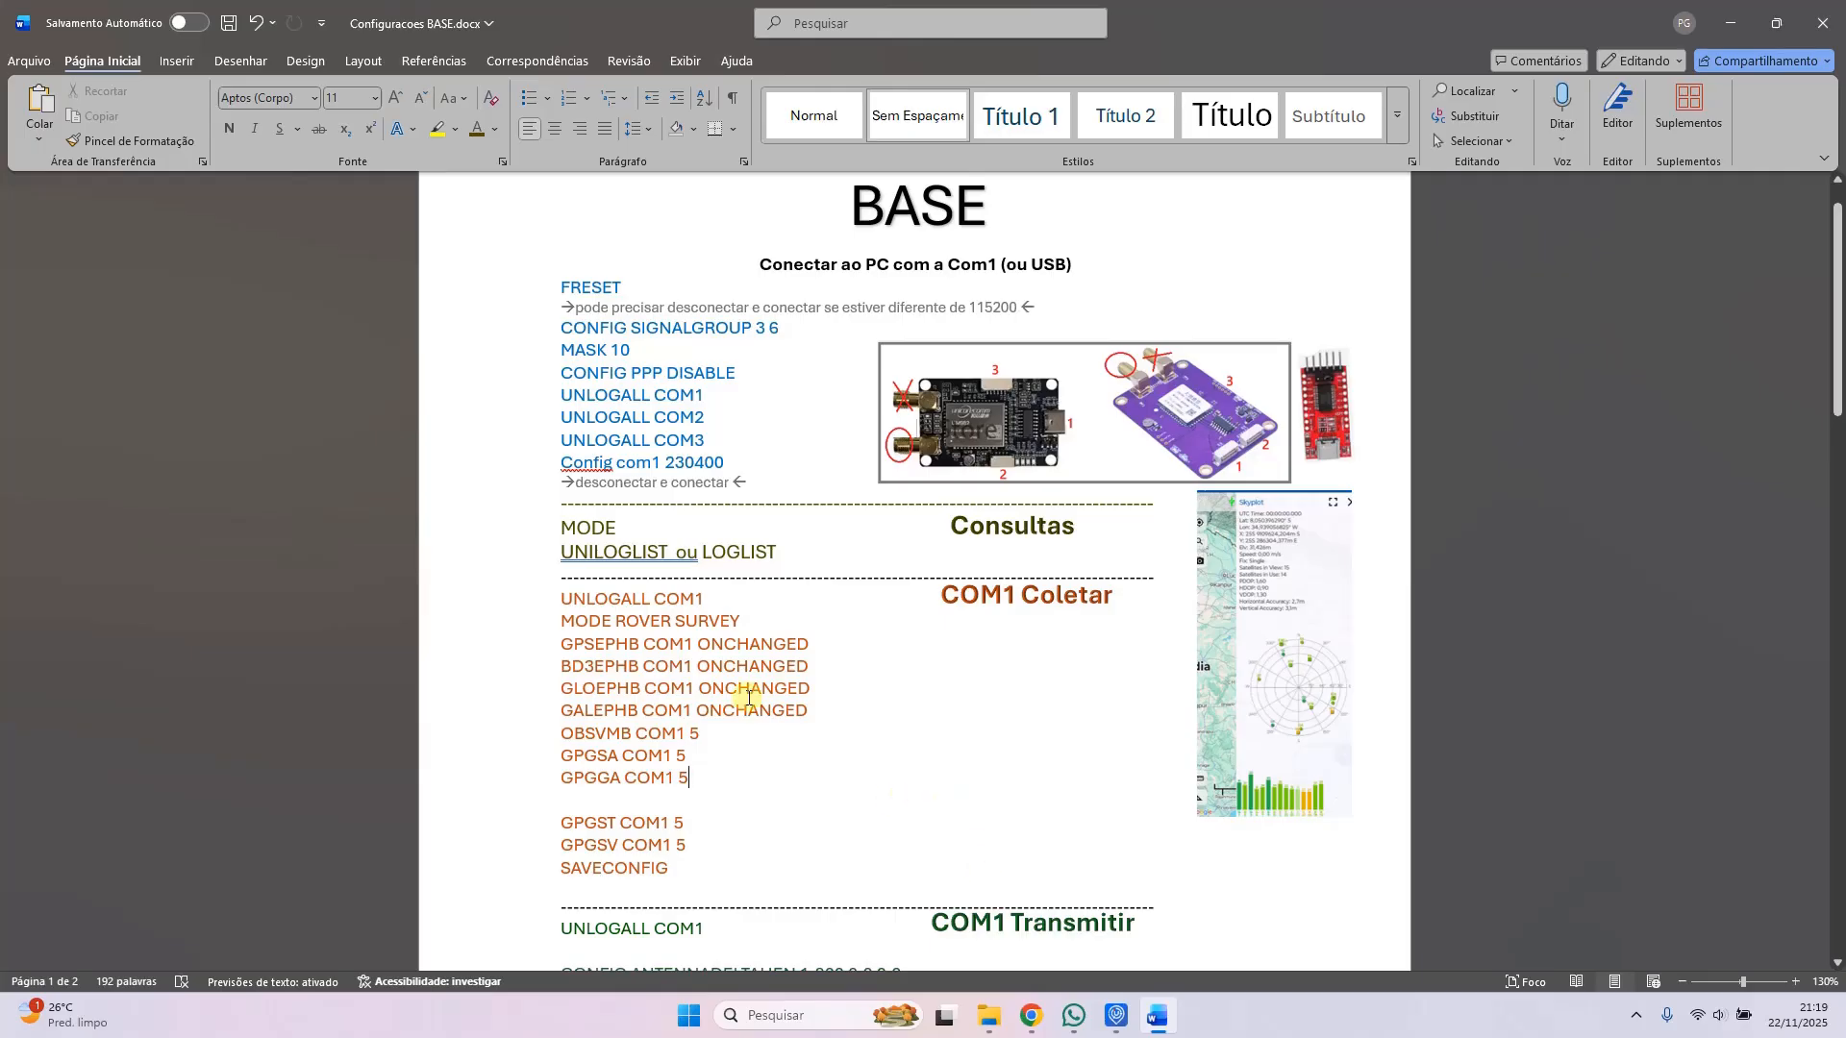
Step: Query the receiver in UPrecise with the mode command and highlight the operating mode in the response
left_click(1117, 1016)
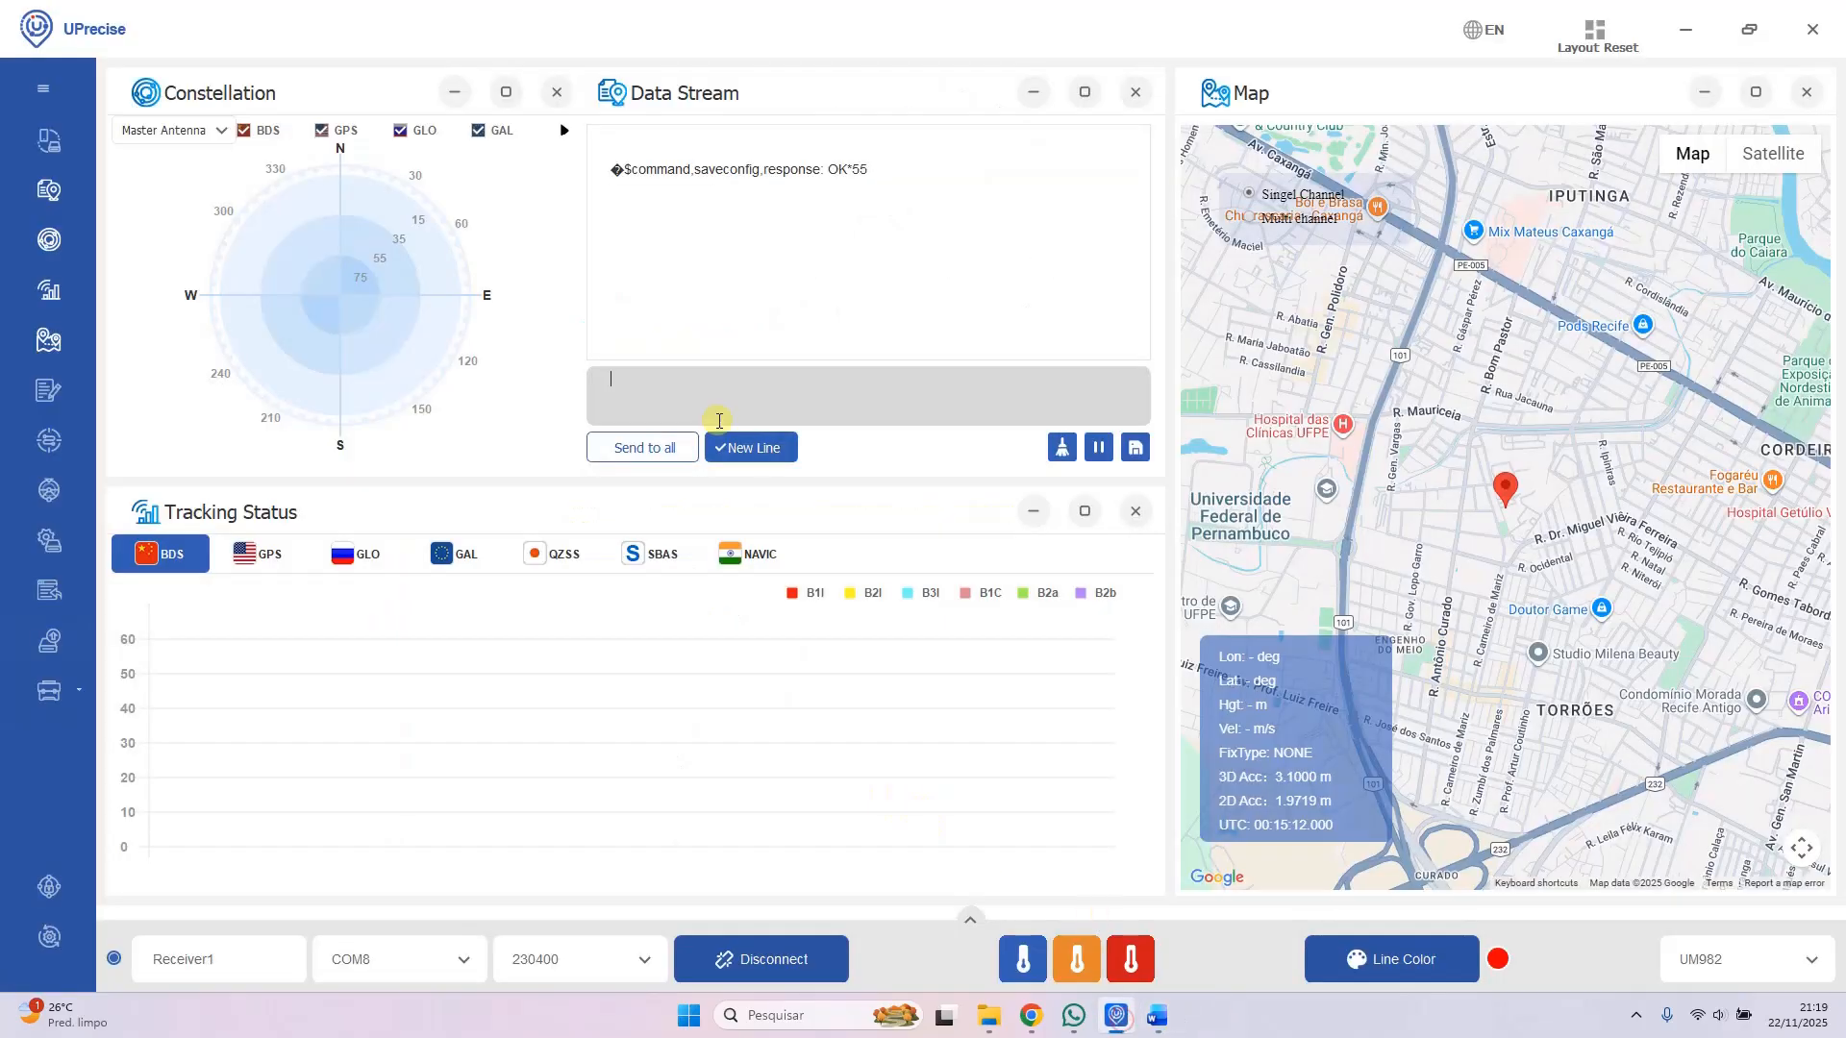
type("mode")
key("Return")
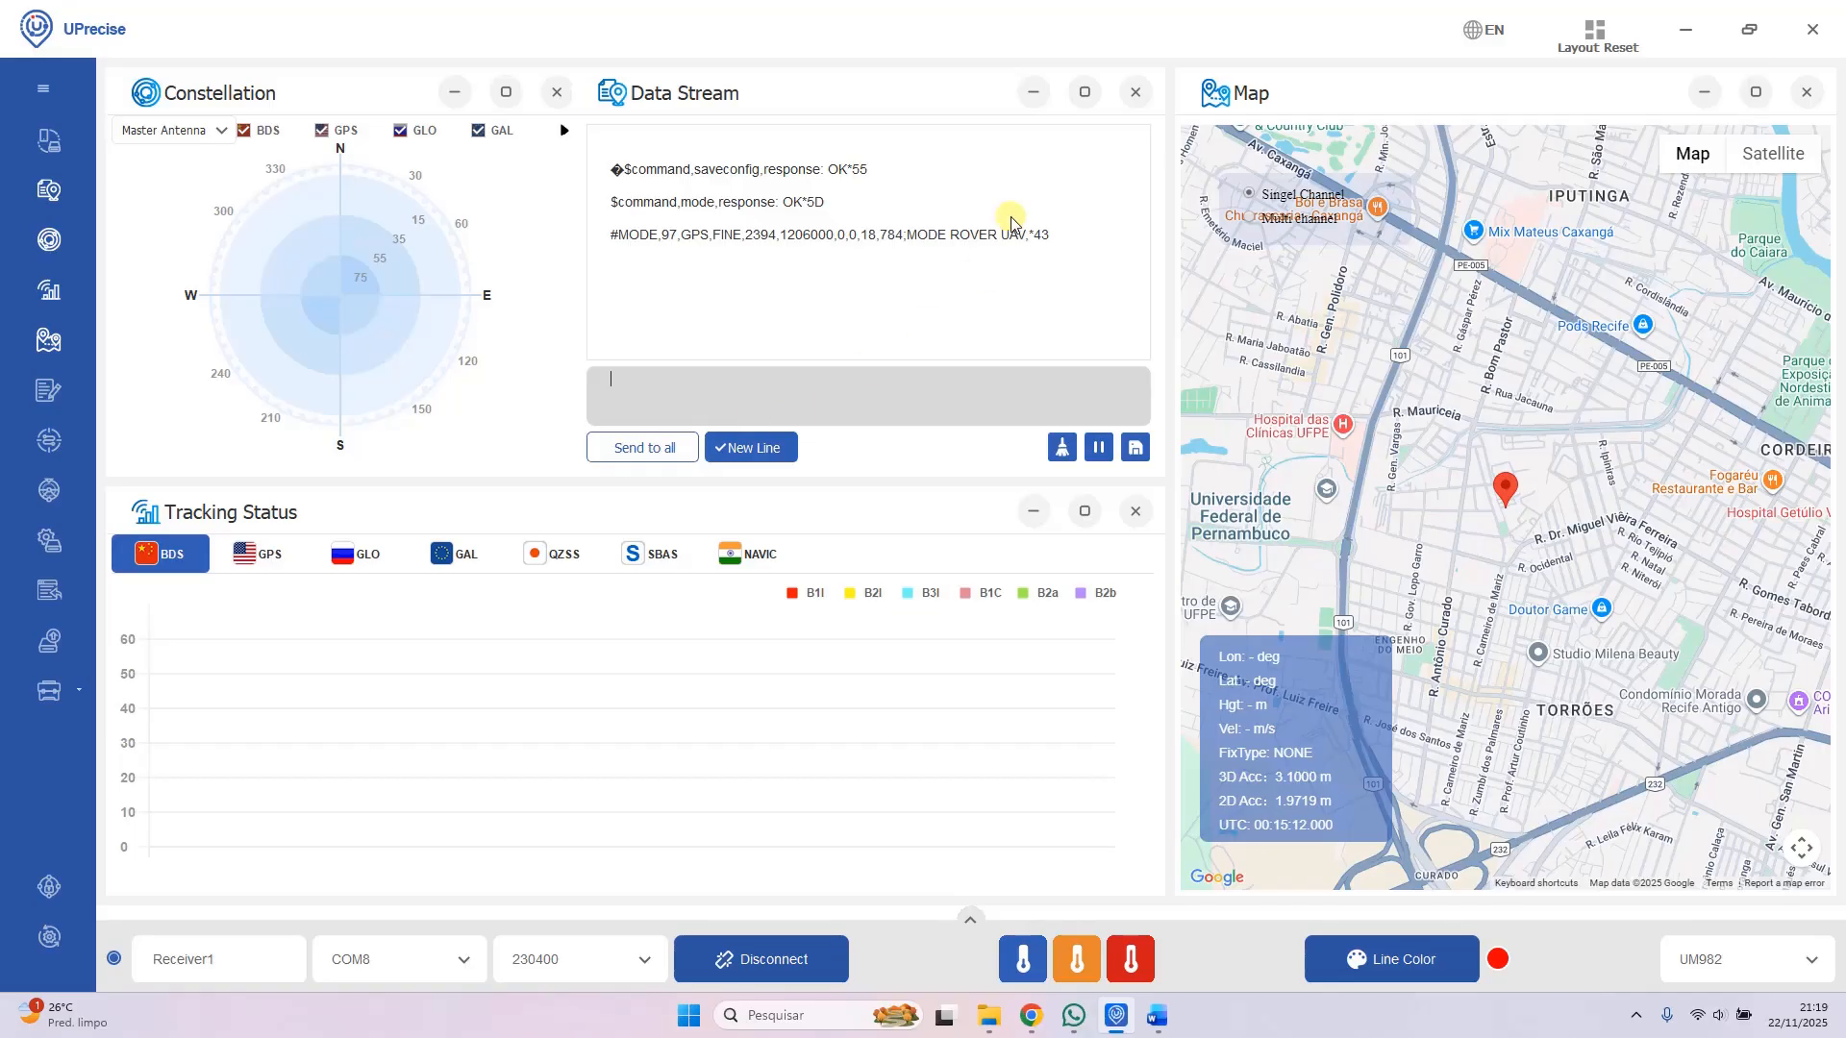
left_click_drag(902, 235, 1027, 248)
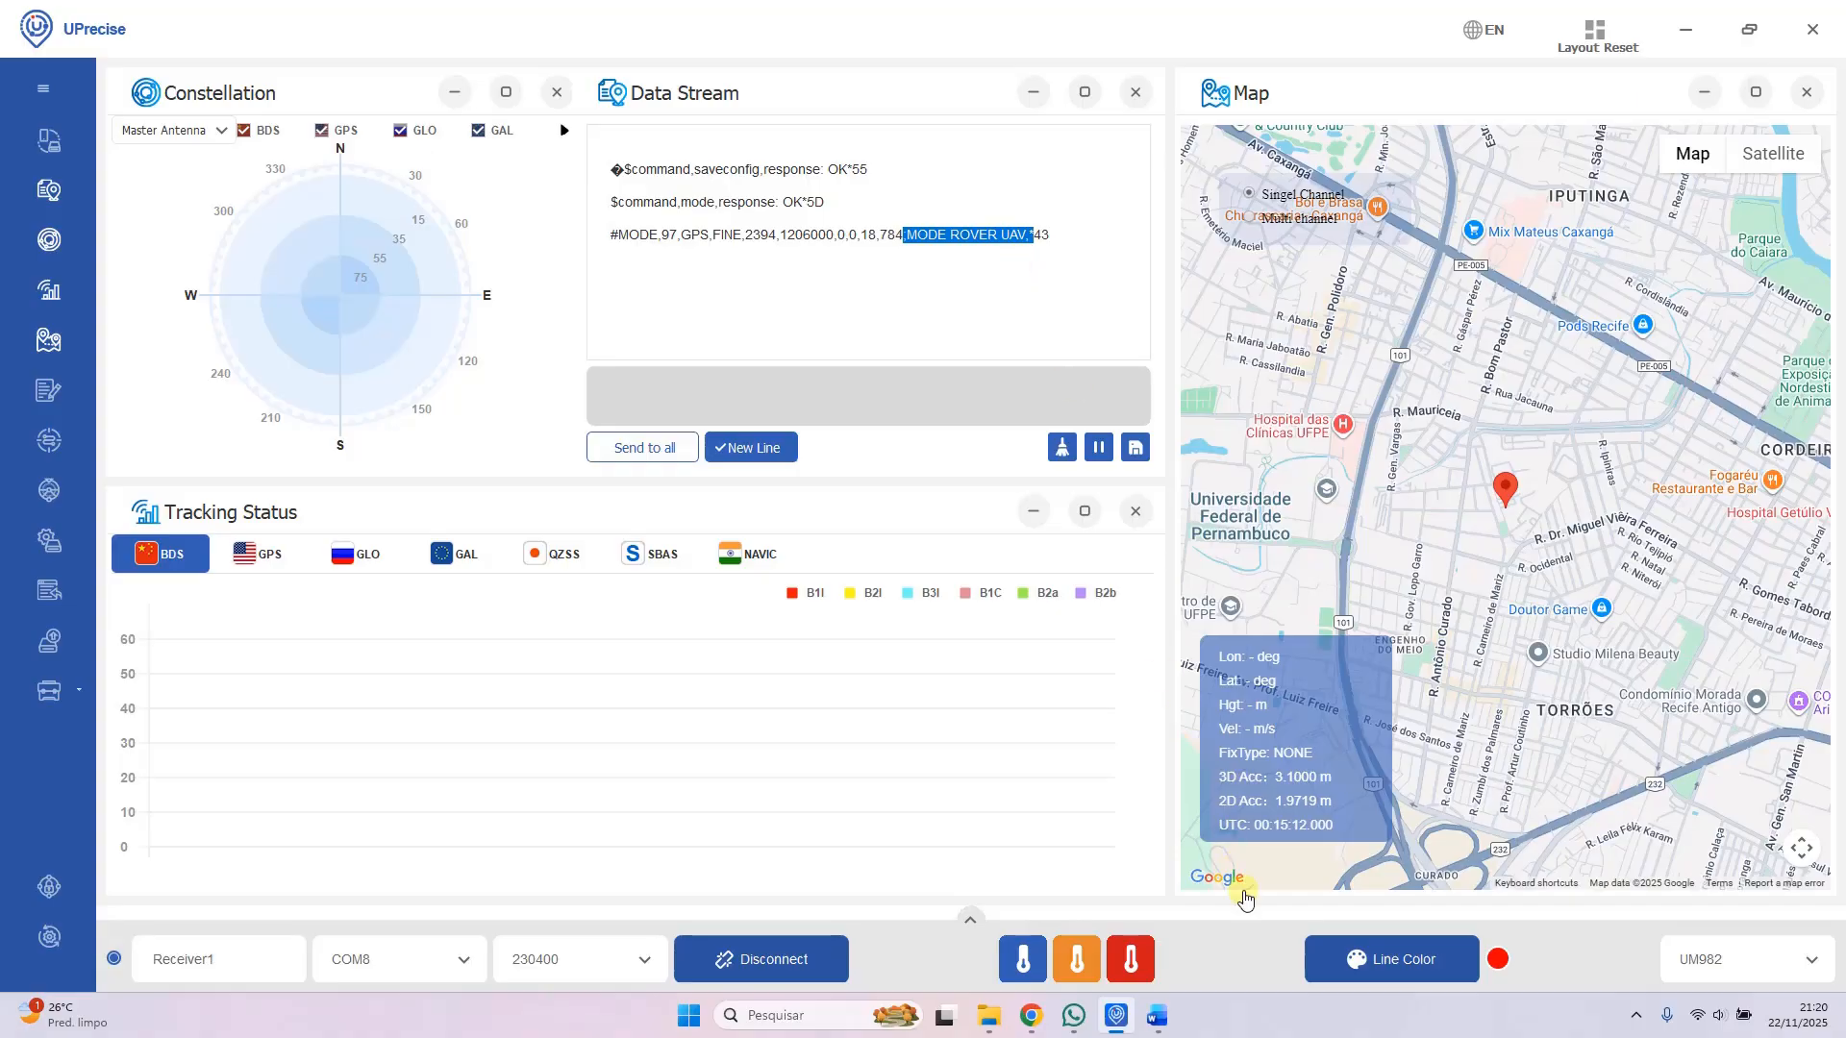
Step: Return to the Word document and compare the COM1 Coletar command list with the COM1 Transmitir list
mouse_move(1165, 1024)
left_click(1156, 1015)
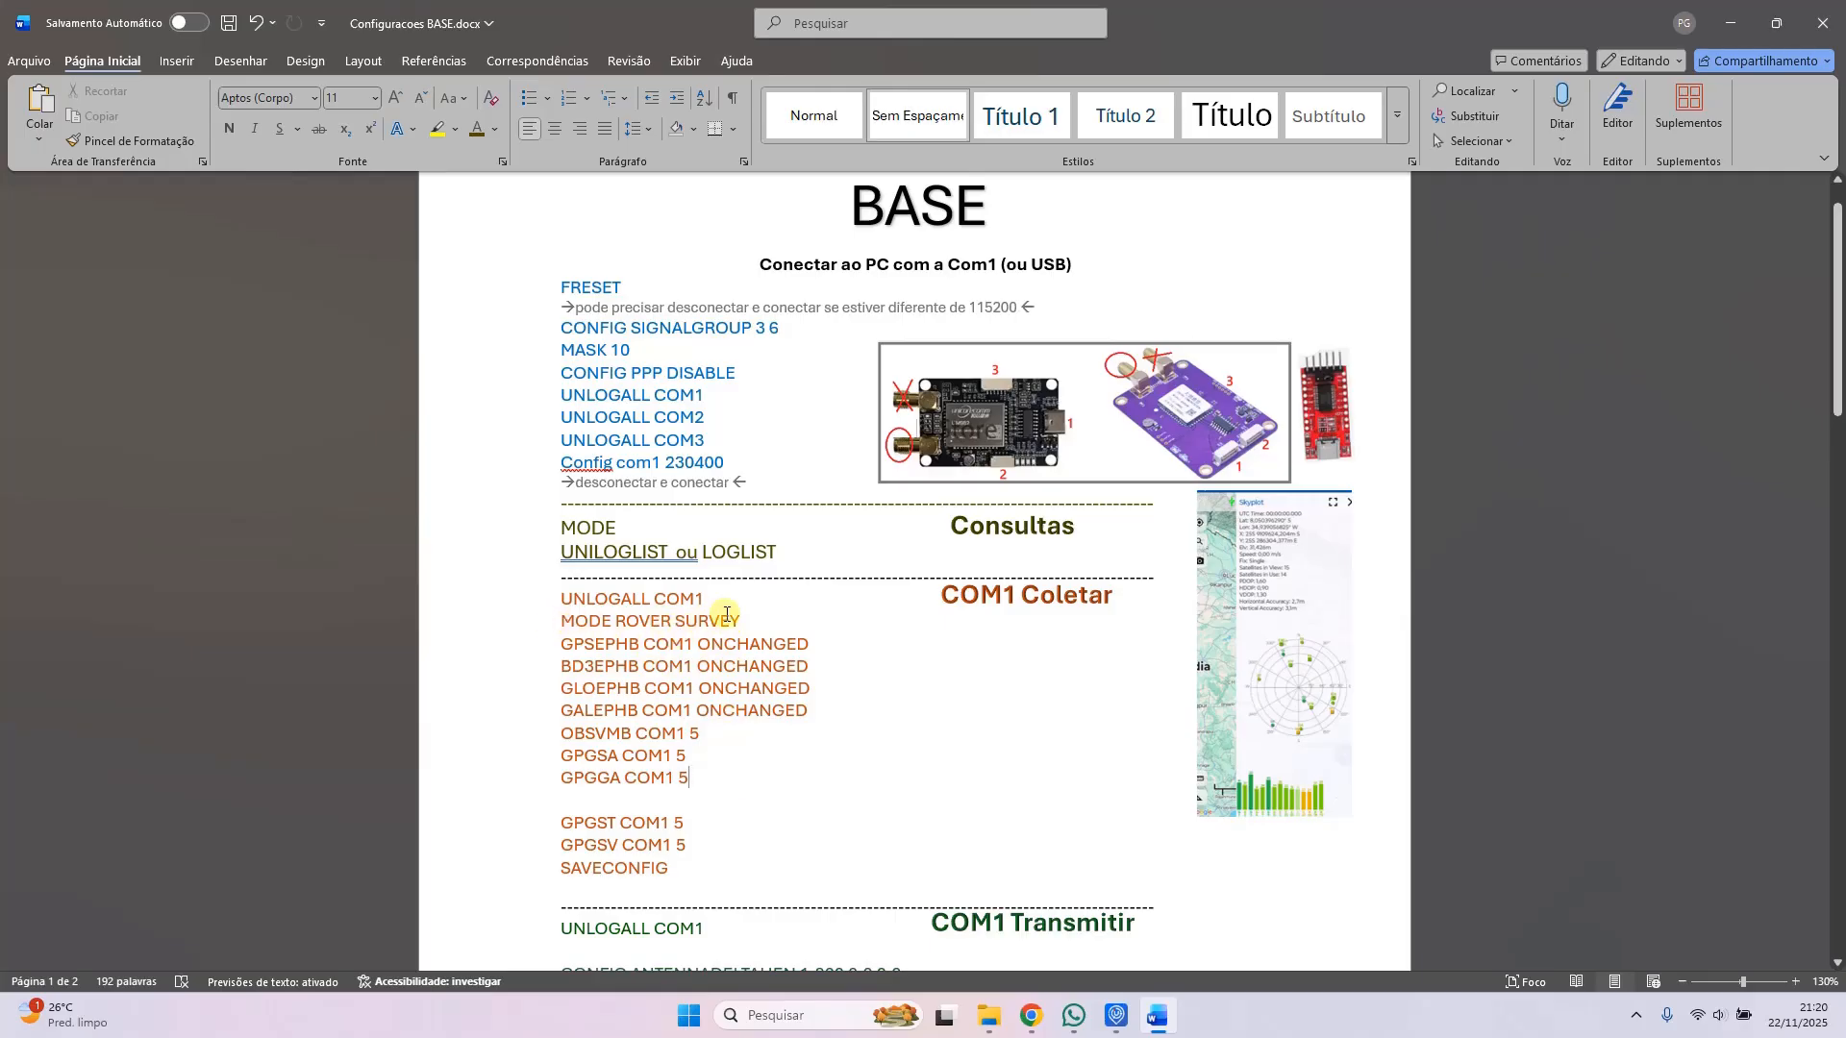
scroll(724, 633, "down", 1)
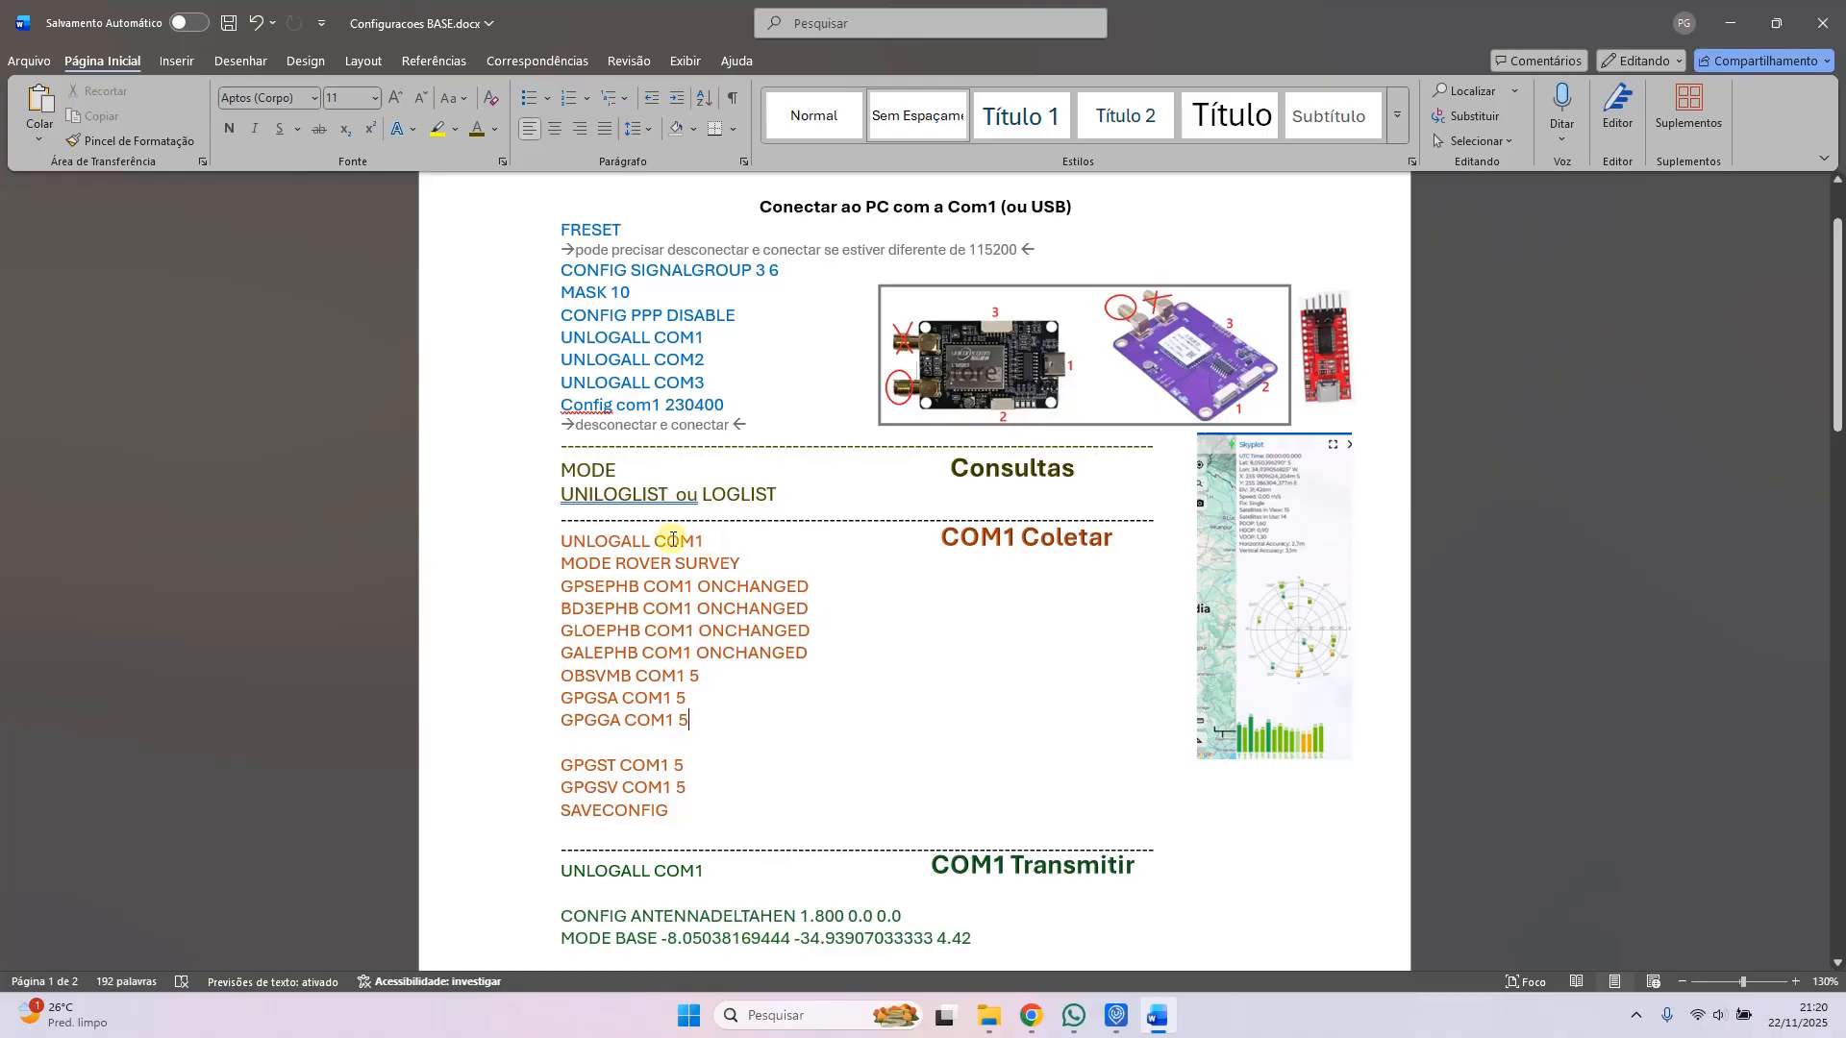
scroll(787, 696, "down", 1)
scroll(786, 696, "down", 1)
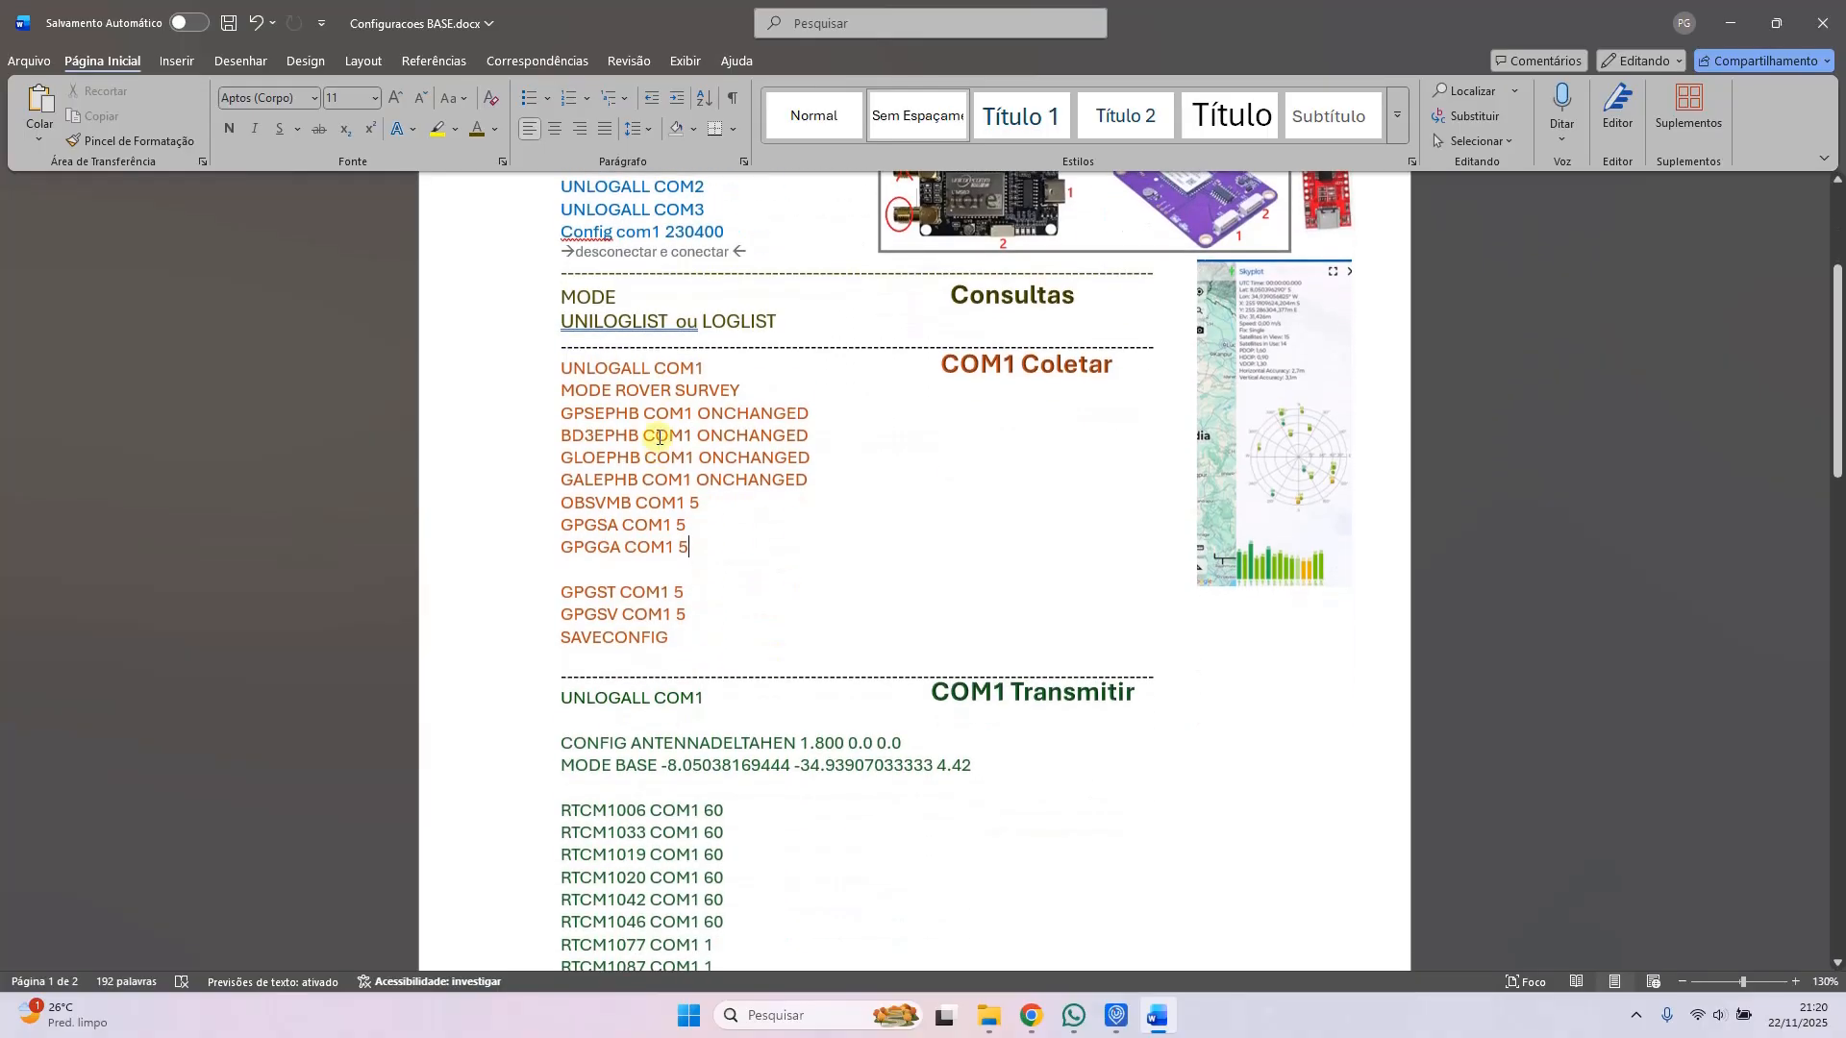
scroll(730, 620, "down", 1)
scroll(842, 519, "down", 1)
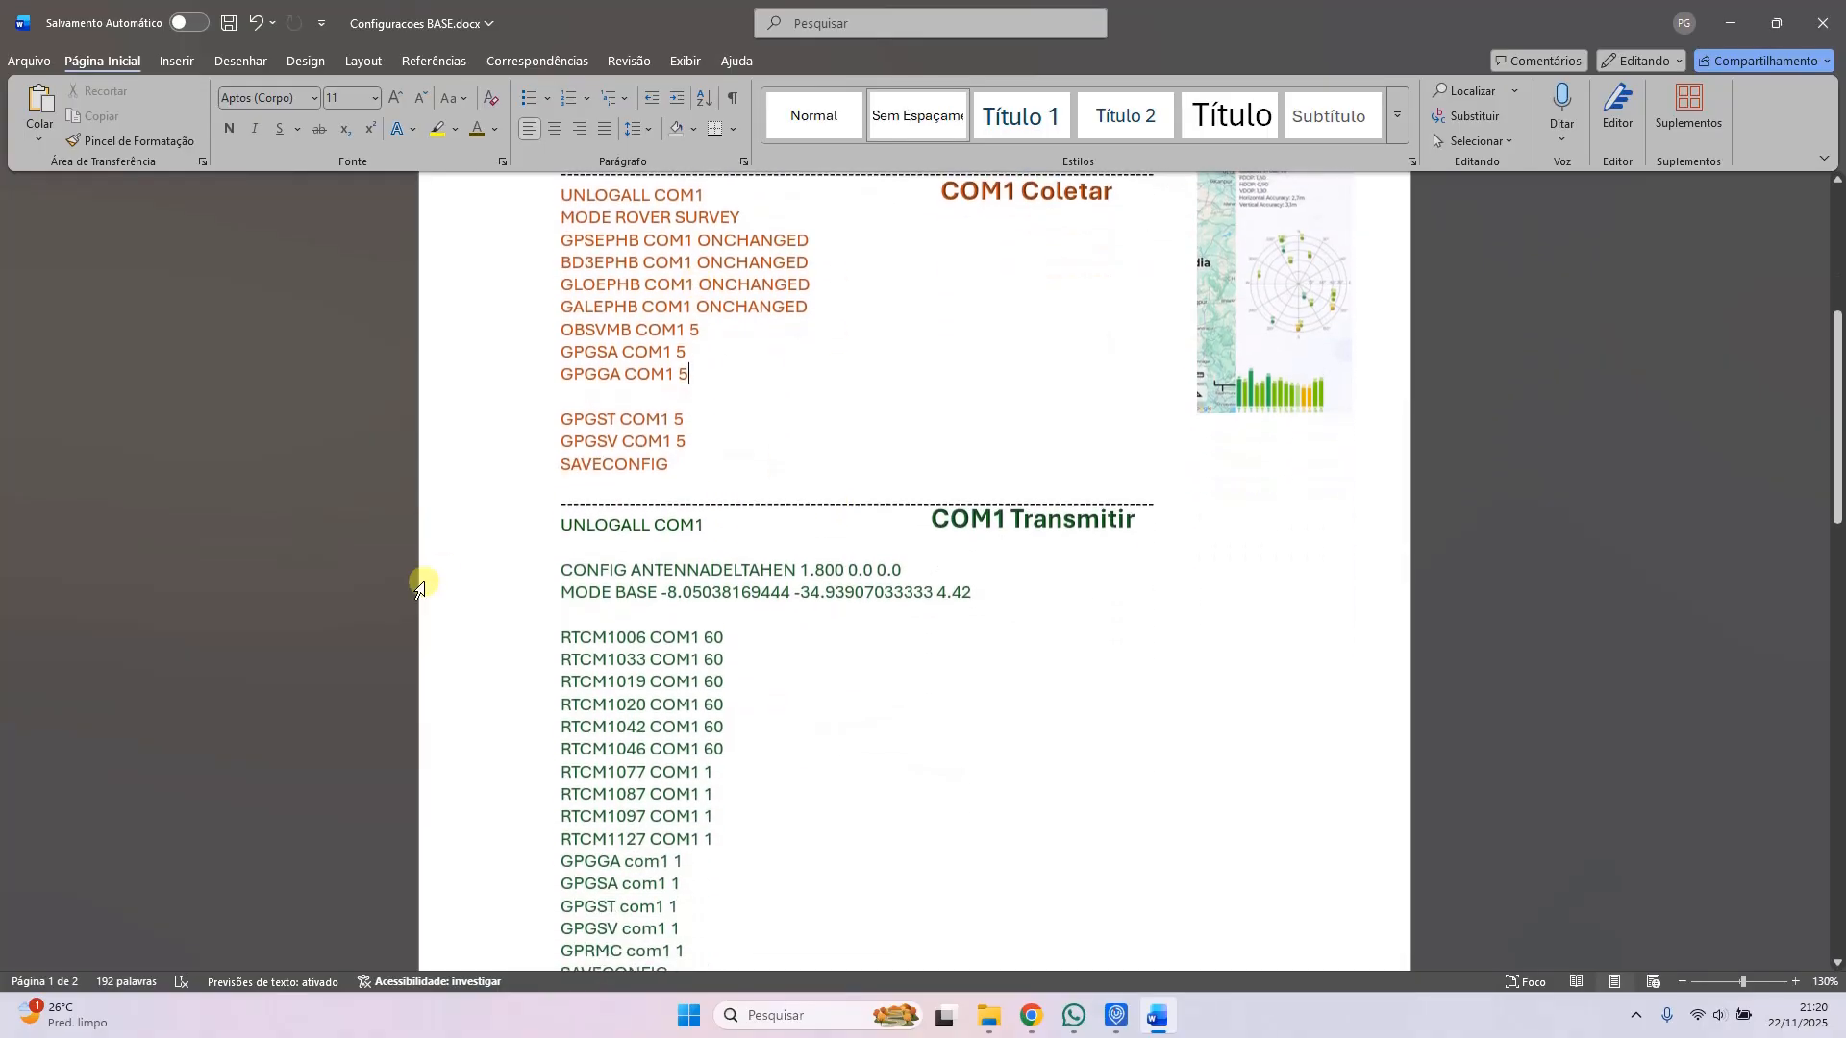
scroll(712, 625, "up", 2)
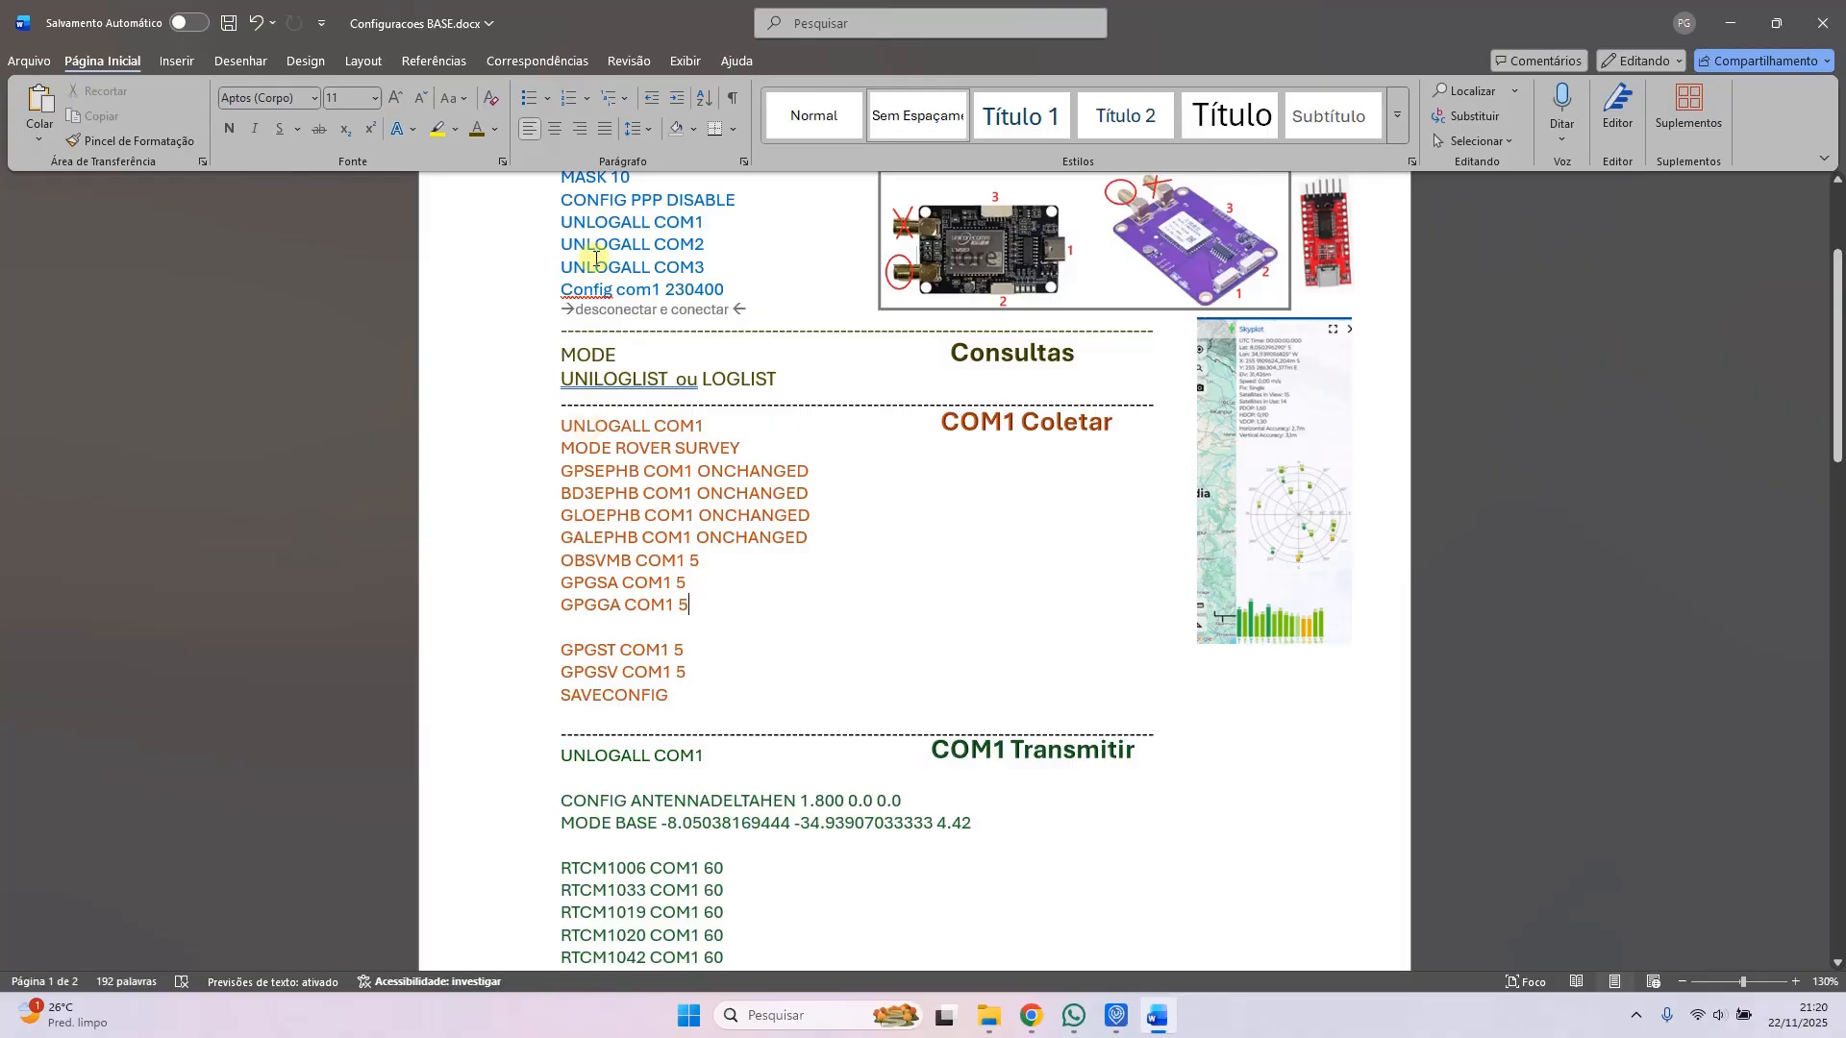
Step: Copy MODE ROVER SURVEY from the COM1 Coletar list and send it to the receiver in UPrecise
triple_click(563, 449)
key("ctrl+c")
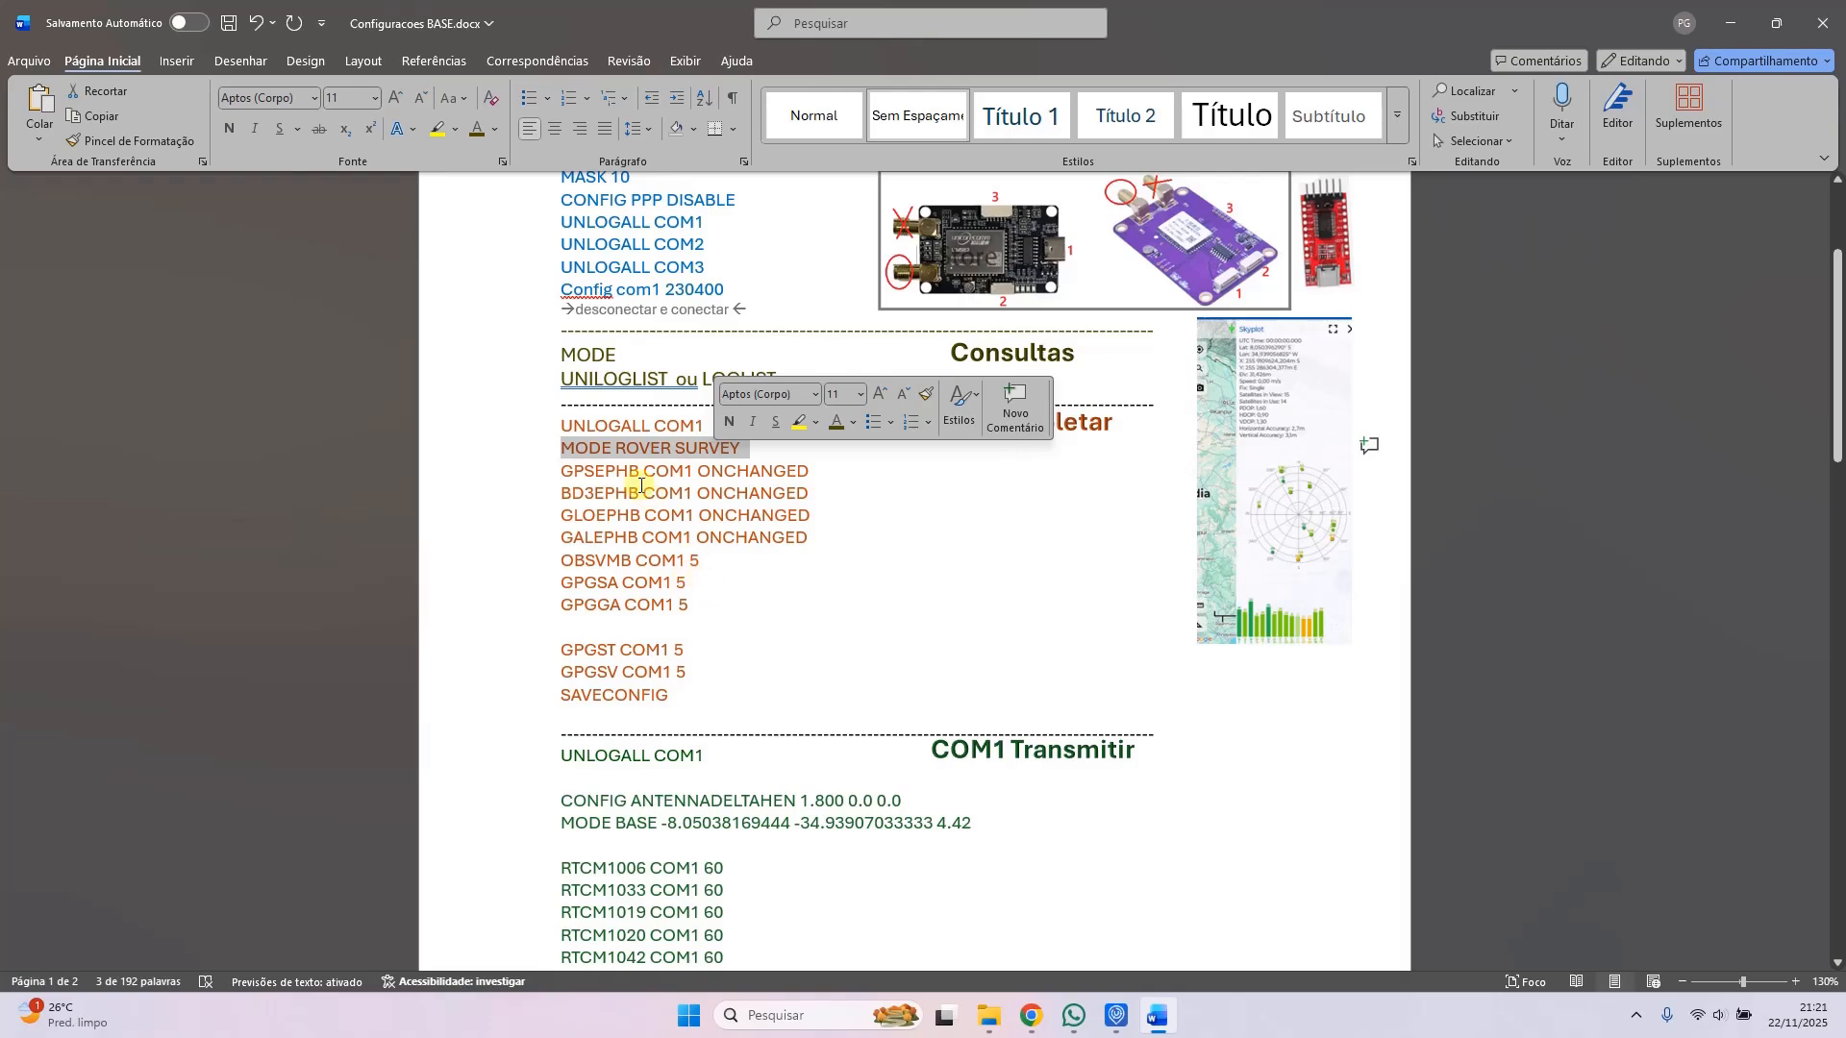
left_click(1117, 1019)
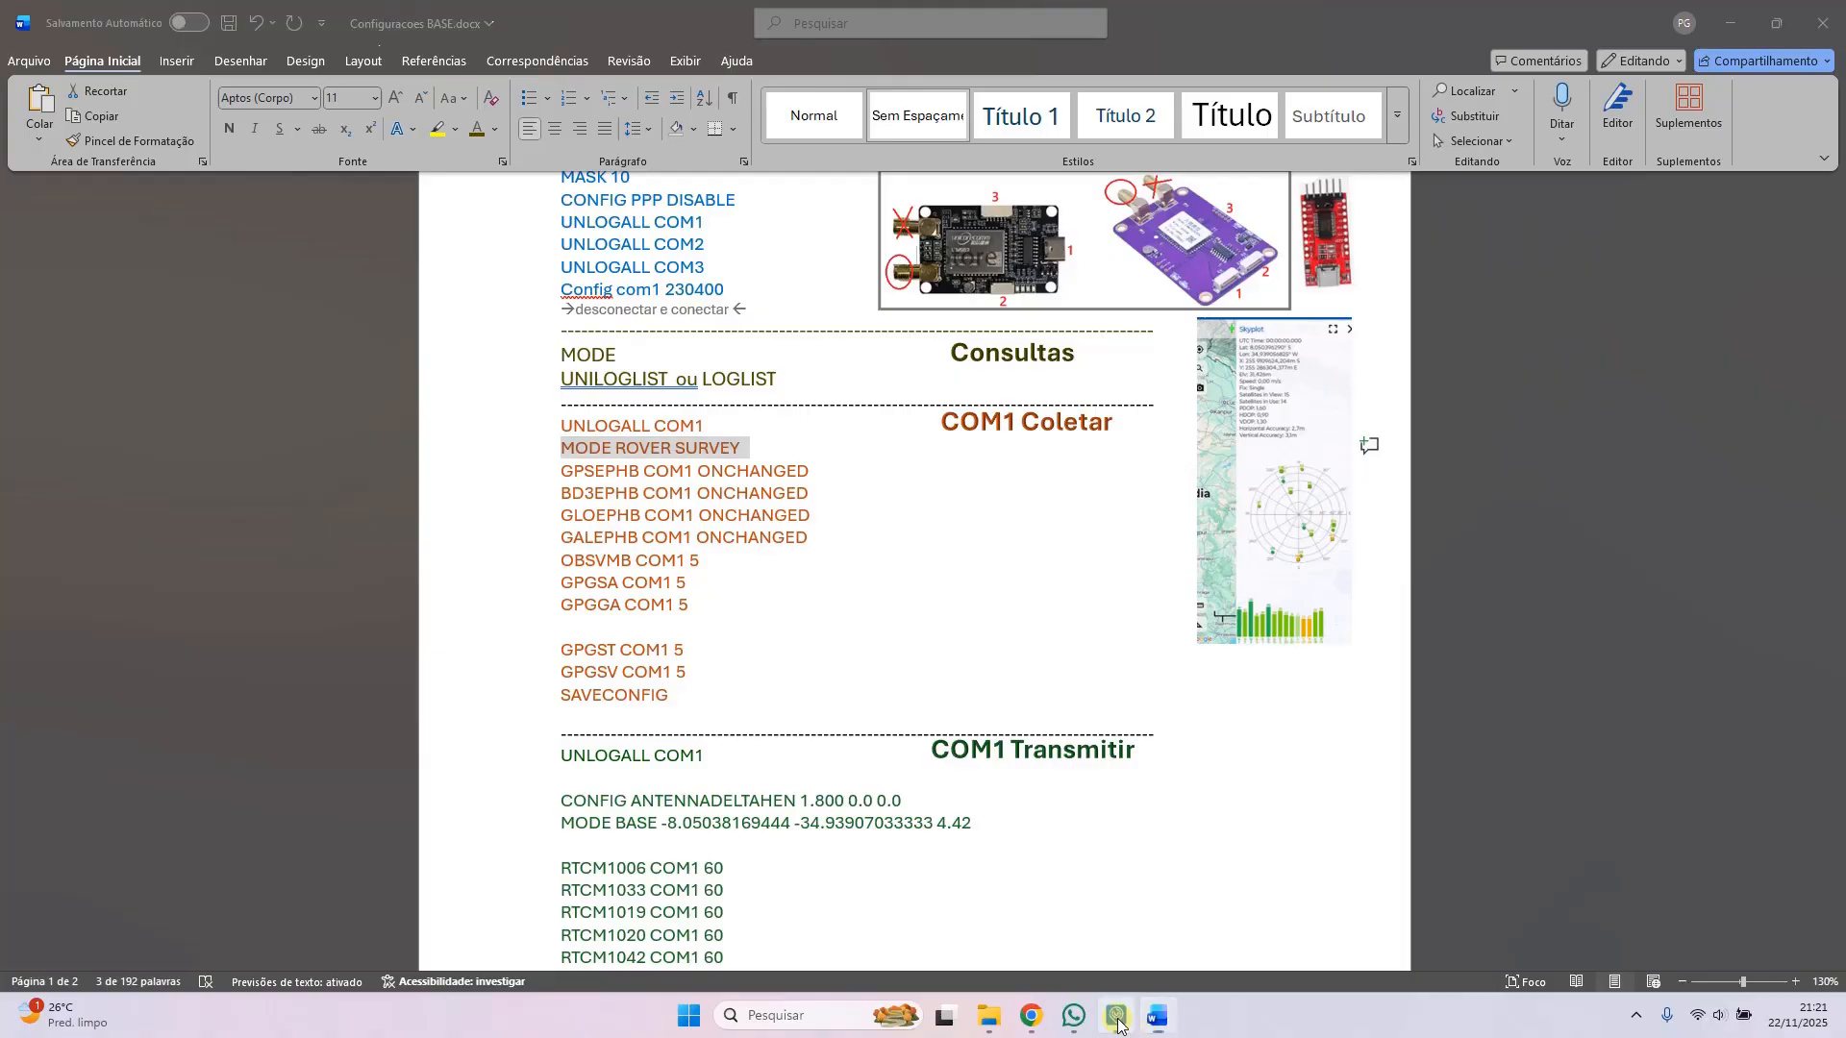
left_click(752, 392)
key("ctrl+v")
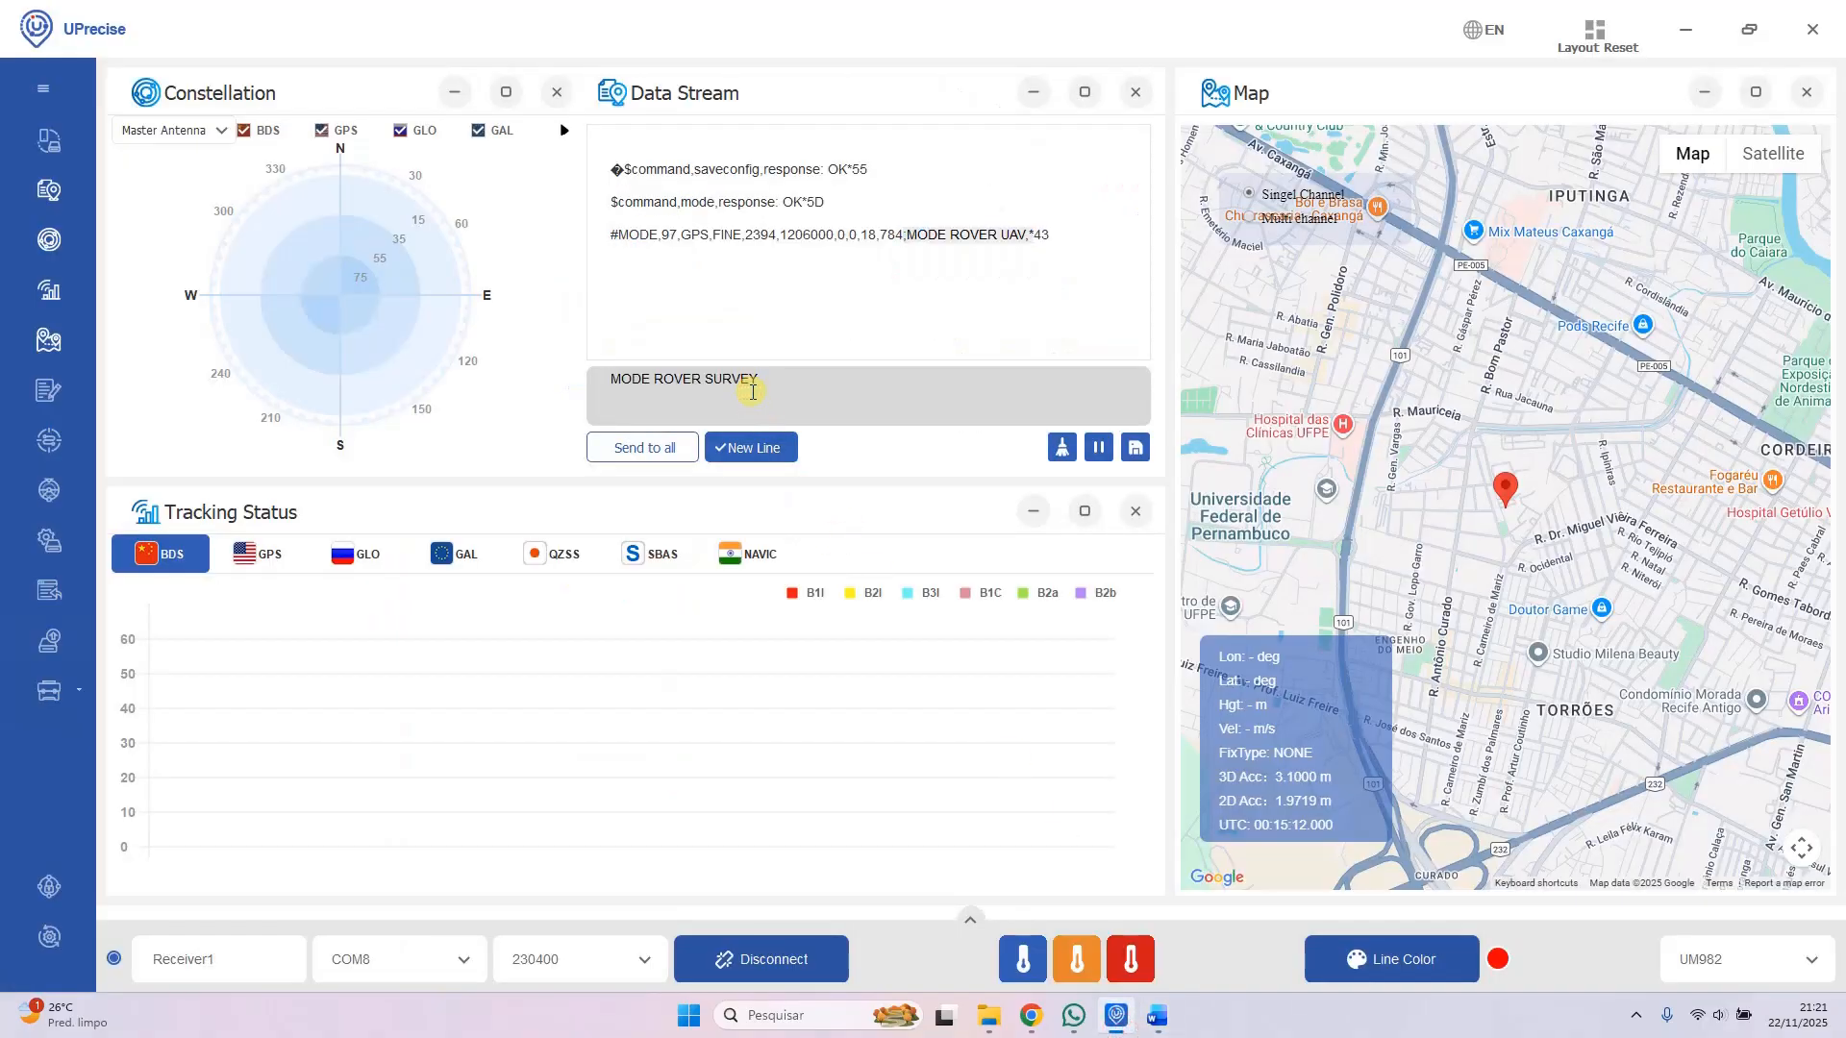
key("Return")
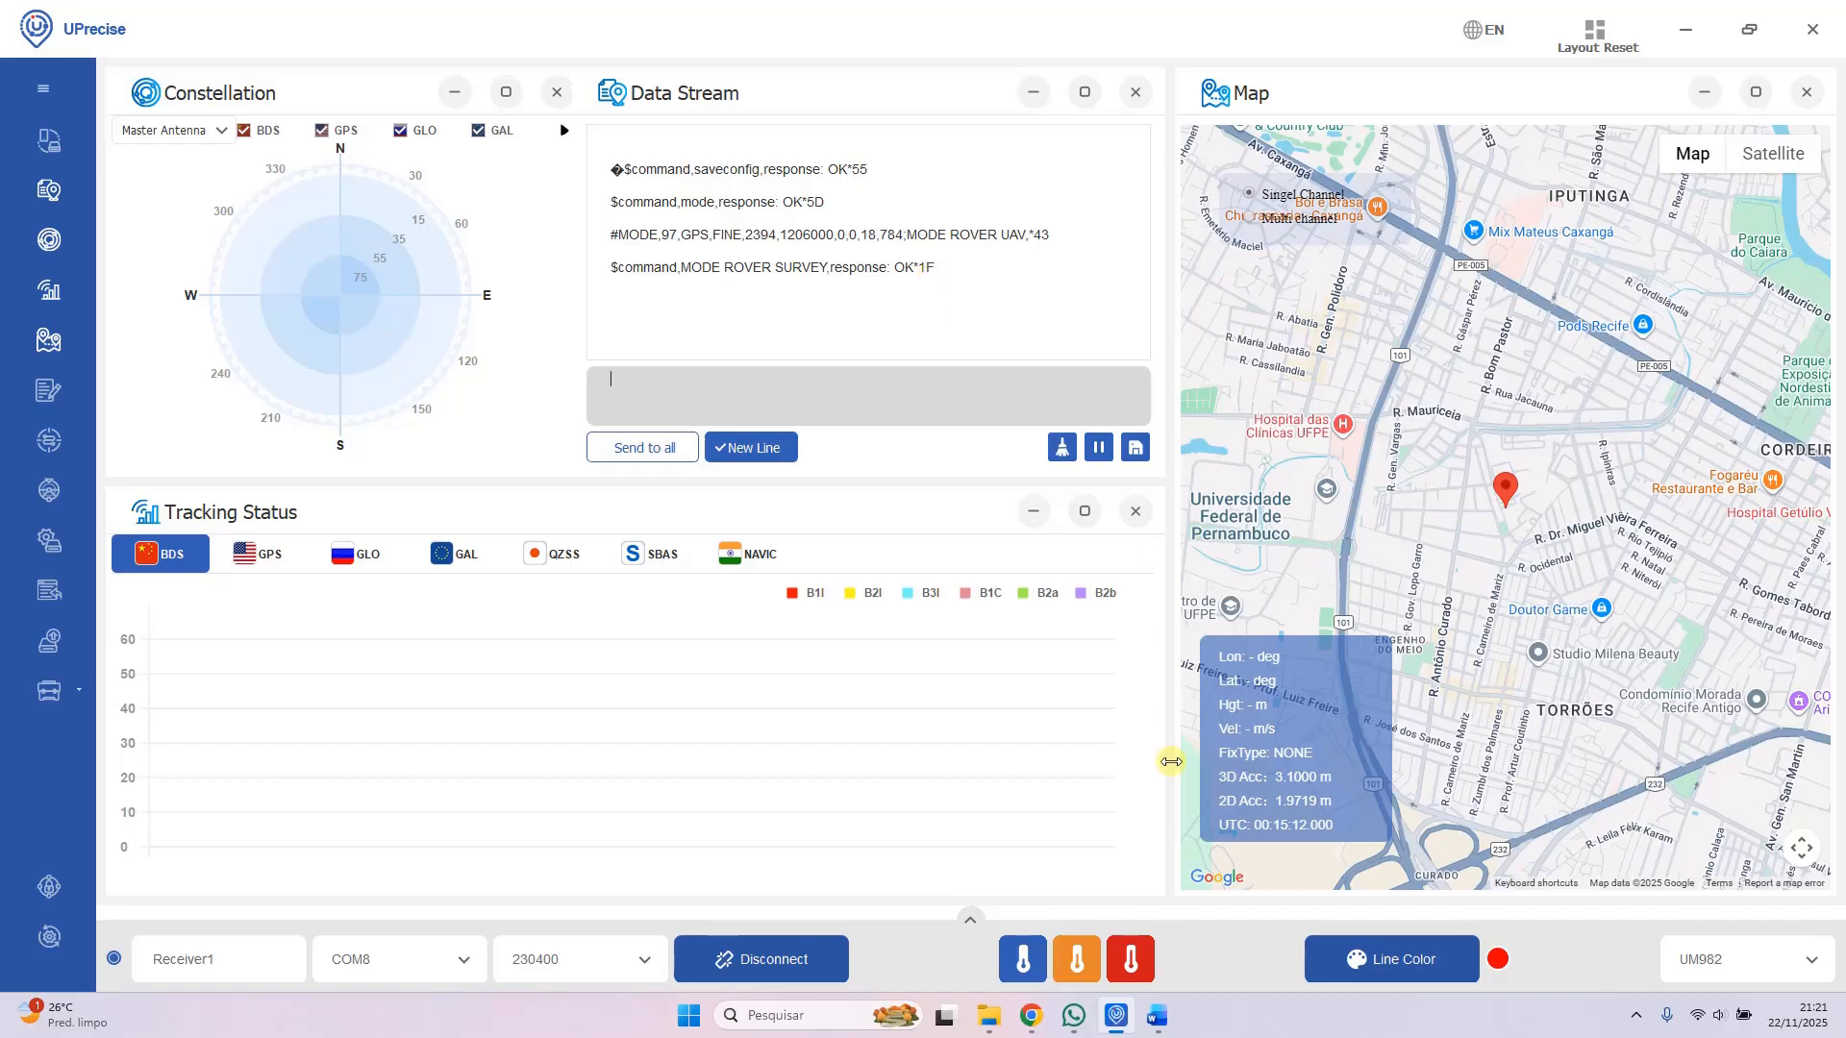
Step: Return to the Word document and review the four ephemeris ONCHANGED commands and the page 2 note on binary versus ASCII suffixes
left_click(1157, 1016)
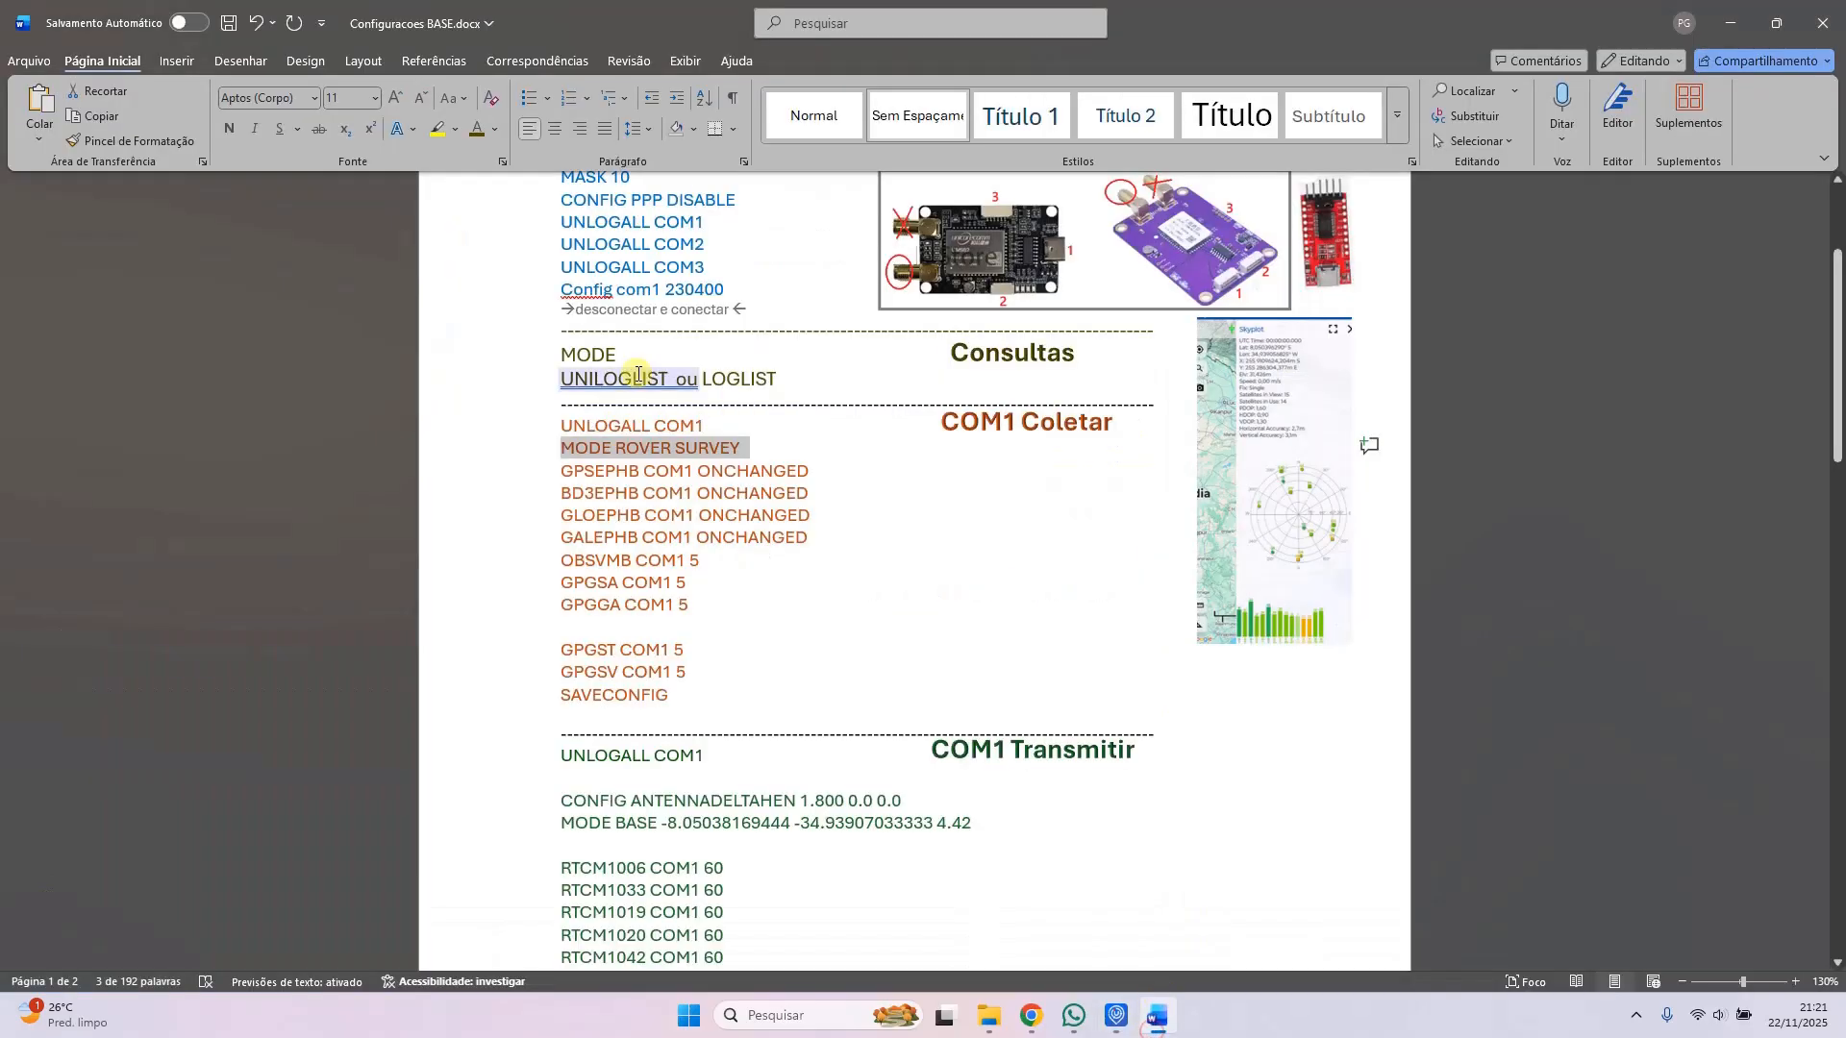
left_click_drag(561, 471, 808, 540)
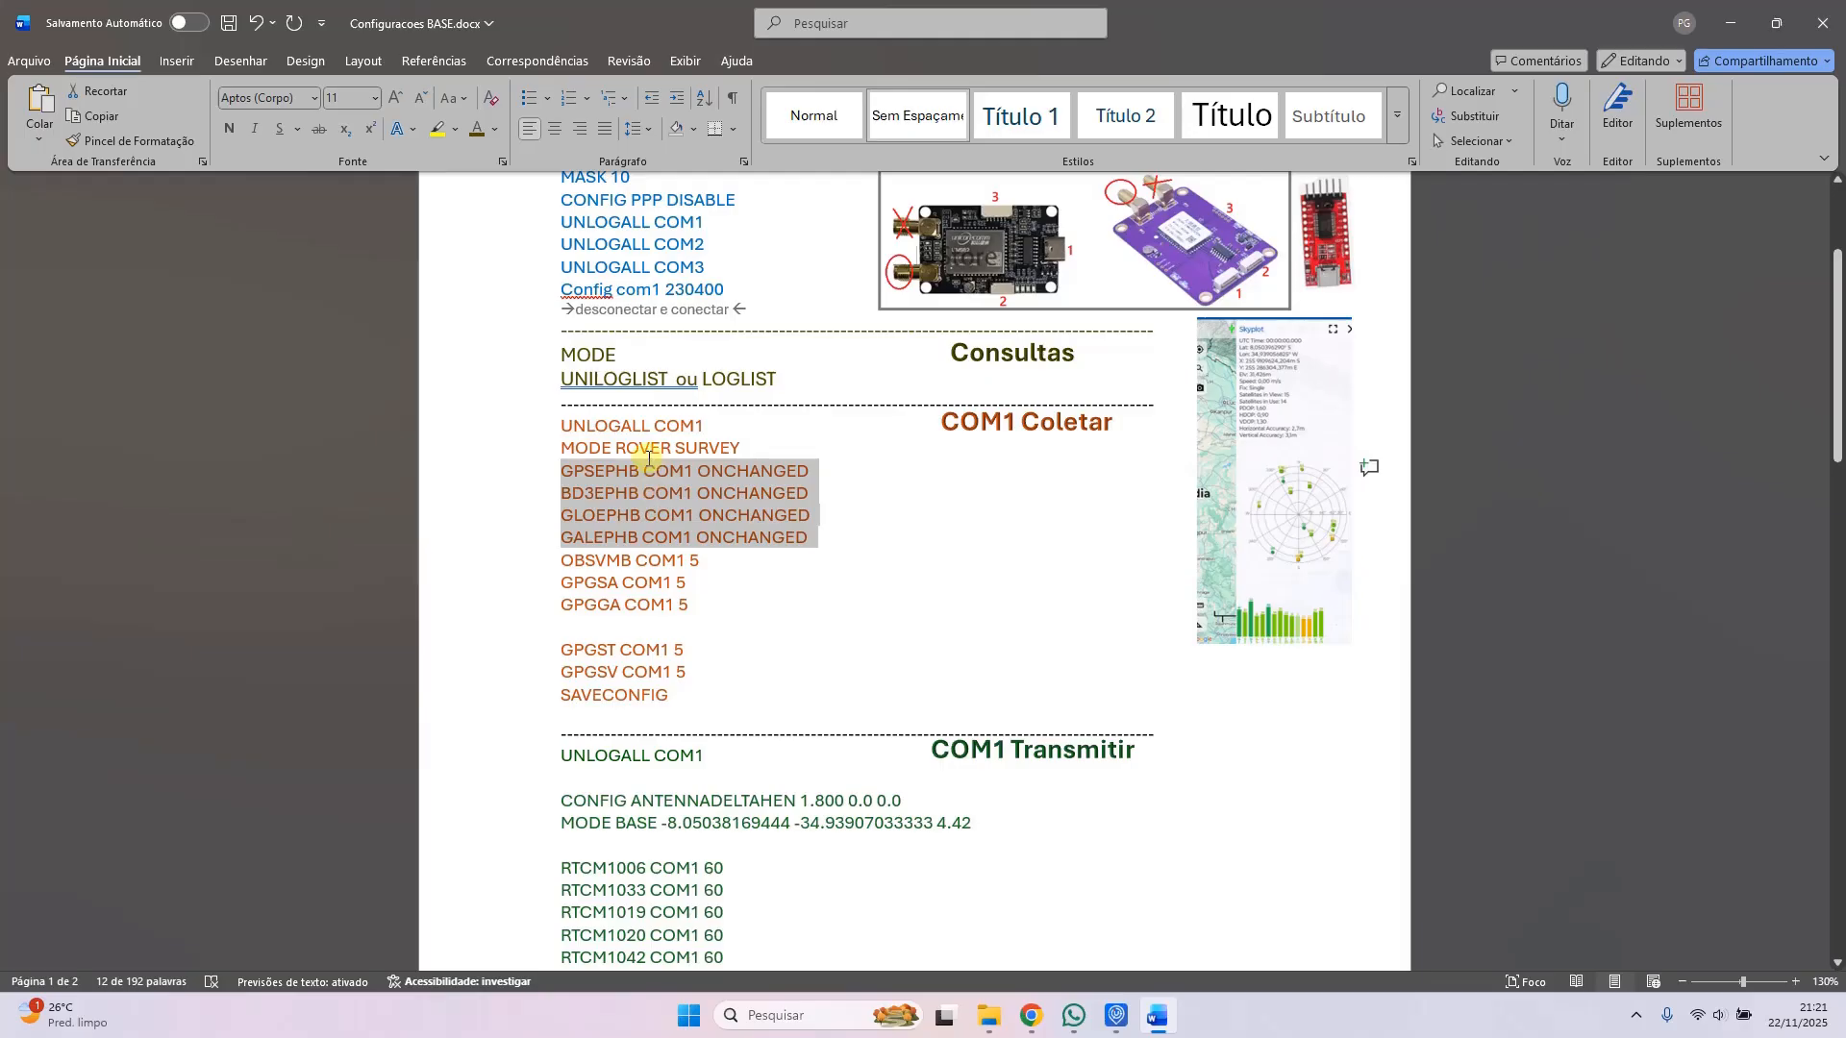
scroll(931, 705, "down", 10)
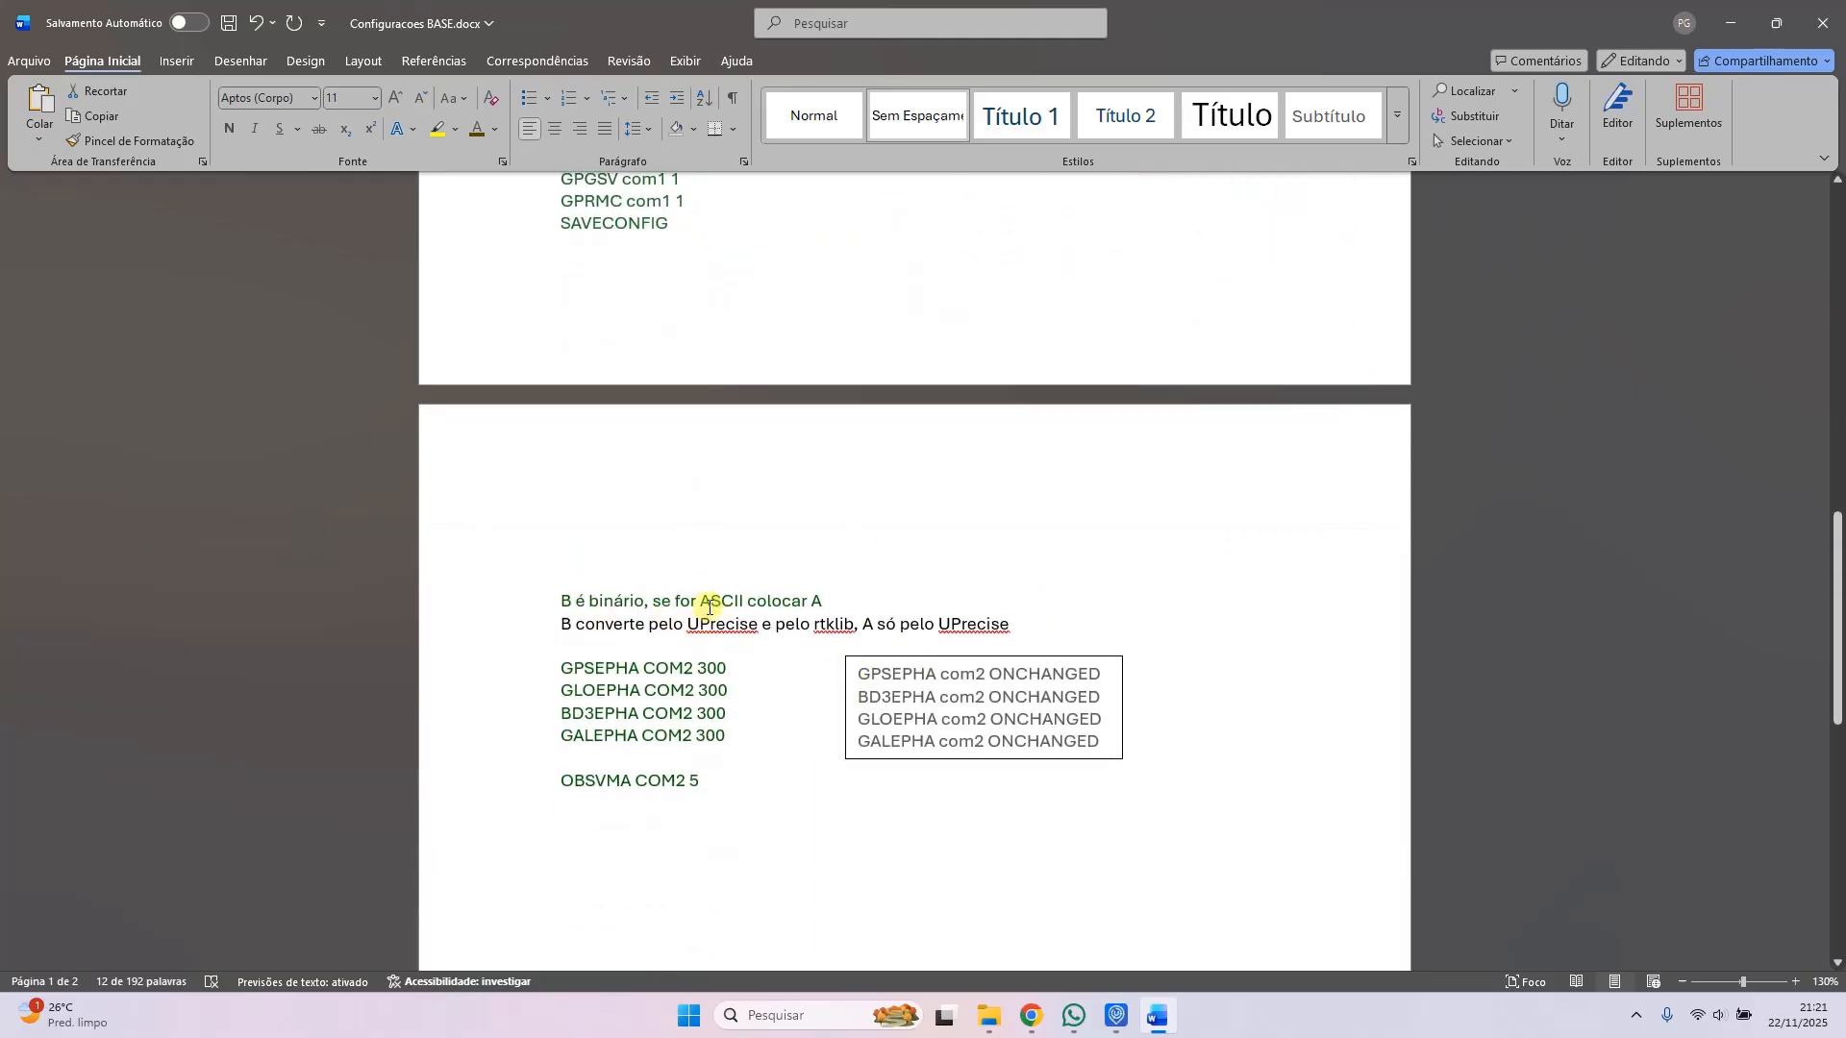
left_click_drag(700, 603, 743, 603)
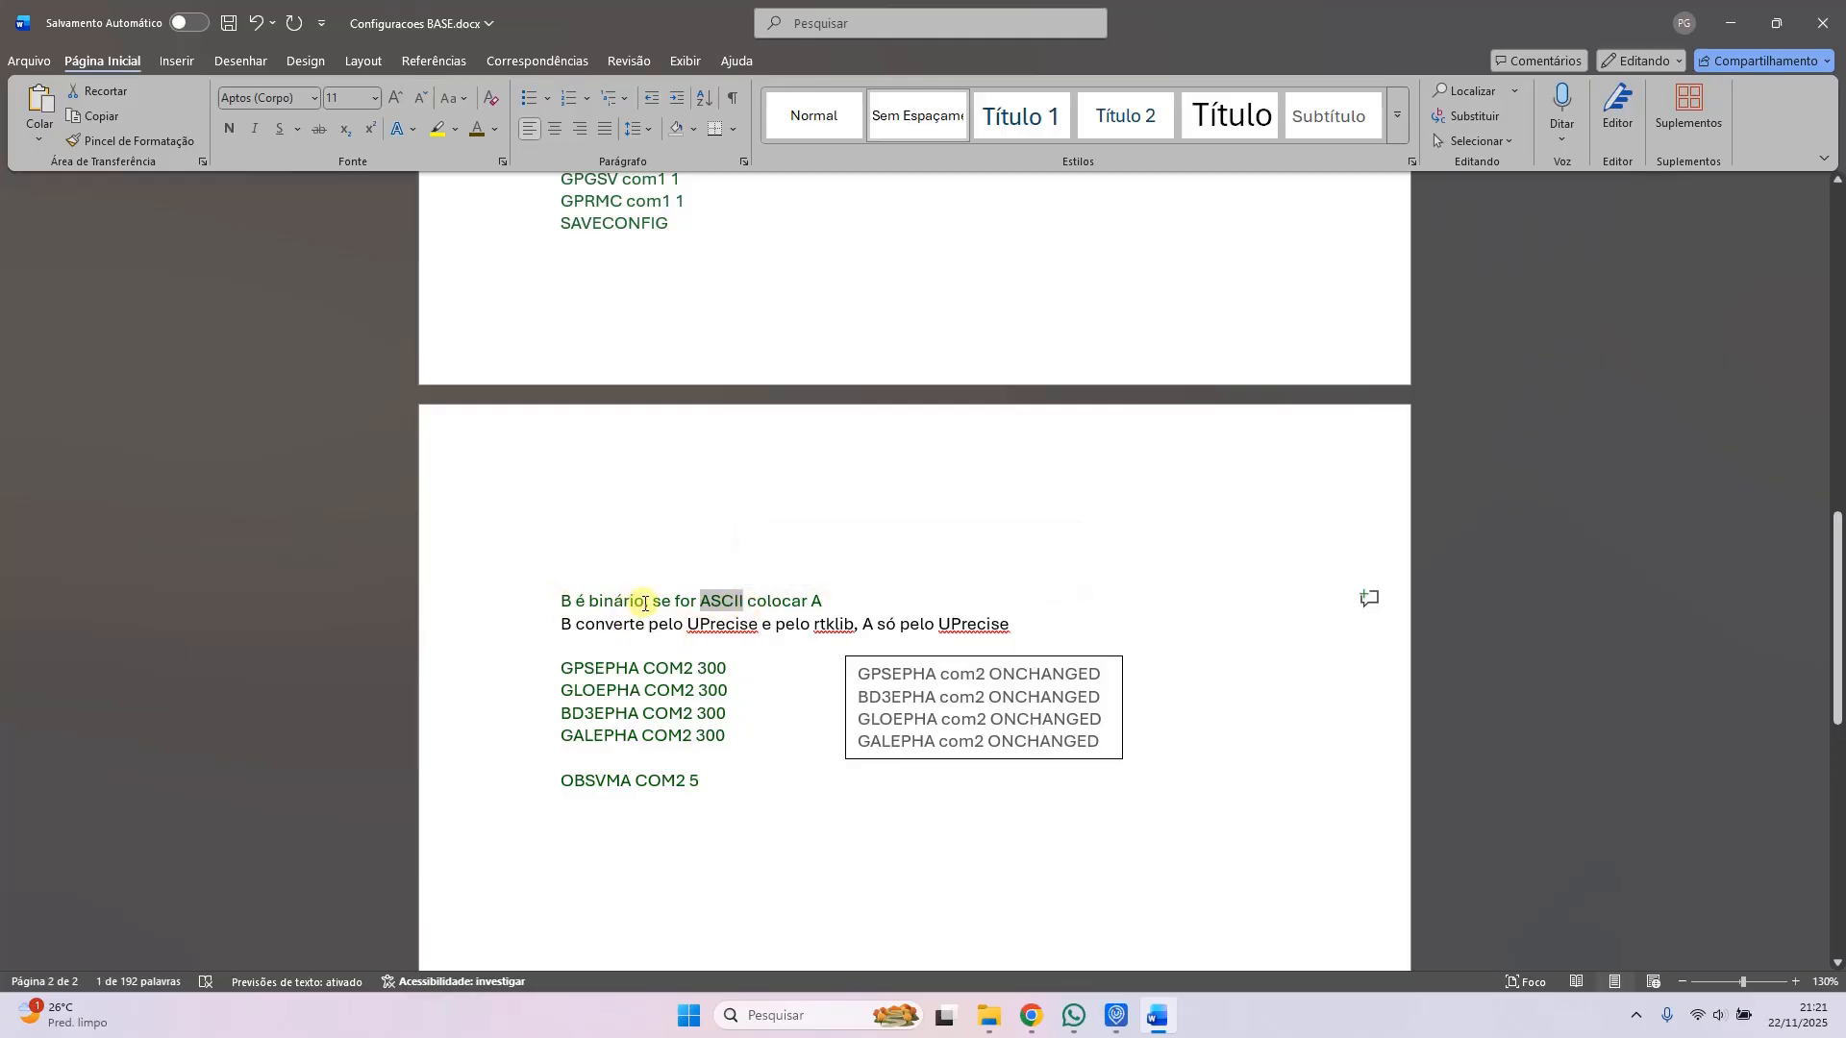
scroll(625, 568, "up", 9)
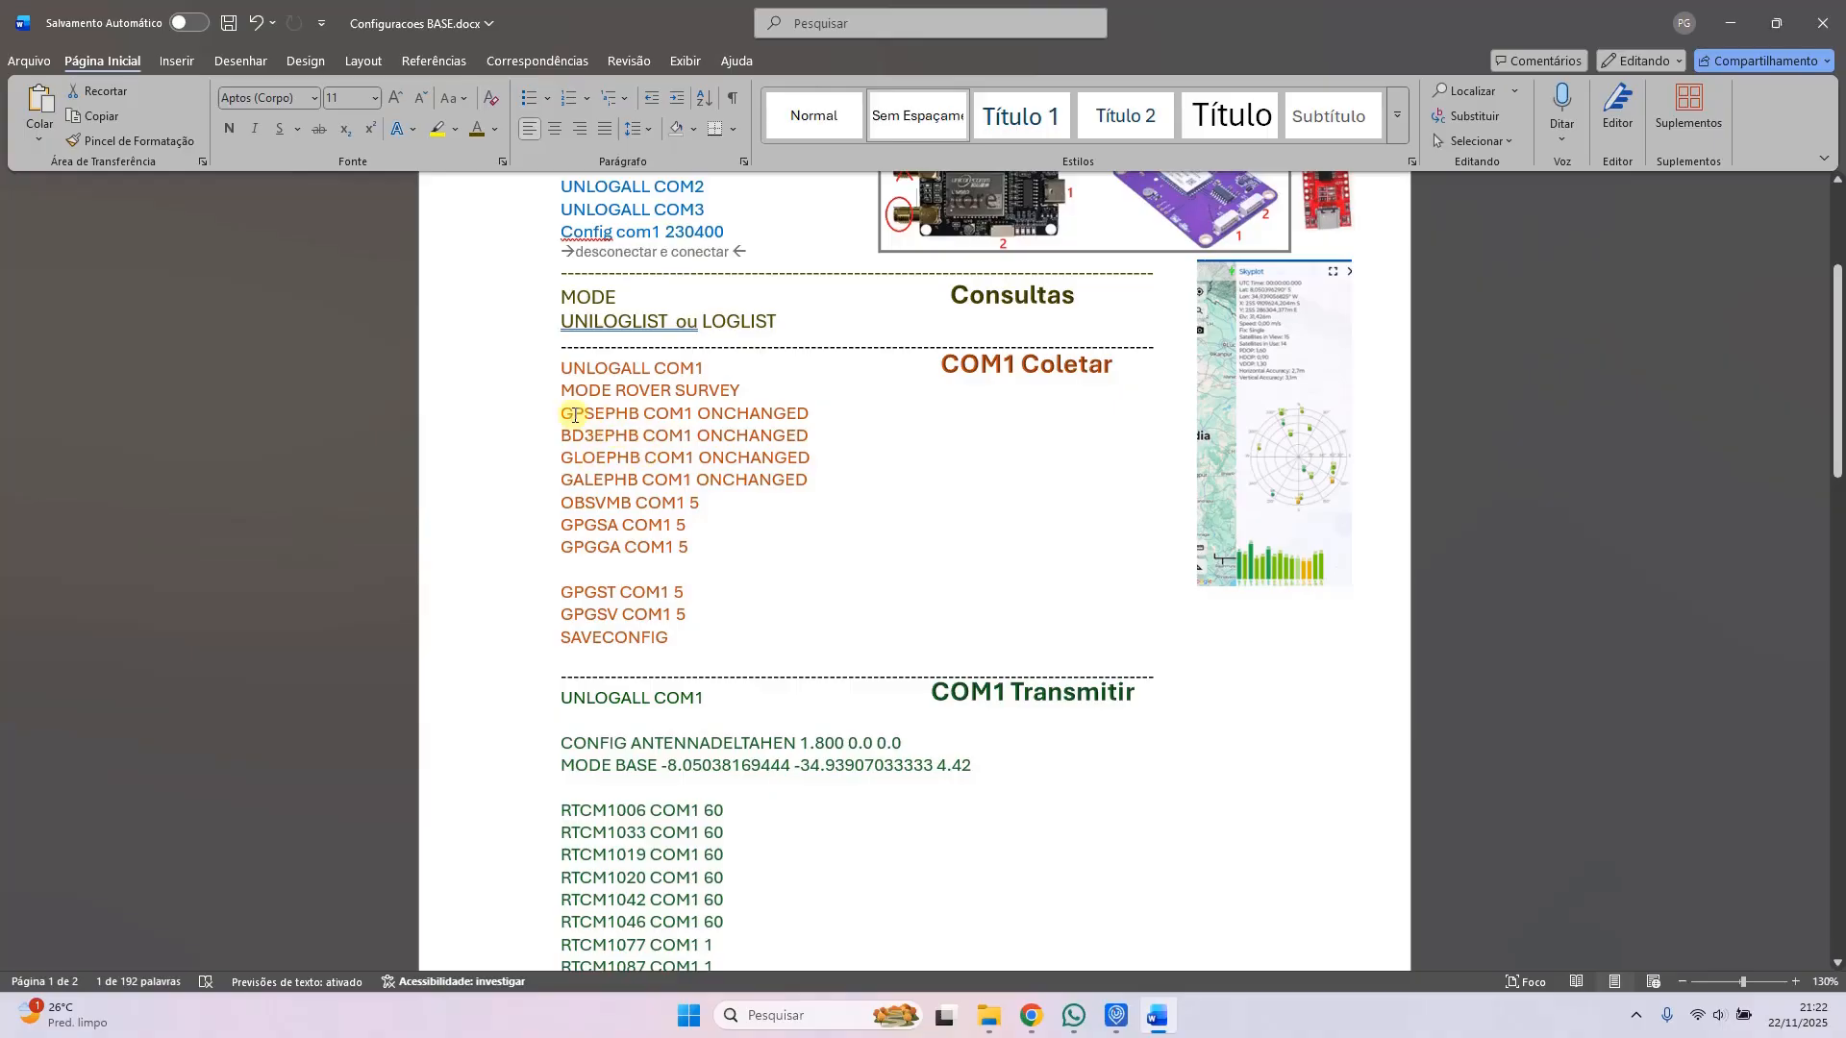
Step: Copy the GPSEPHB, BD3EPHB, GLOEPHB and GALEPHB COM1 ONCHANGED commands and send them to the receiver in UPrecise
left_click_drag(567, 416, 808, 482)
key("ctrl+c")
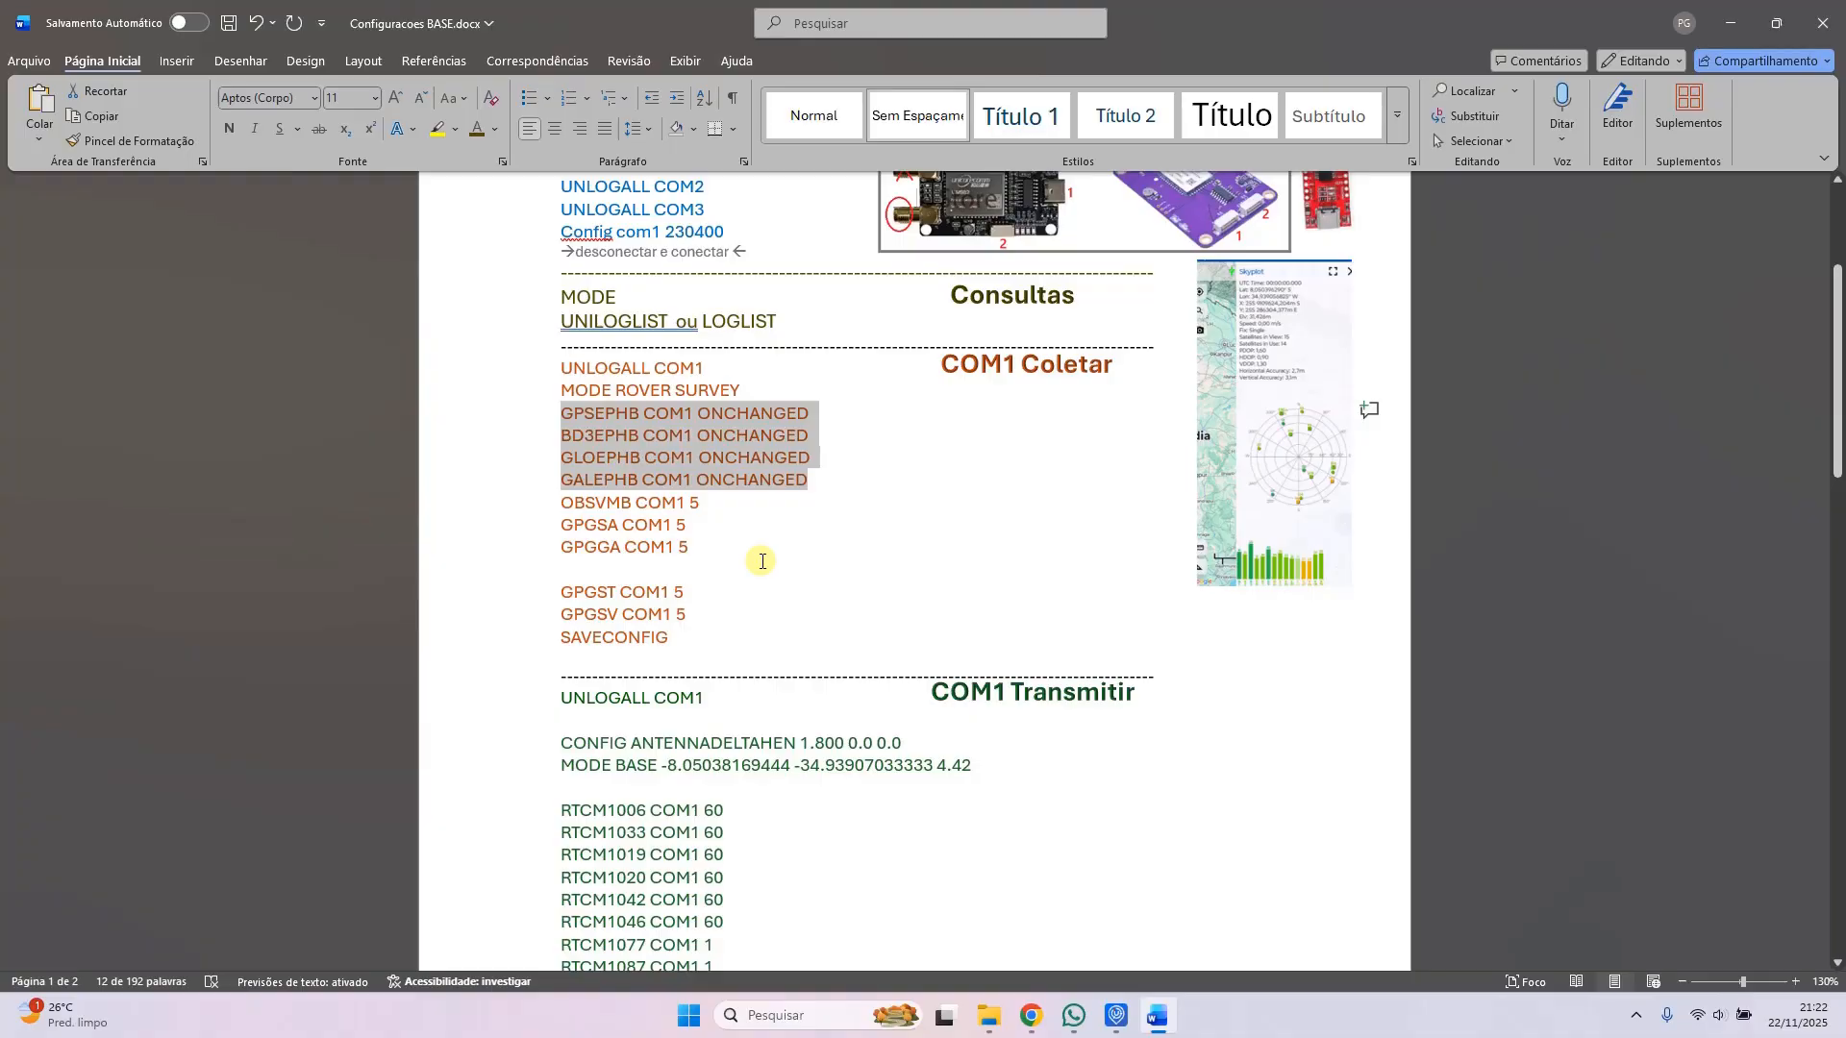
left_click(1115, 1015)
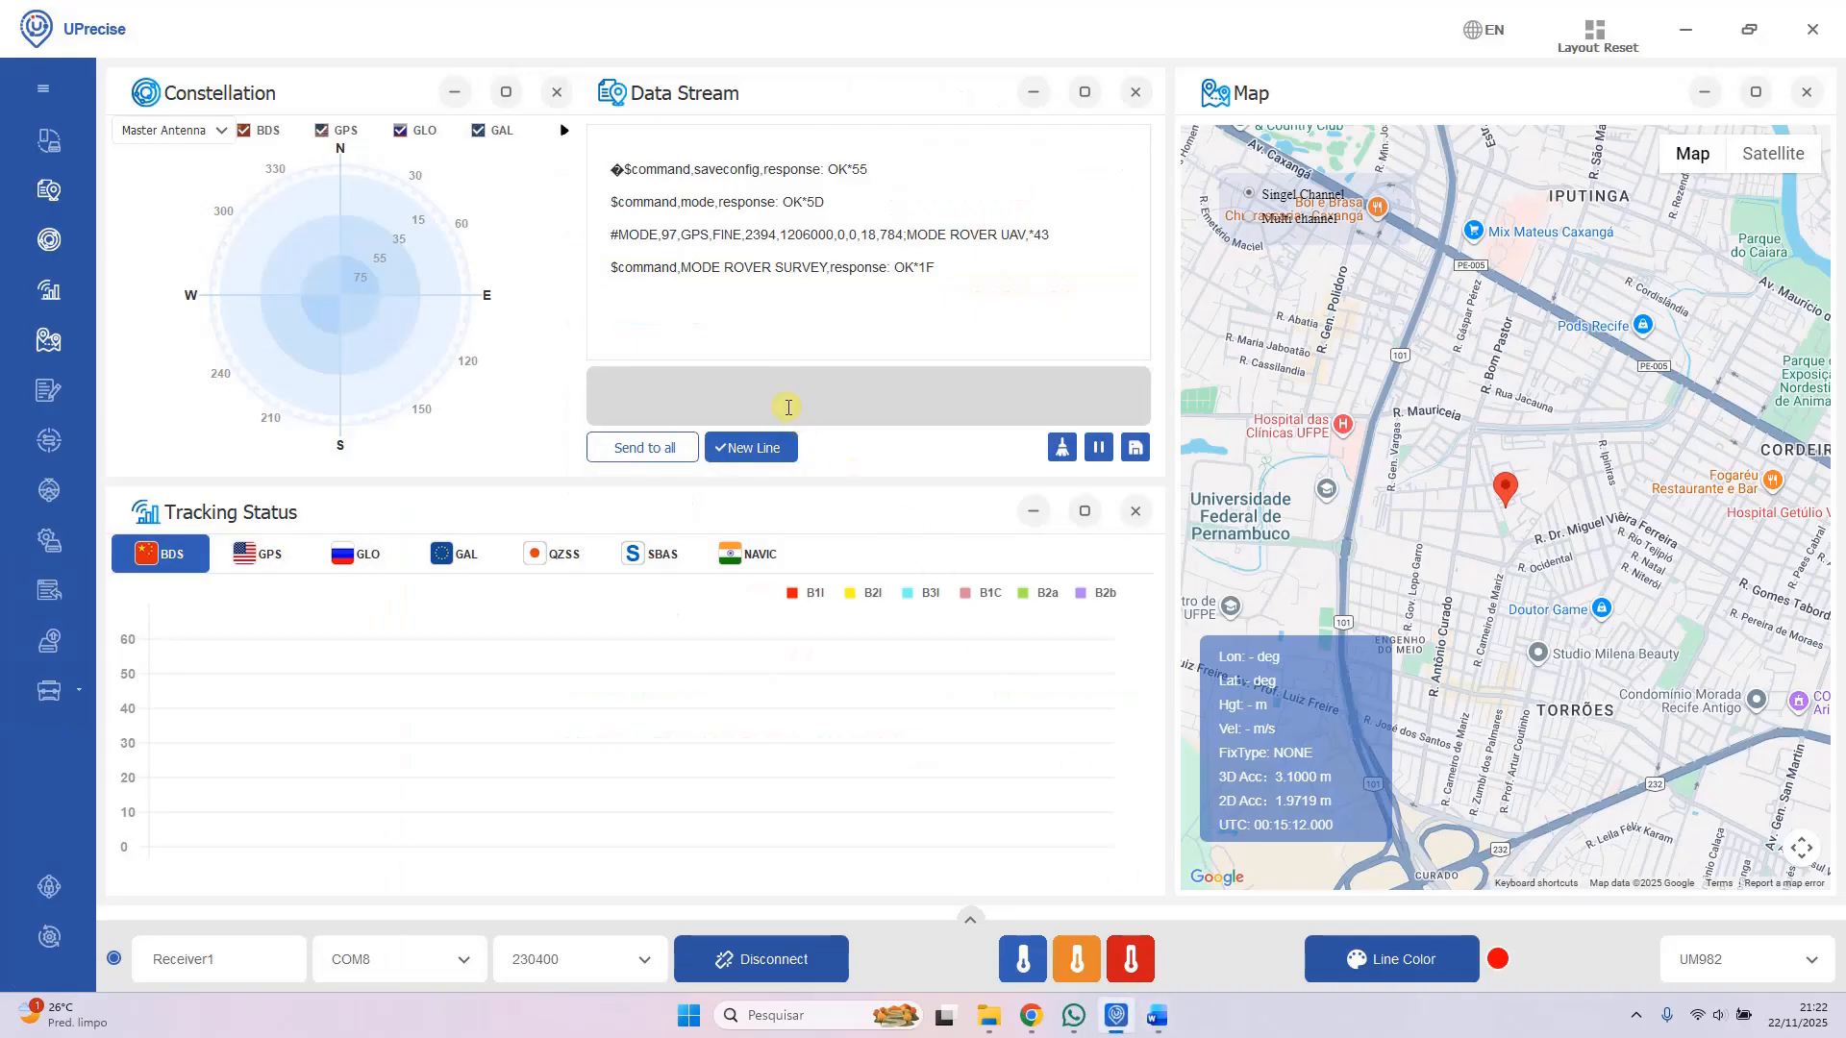
left_click(781, 393)
key("ctrl+v")
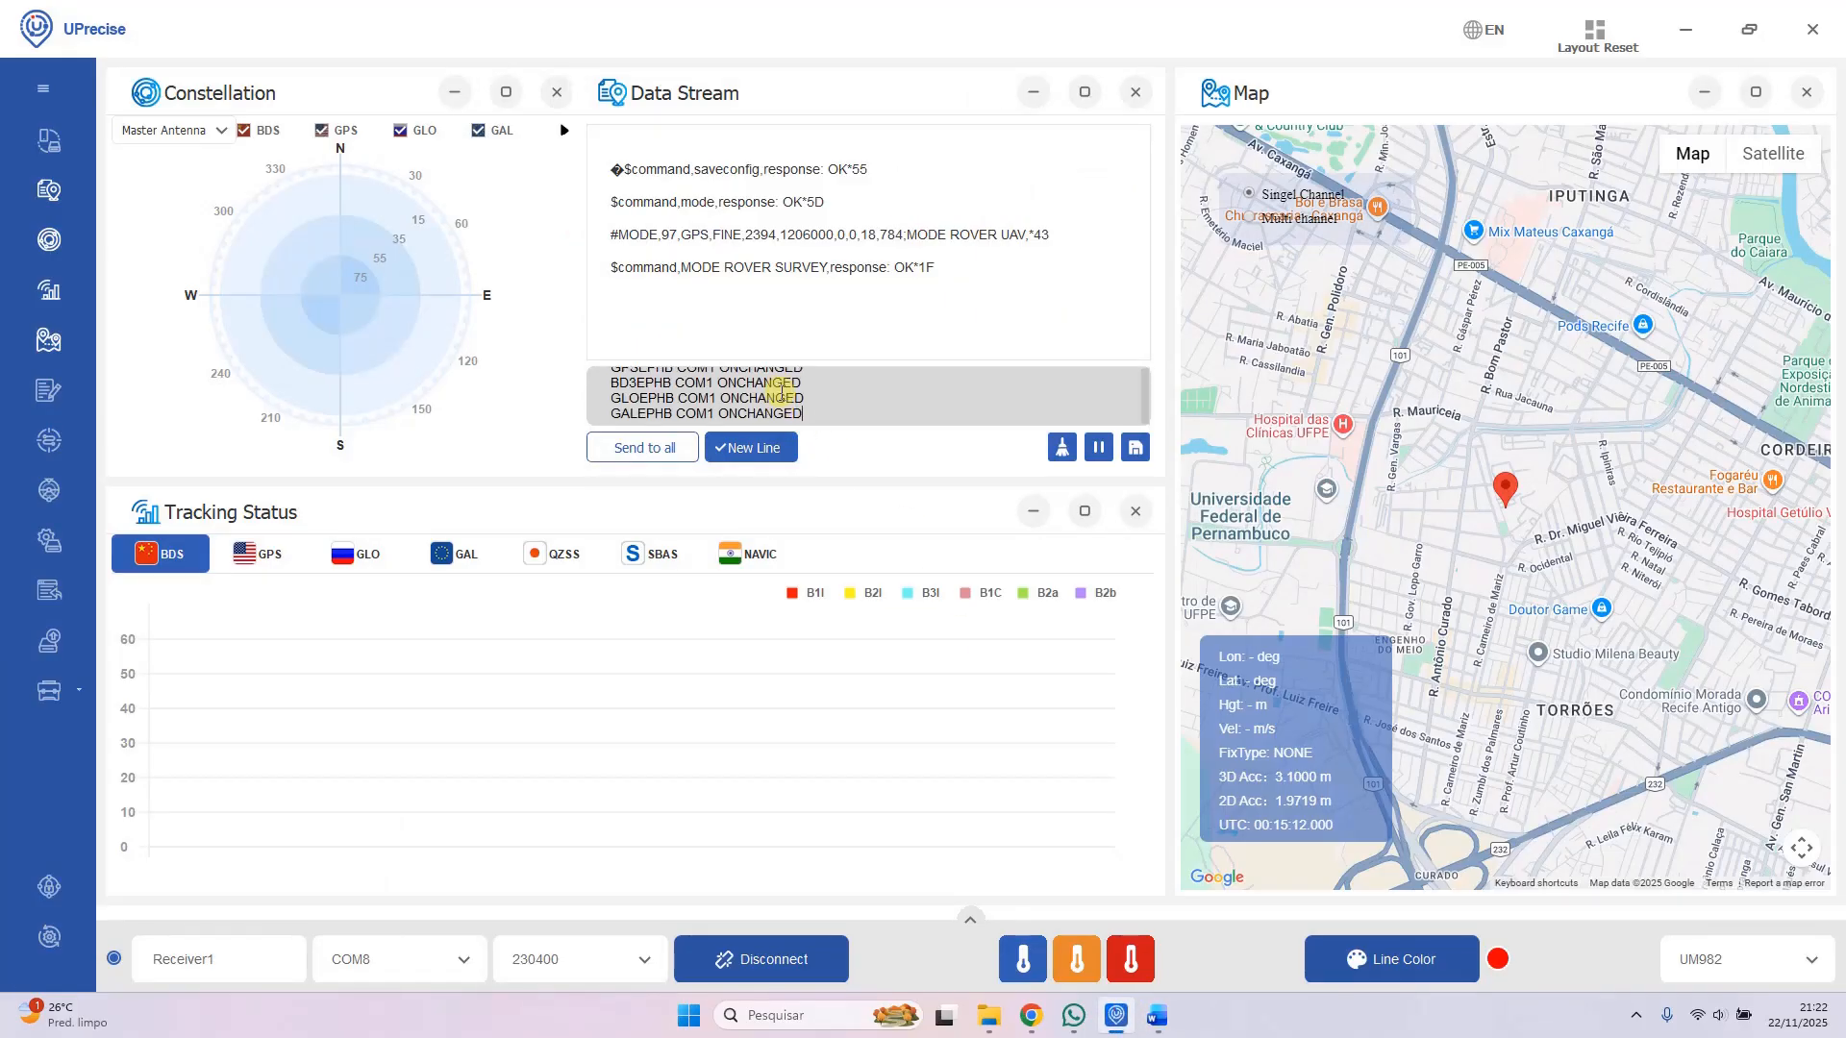
key("Return")
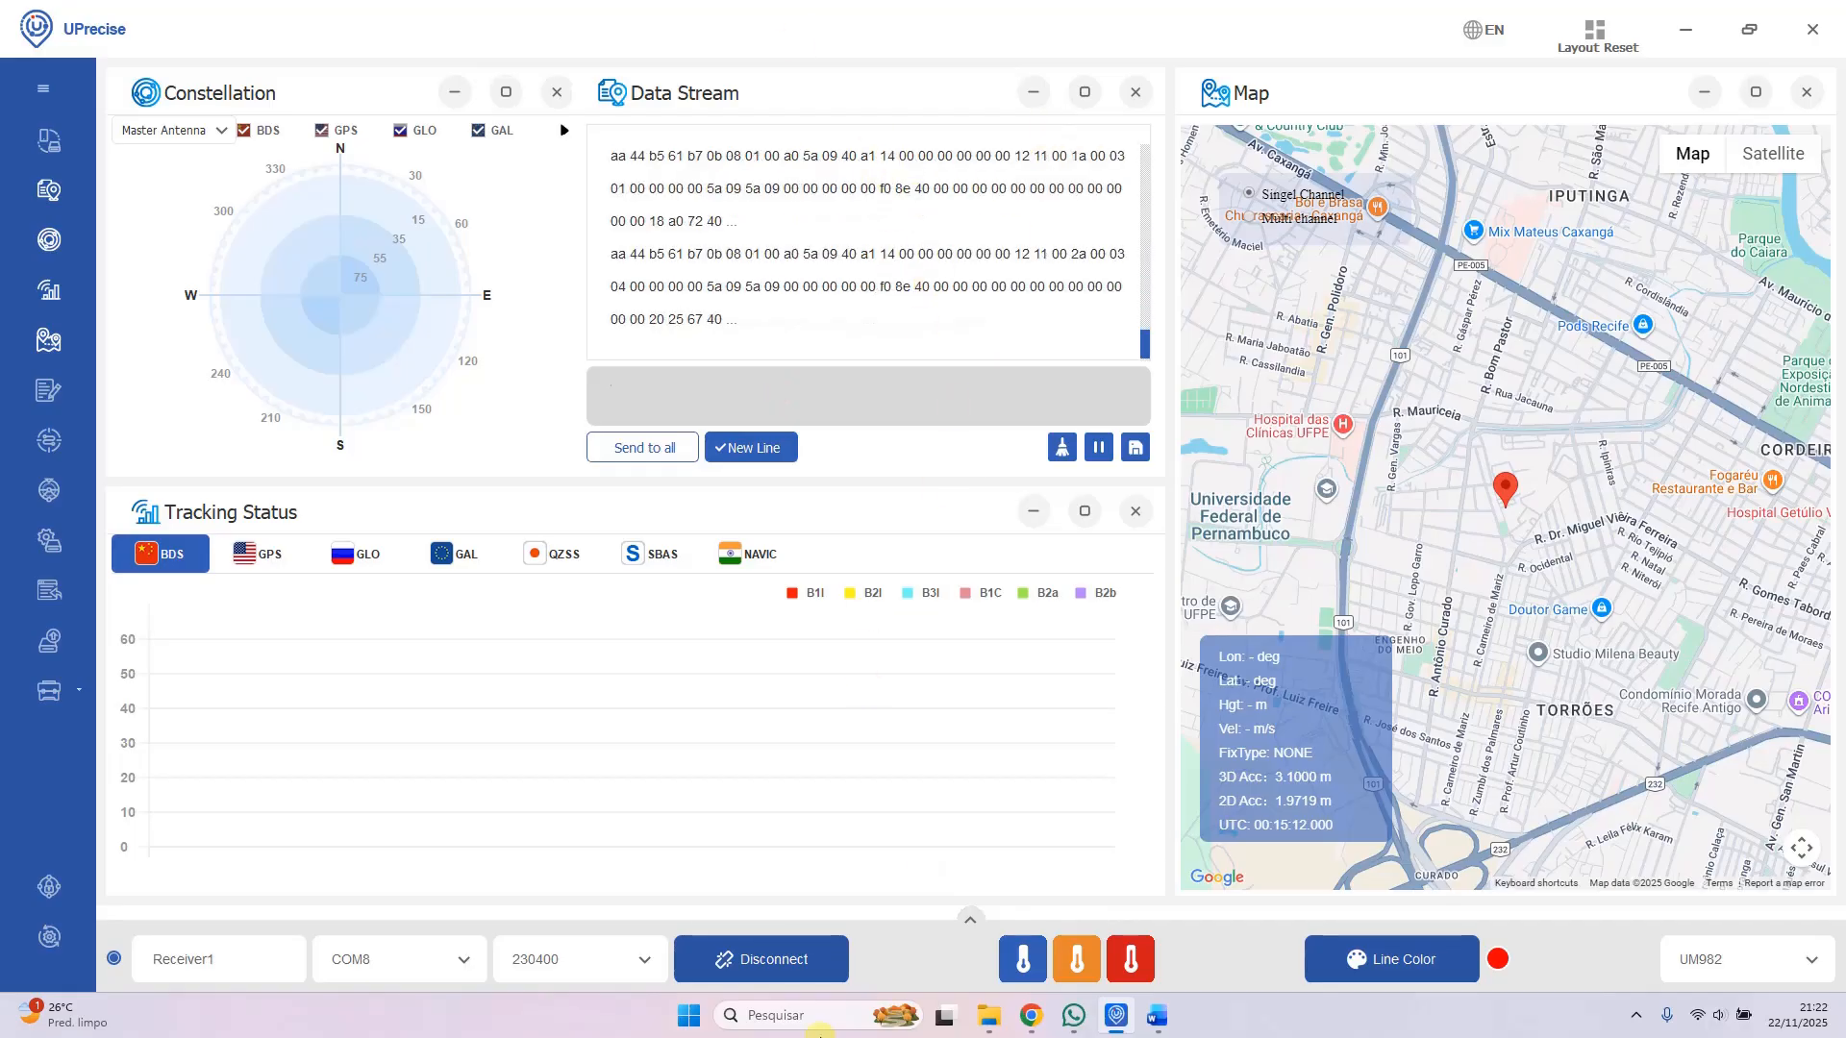
Step: Disconnect the receiver to check the ephemeris command responses in the data stream, and reconnect it on COM8
left_click(769, 961)
scroll(881, 327, "up", 3)
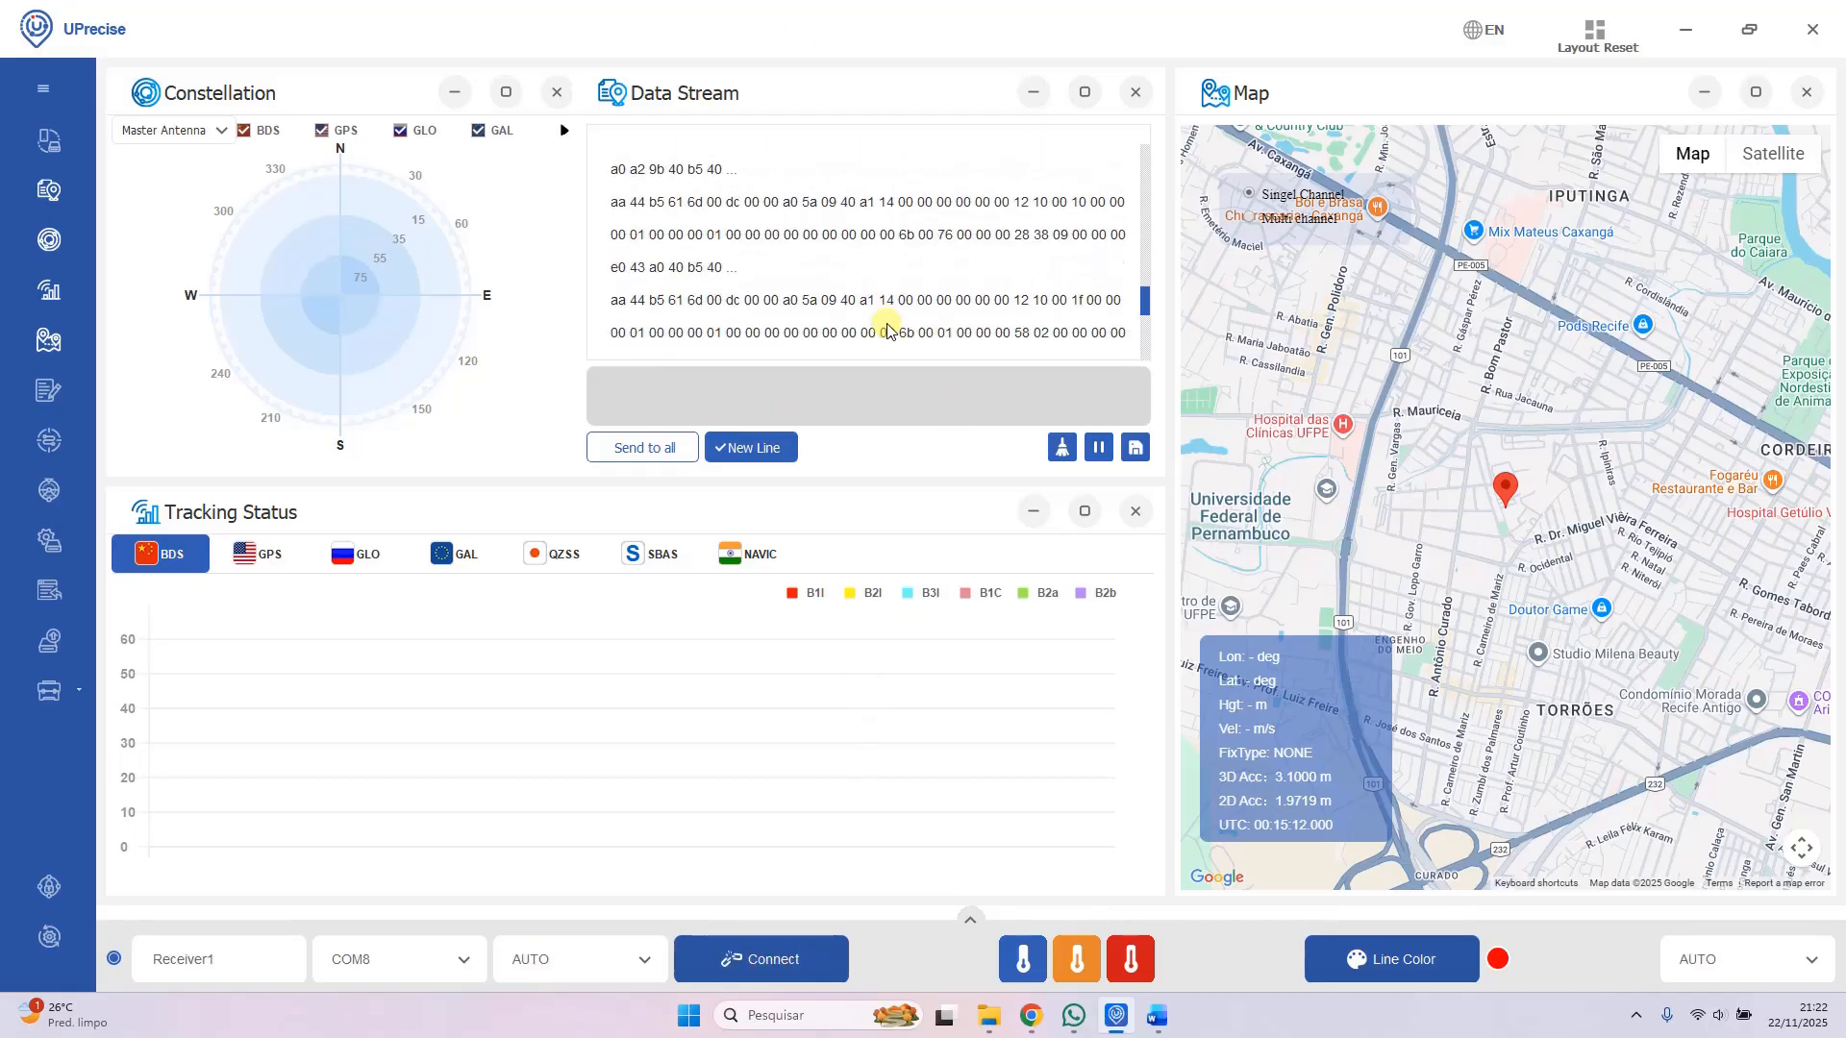
scroll(880, 242, "up", 3)
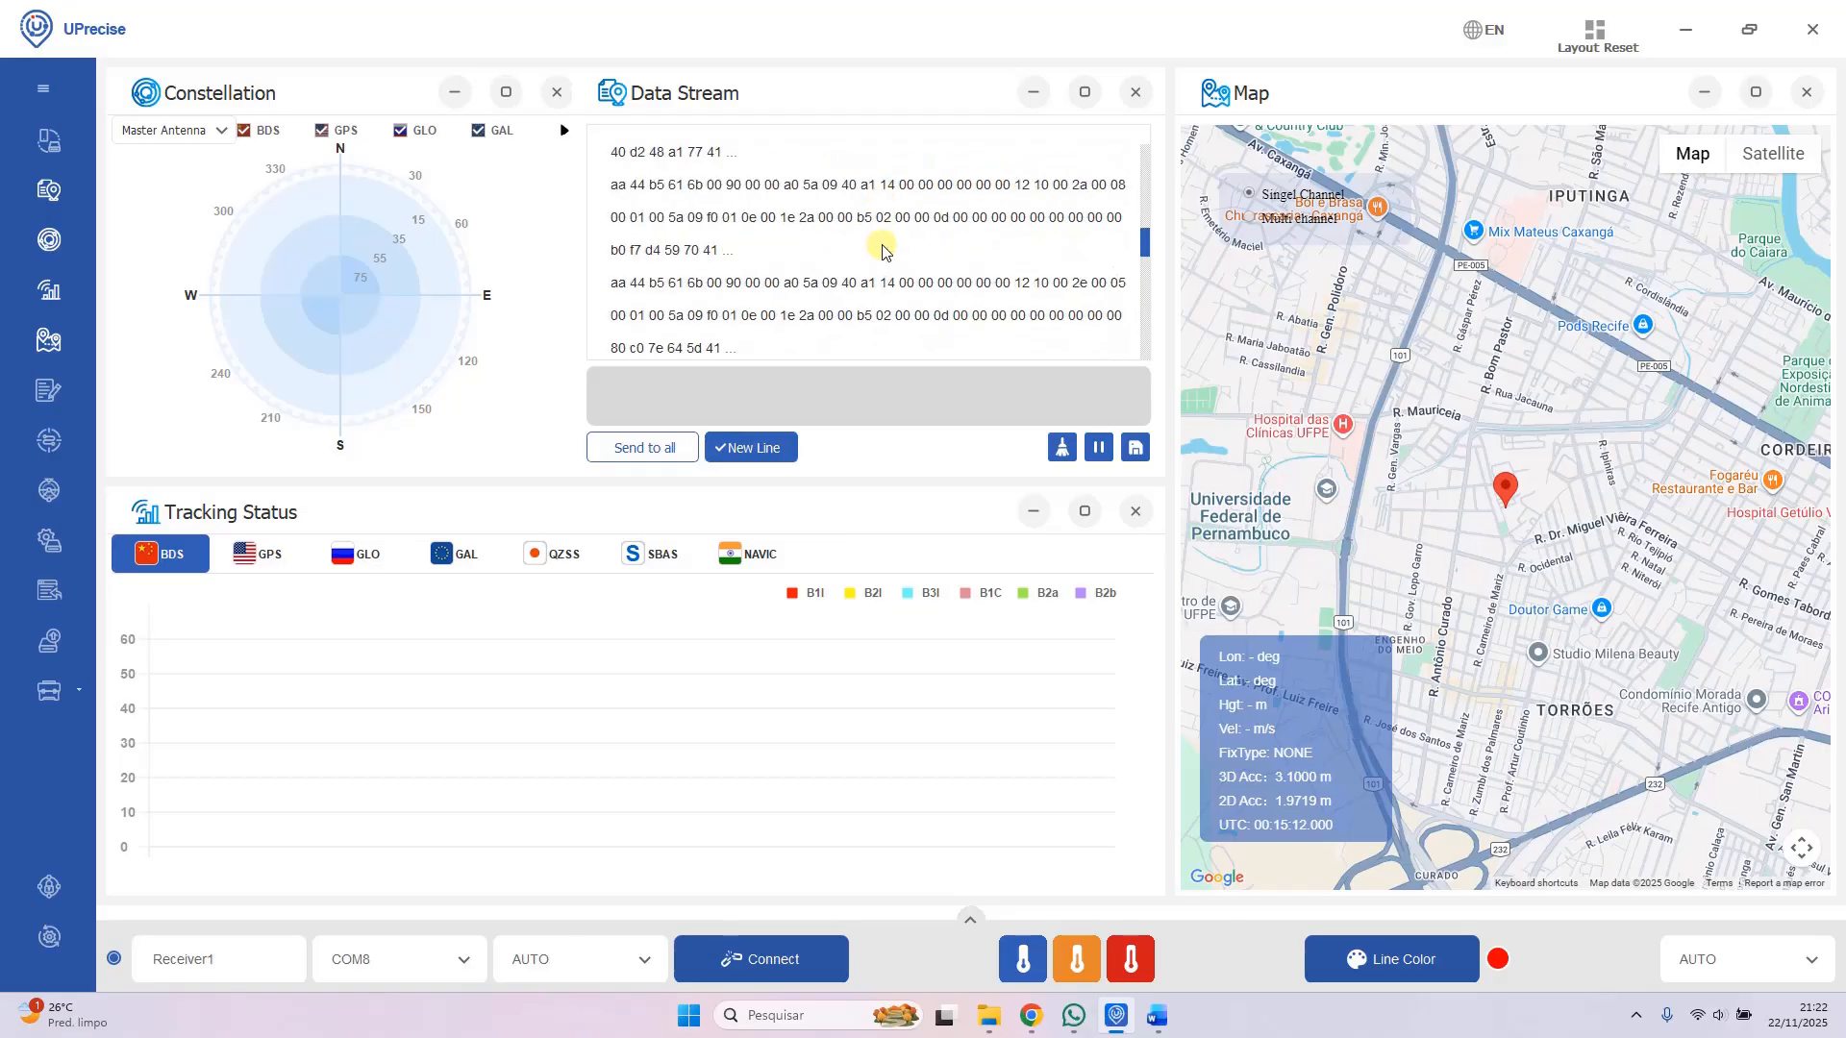
scroll(890, 257, "up", 5)
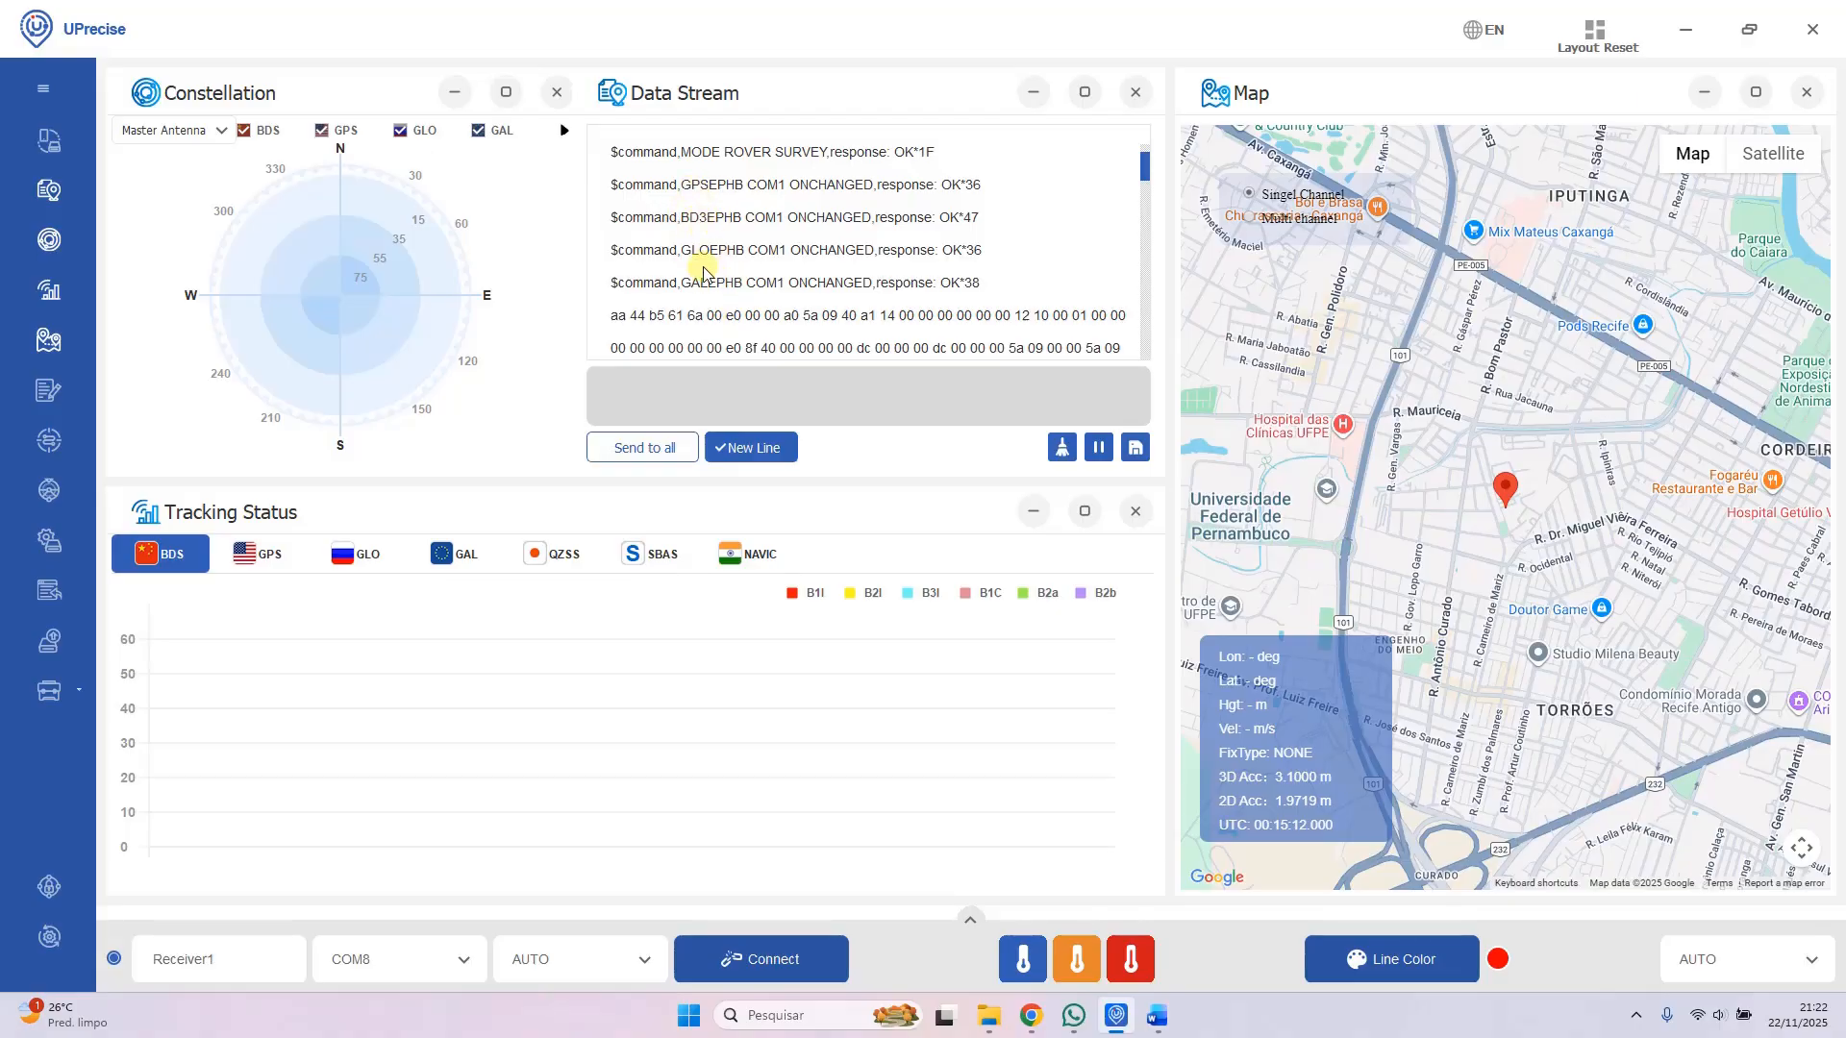
left_click(774, 952)
Step: Copy OBSVMB COM1 5 from the Word document's COM1 Coletar list and send it to the receiver in UPrecise
left_click(1155, 1020)
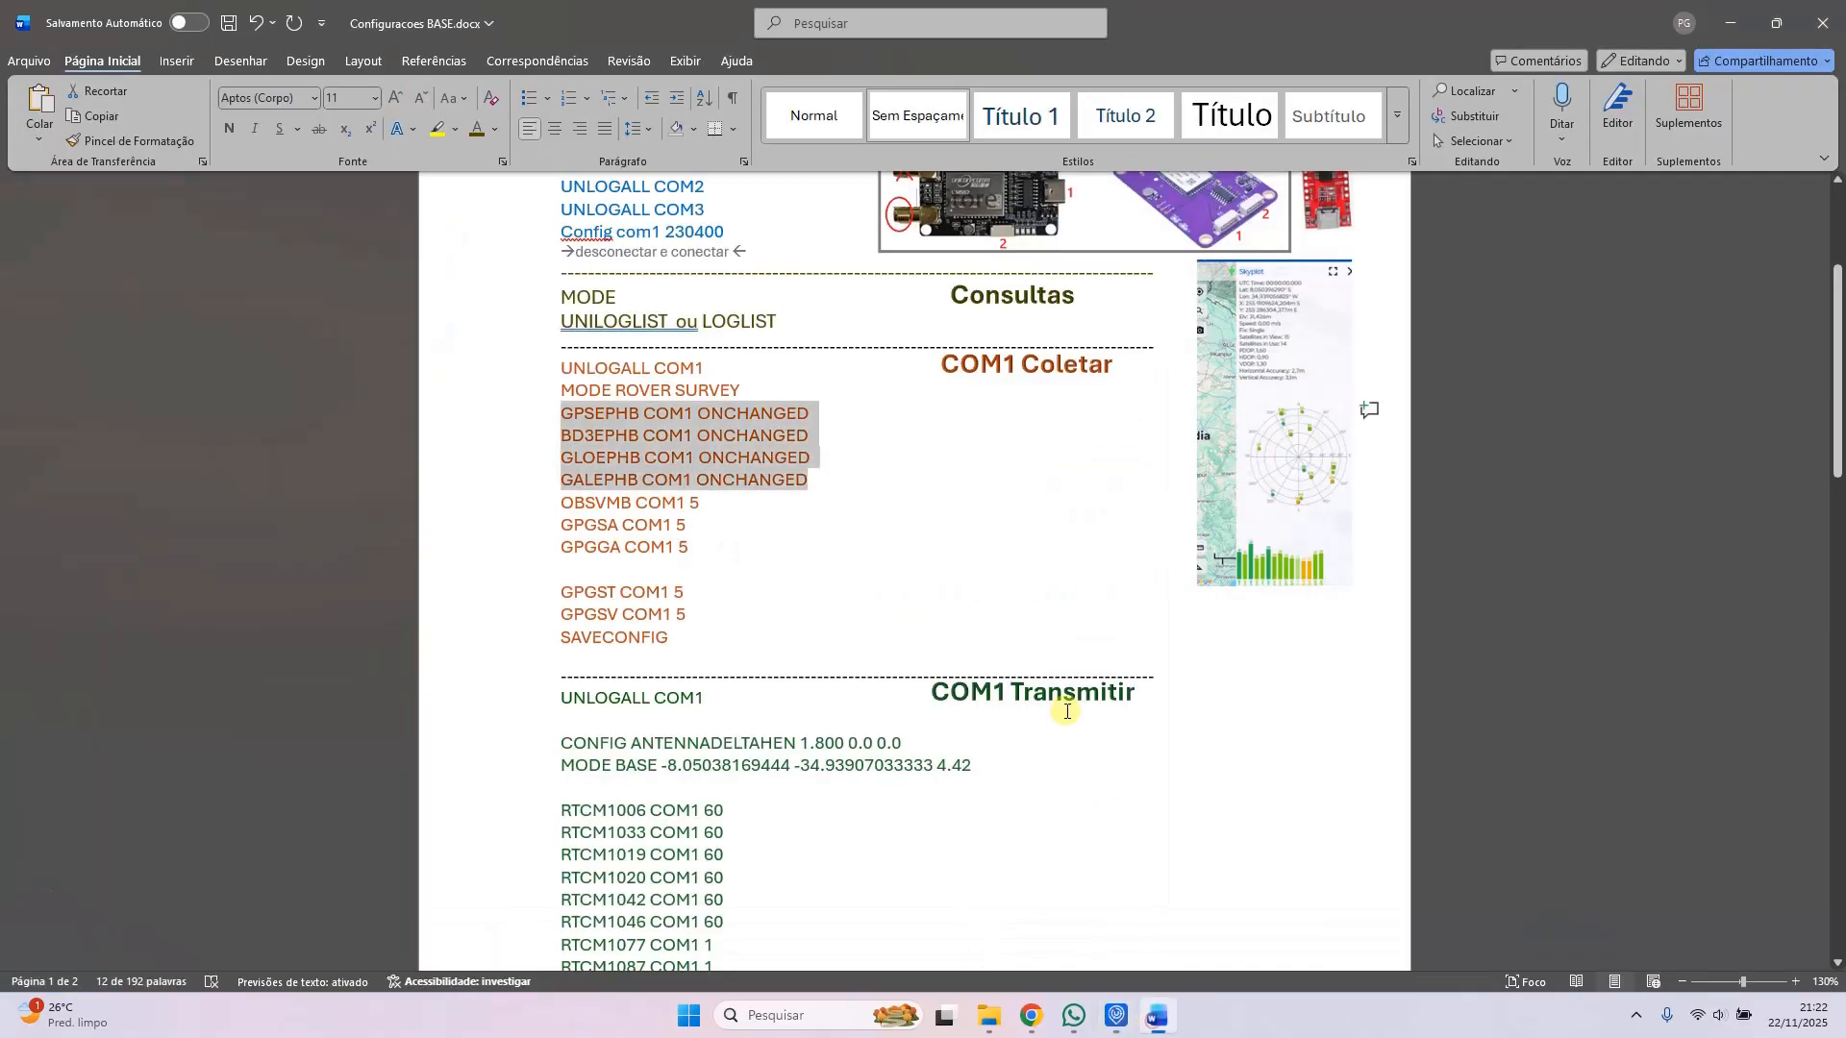
left_click(563, 504)
left_click_drag(629, 508, 700, 502)
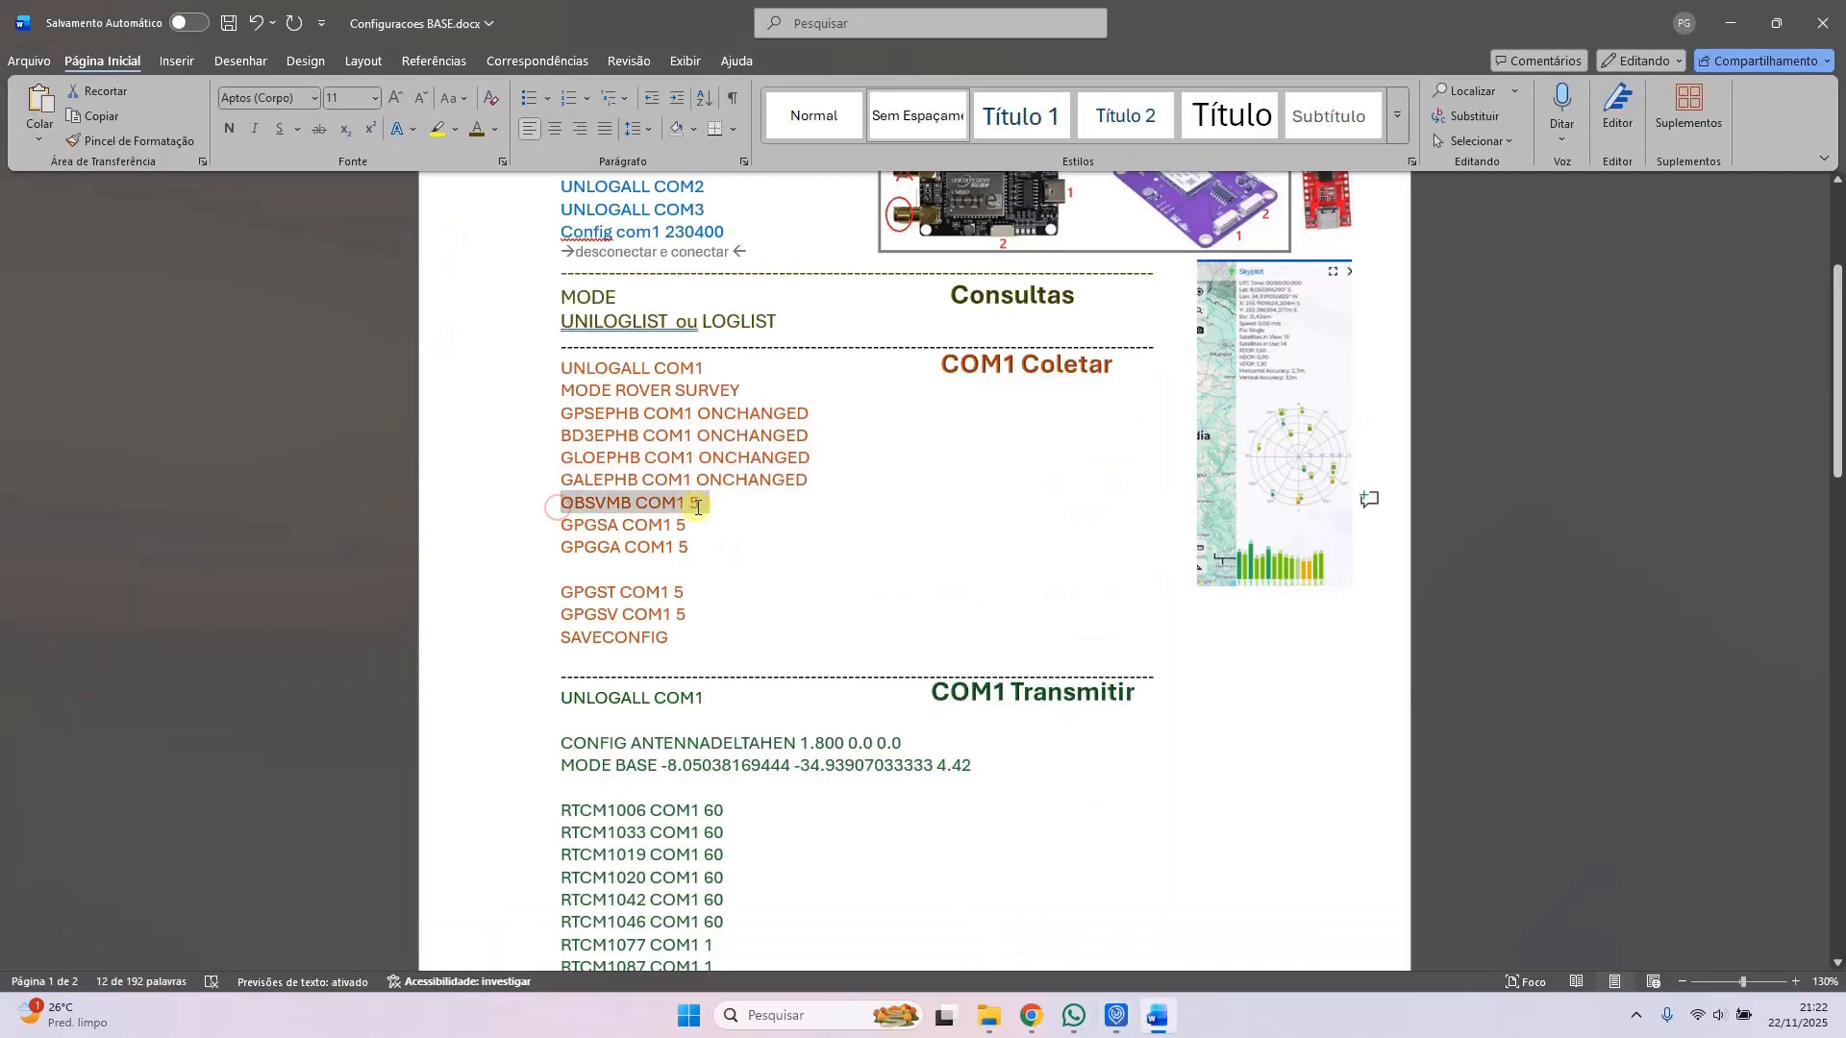
right_click(623, 506)
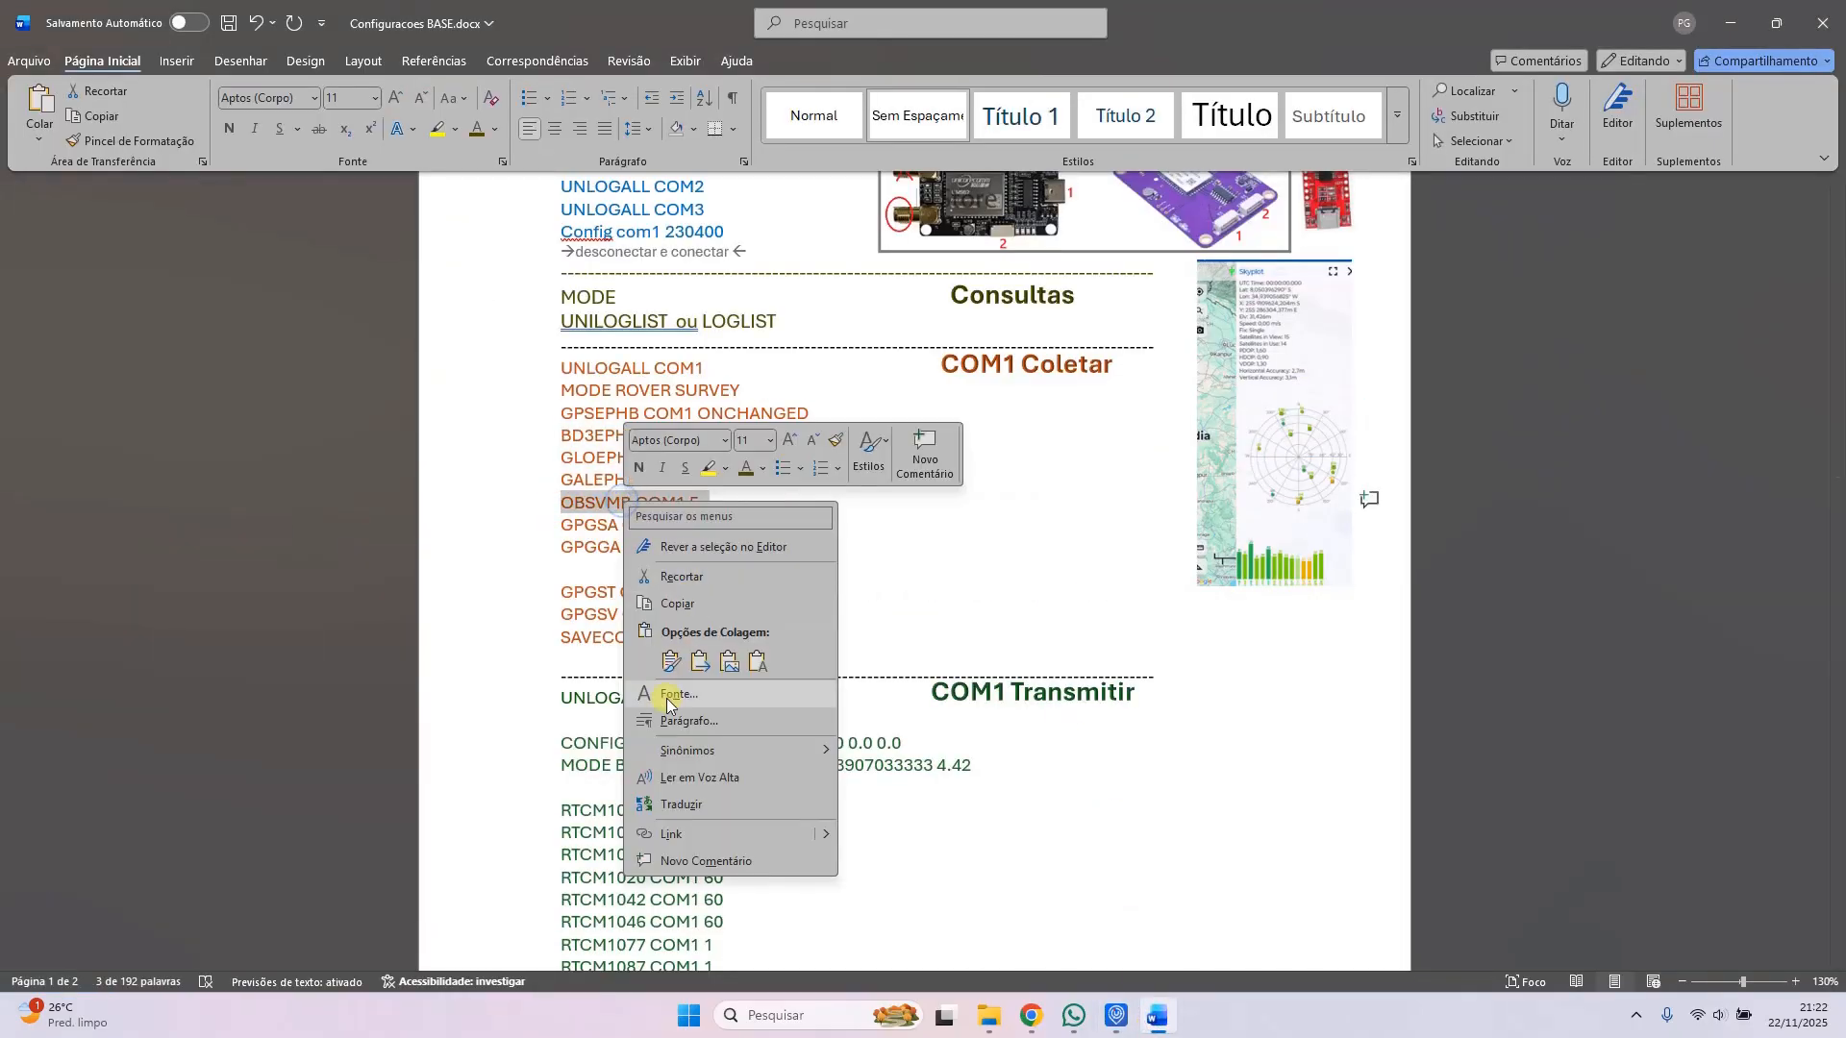
left_click(699, 604)
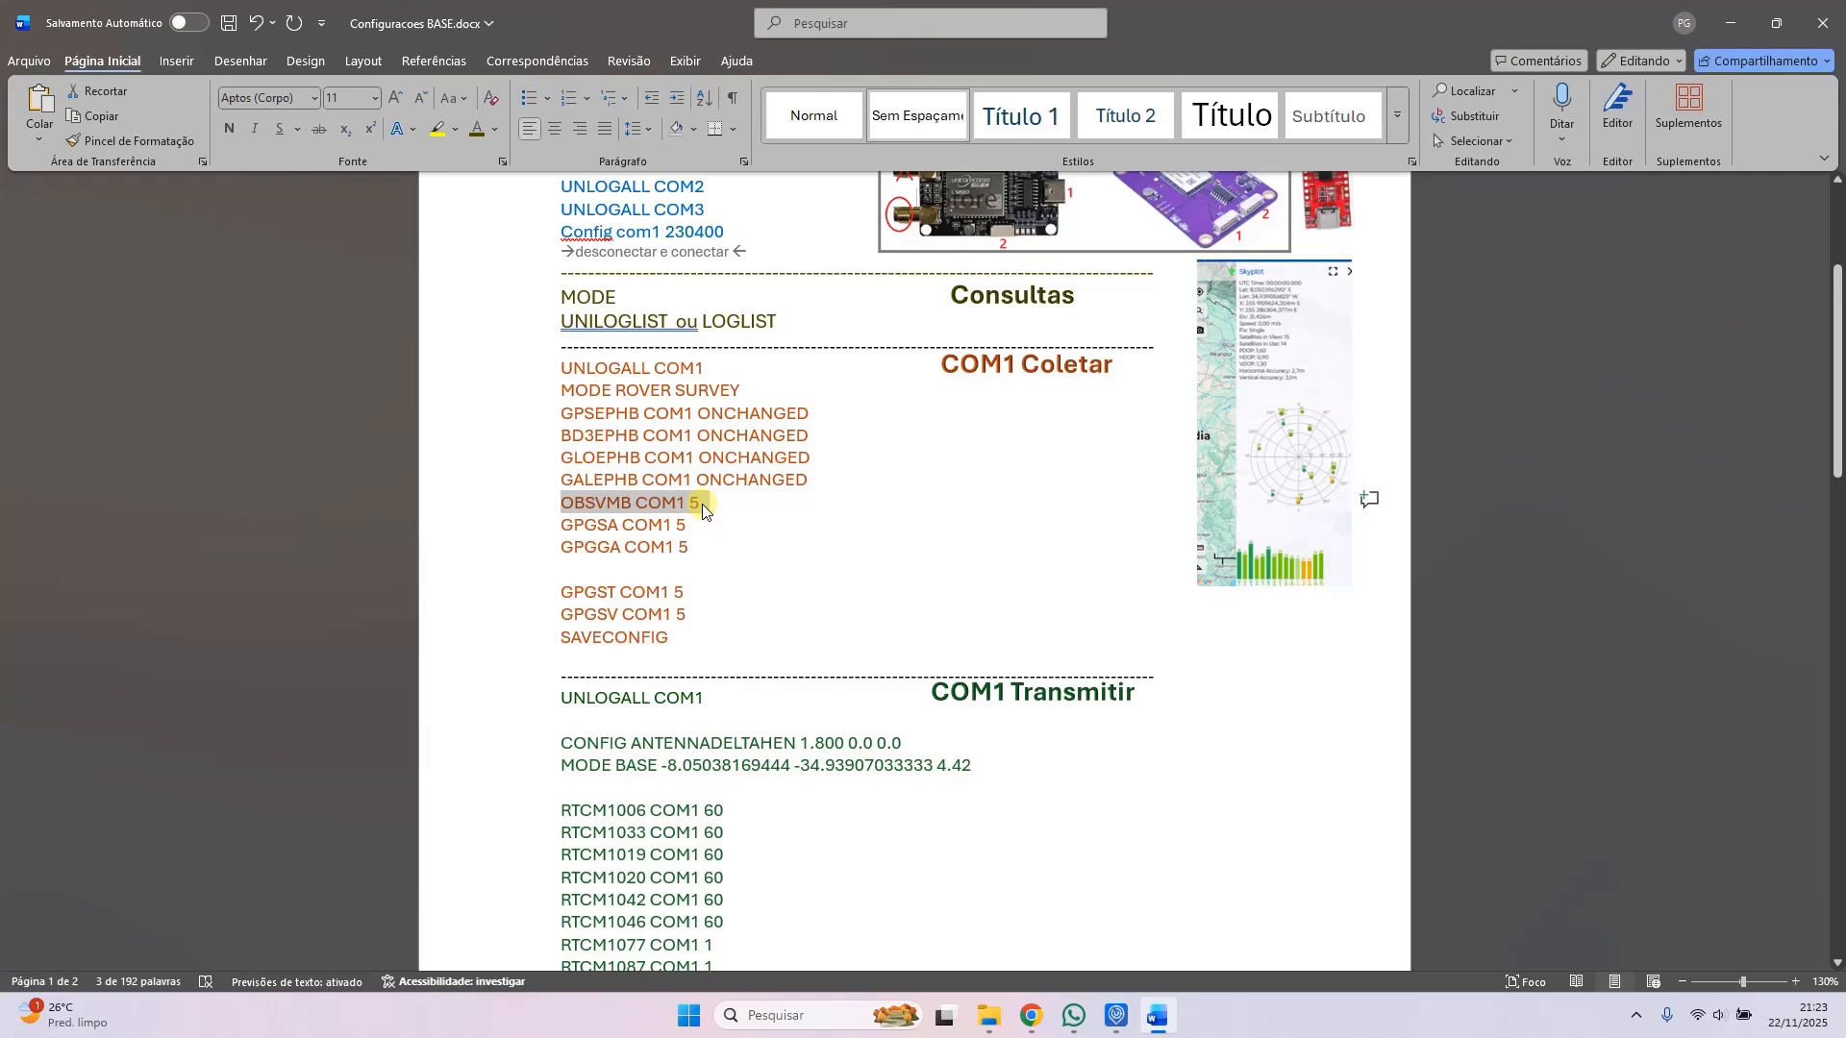
right_click(644, 501)
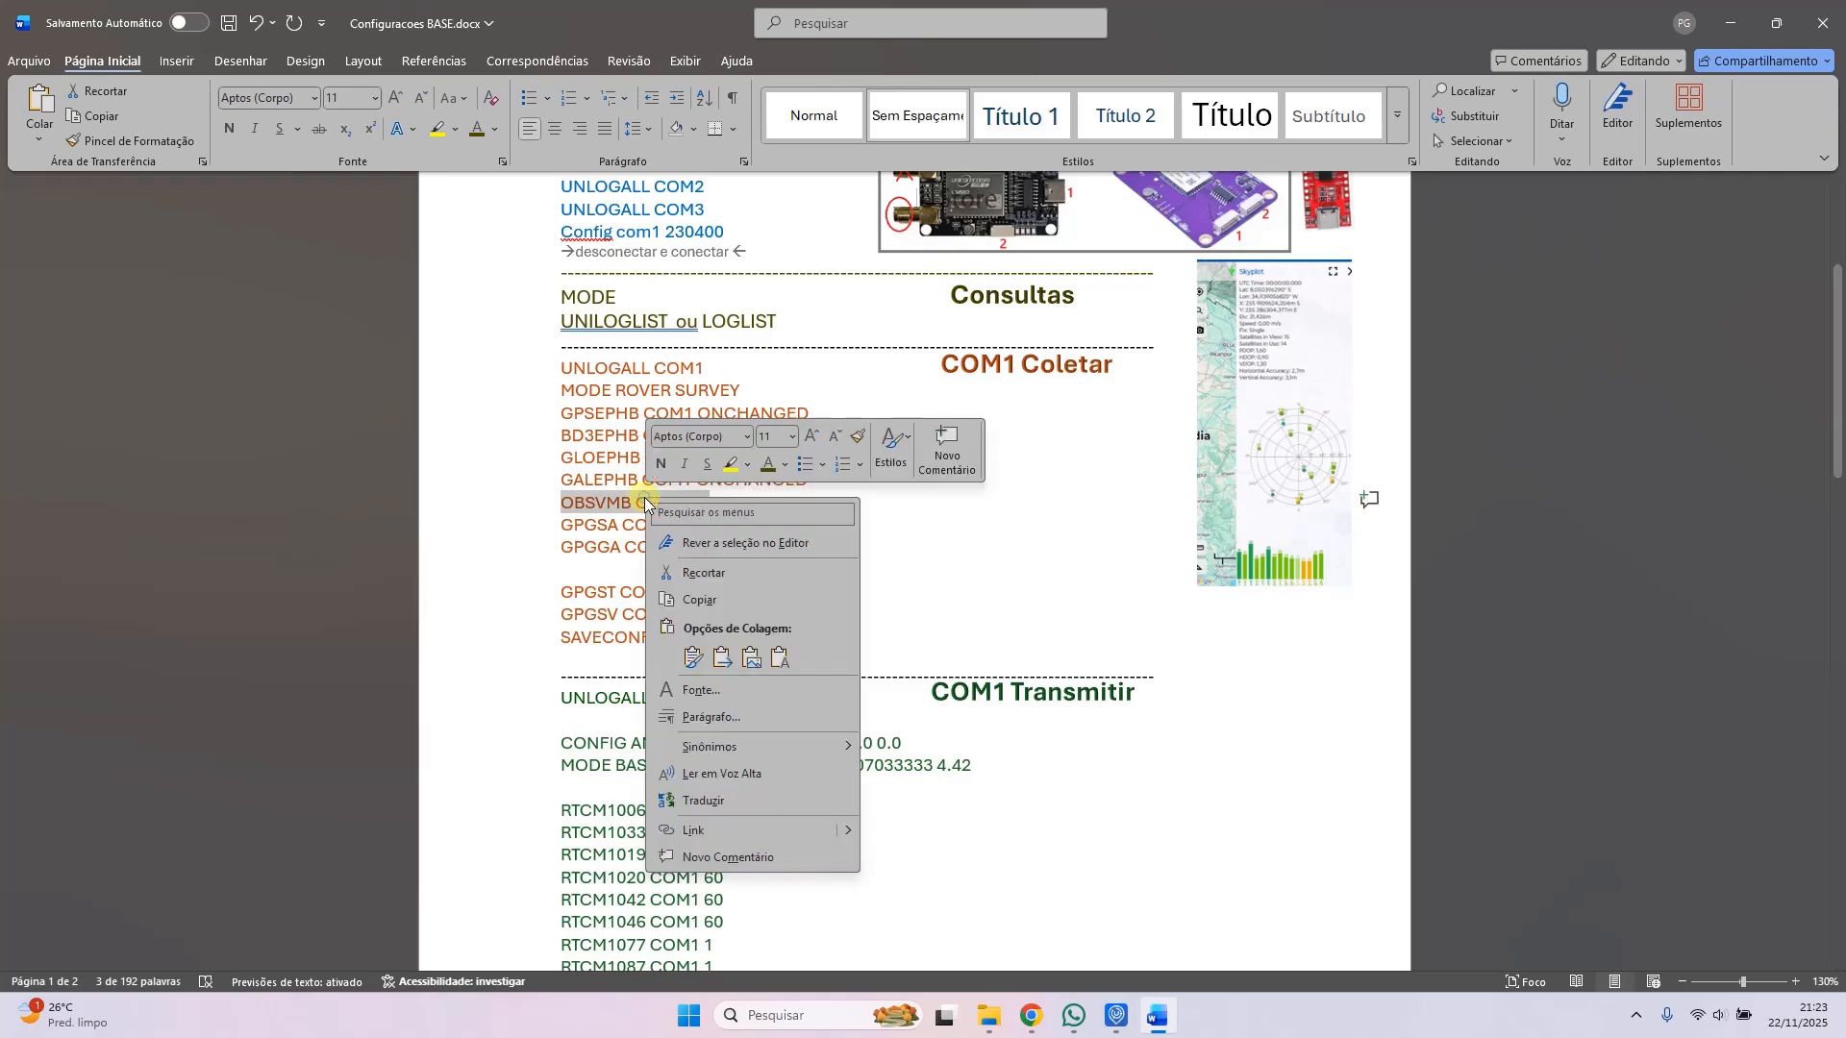
left_click(729, 602)
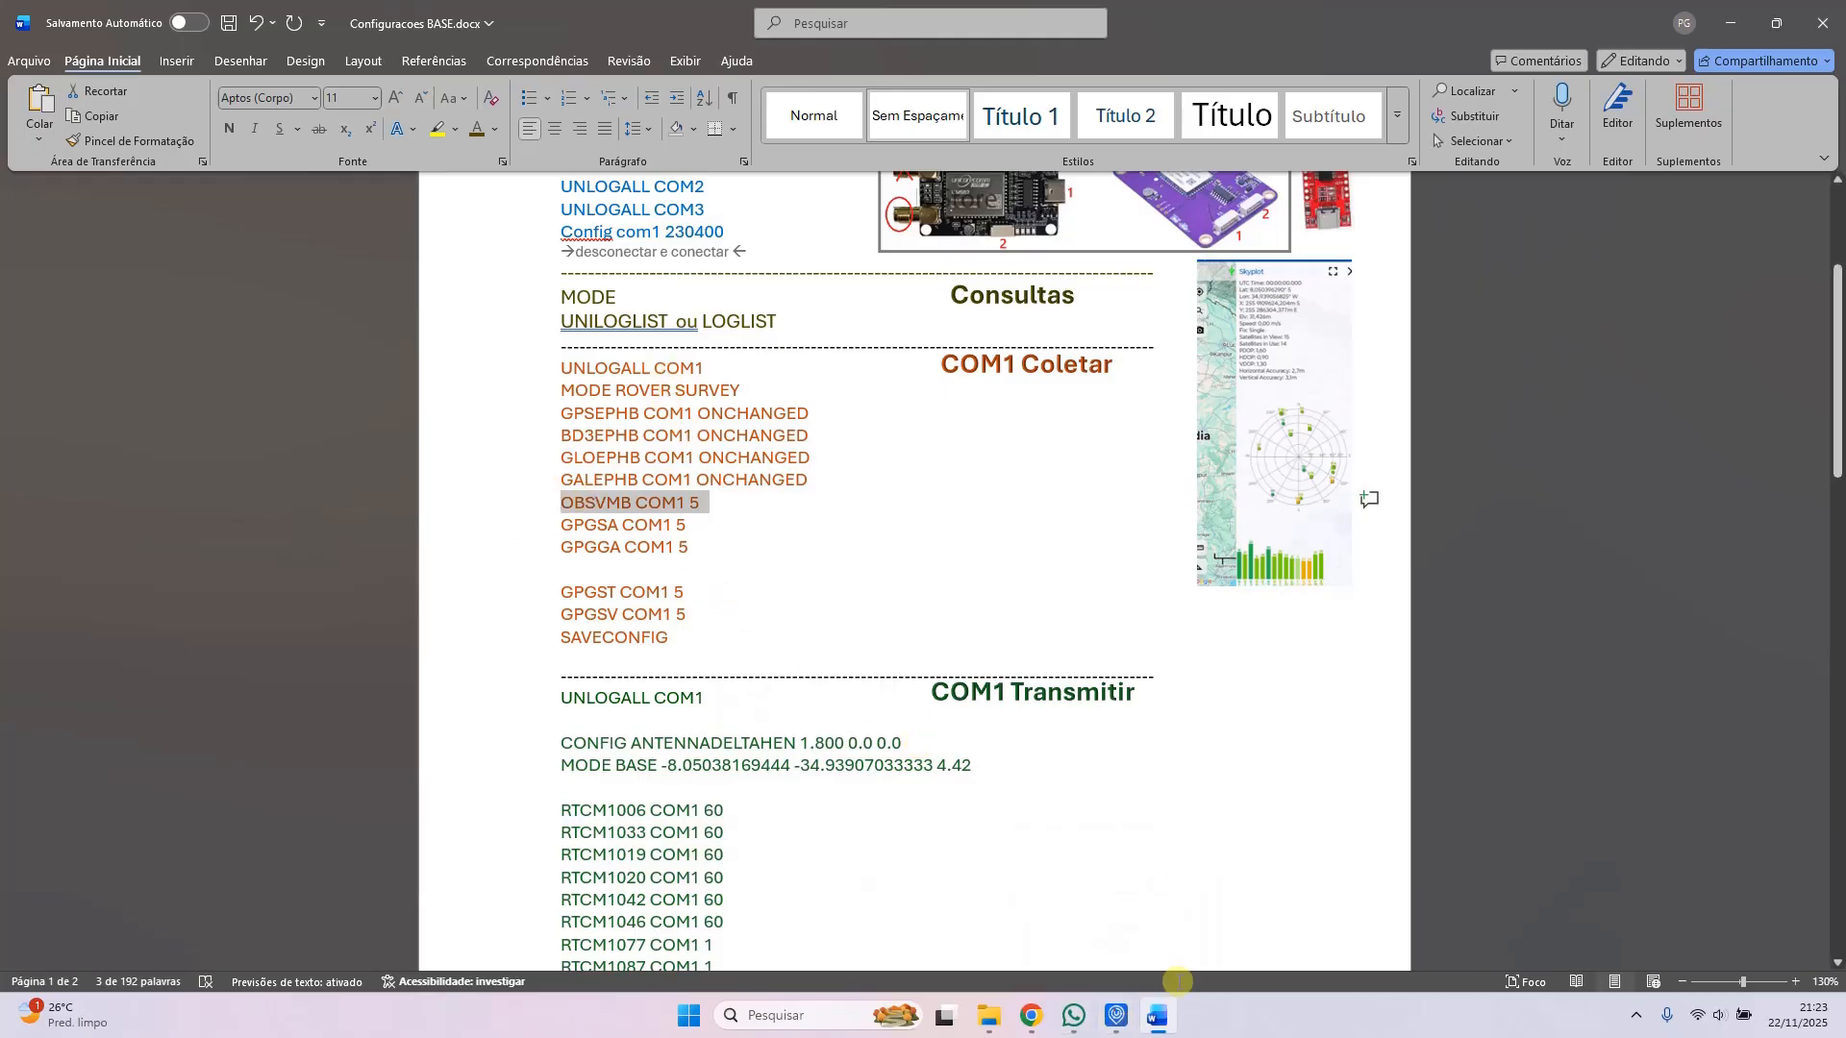
left_click(1119, 1019)
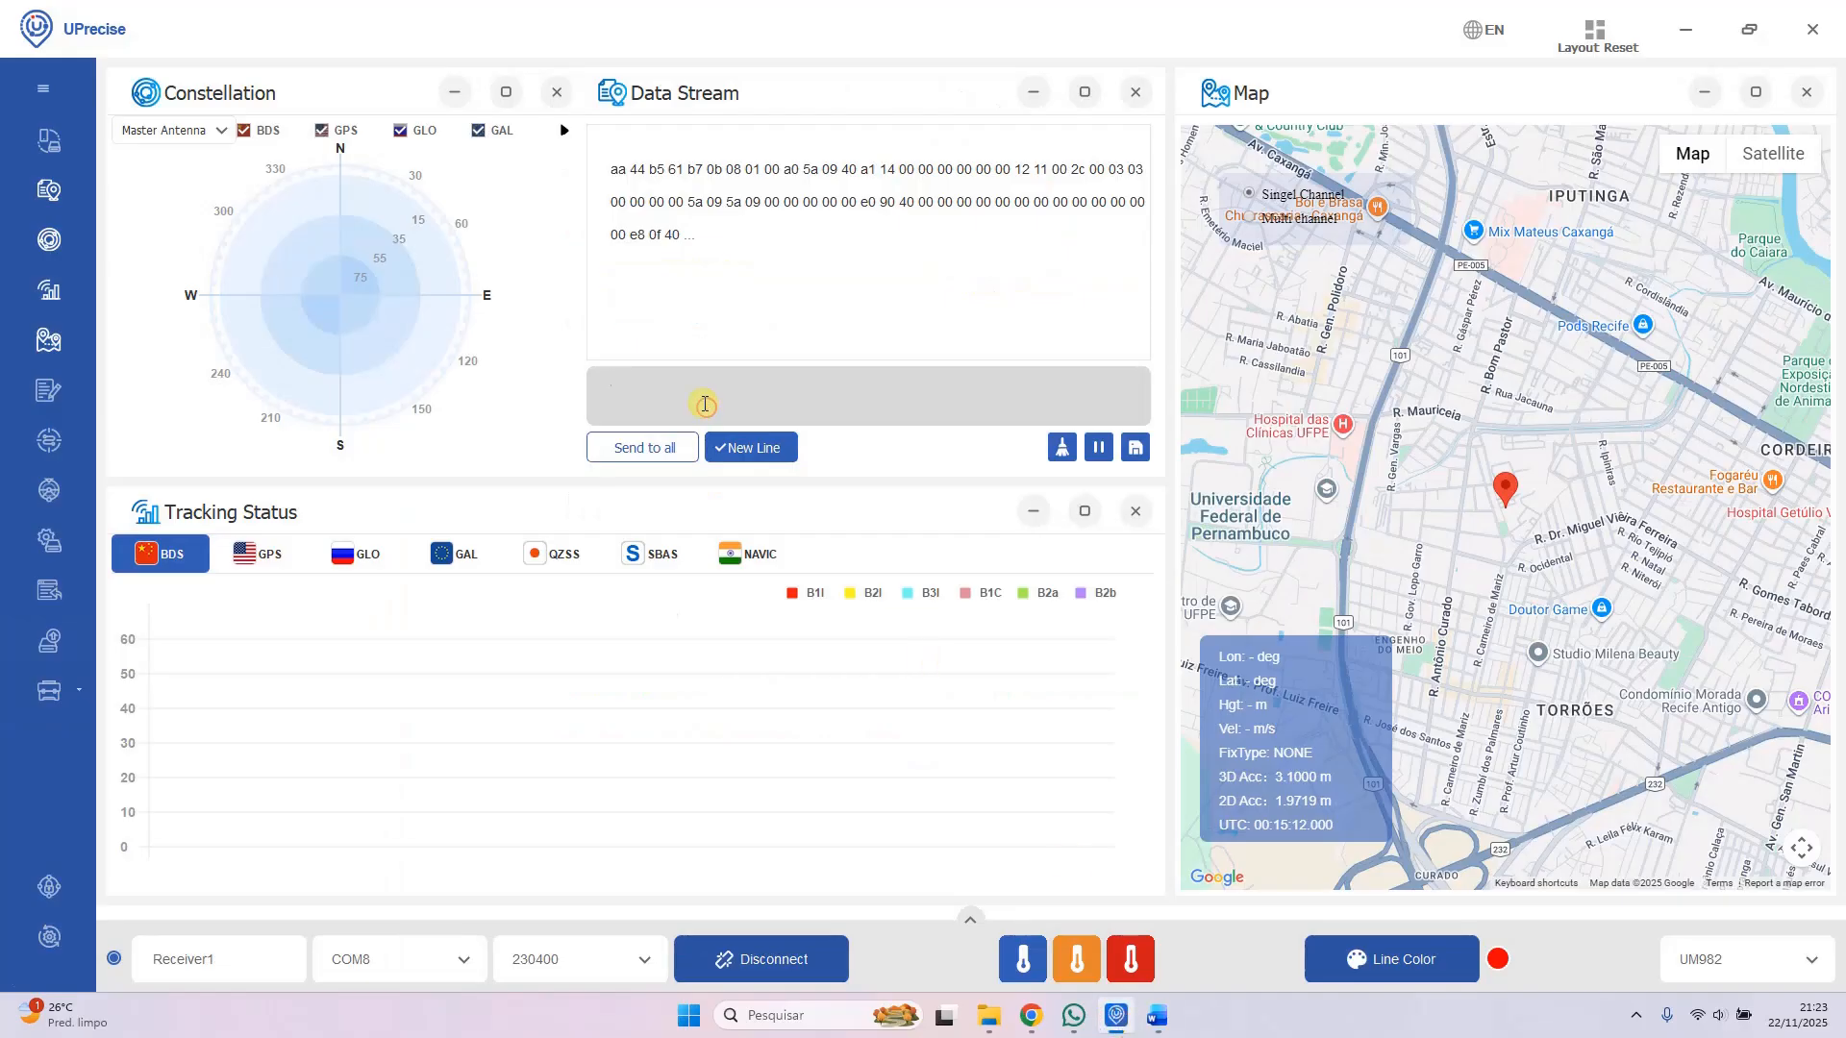
key("ctrl+v")
key("Return")
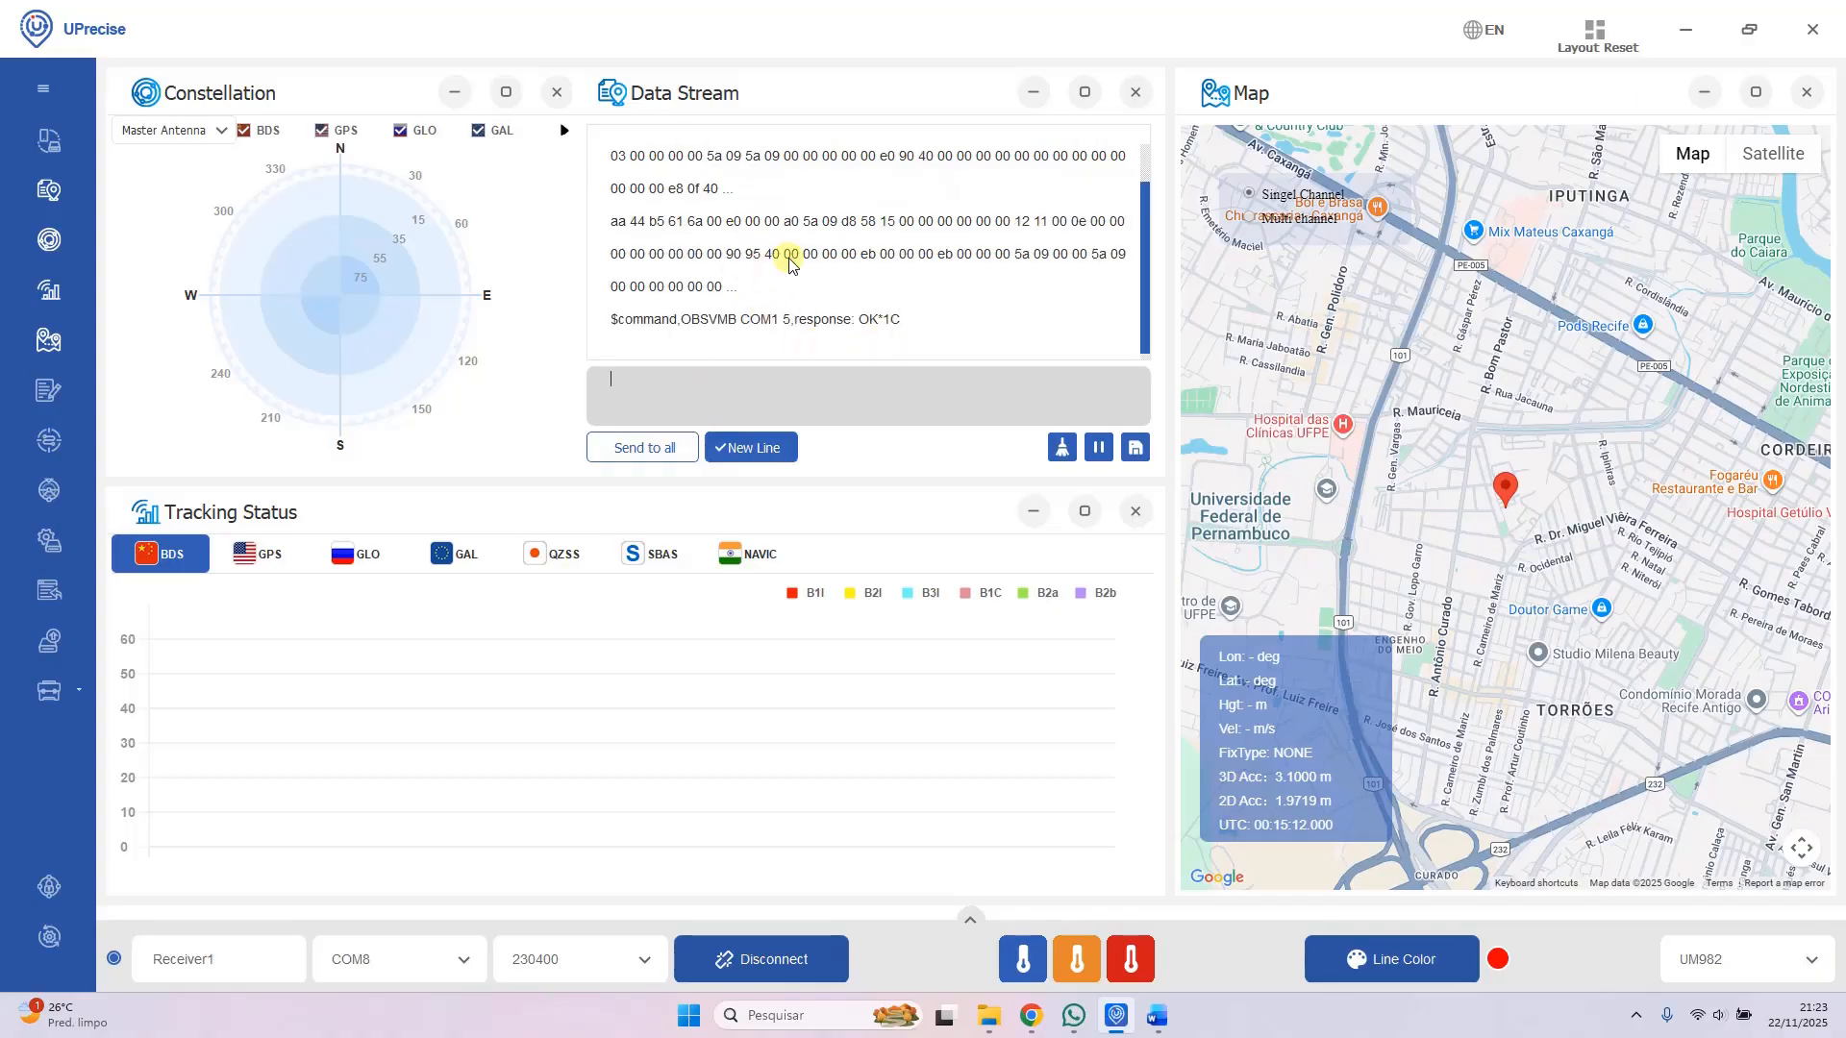
Step: Switch to the Word document and delete the blank line between GPGGA COM1 5 and GPGST COM1 5 under COM1 Coletar
left_click(1162, 1019)
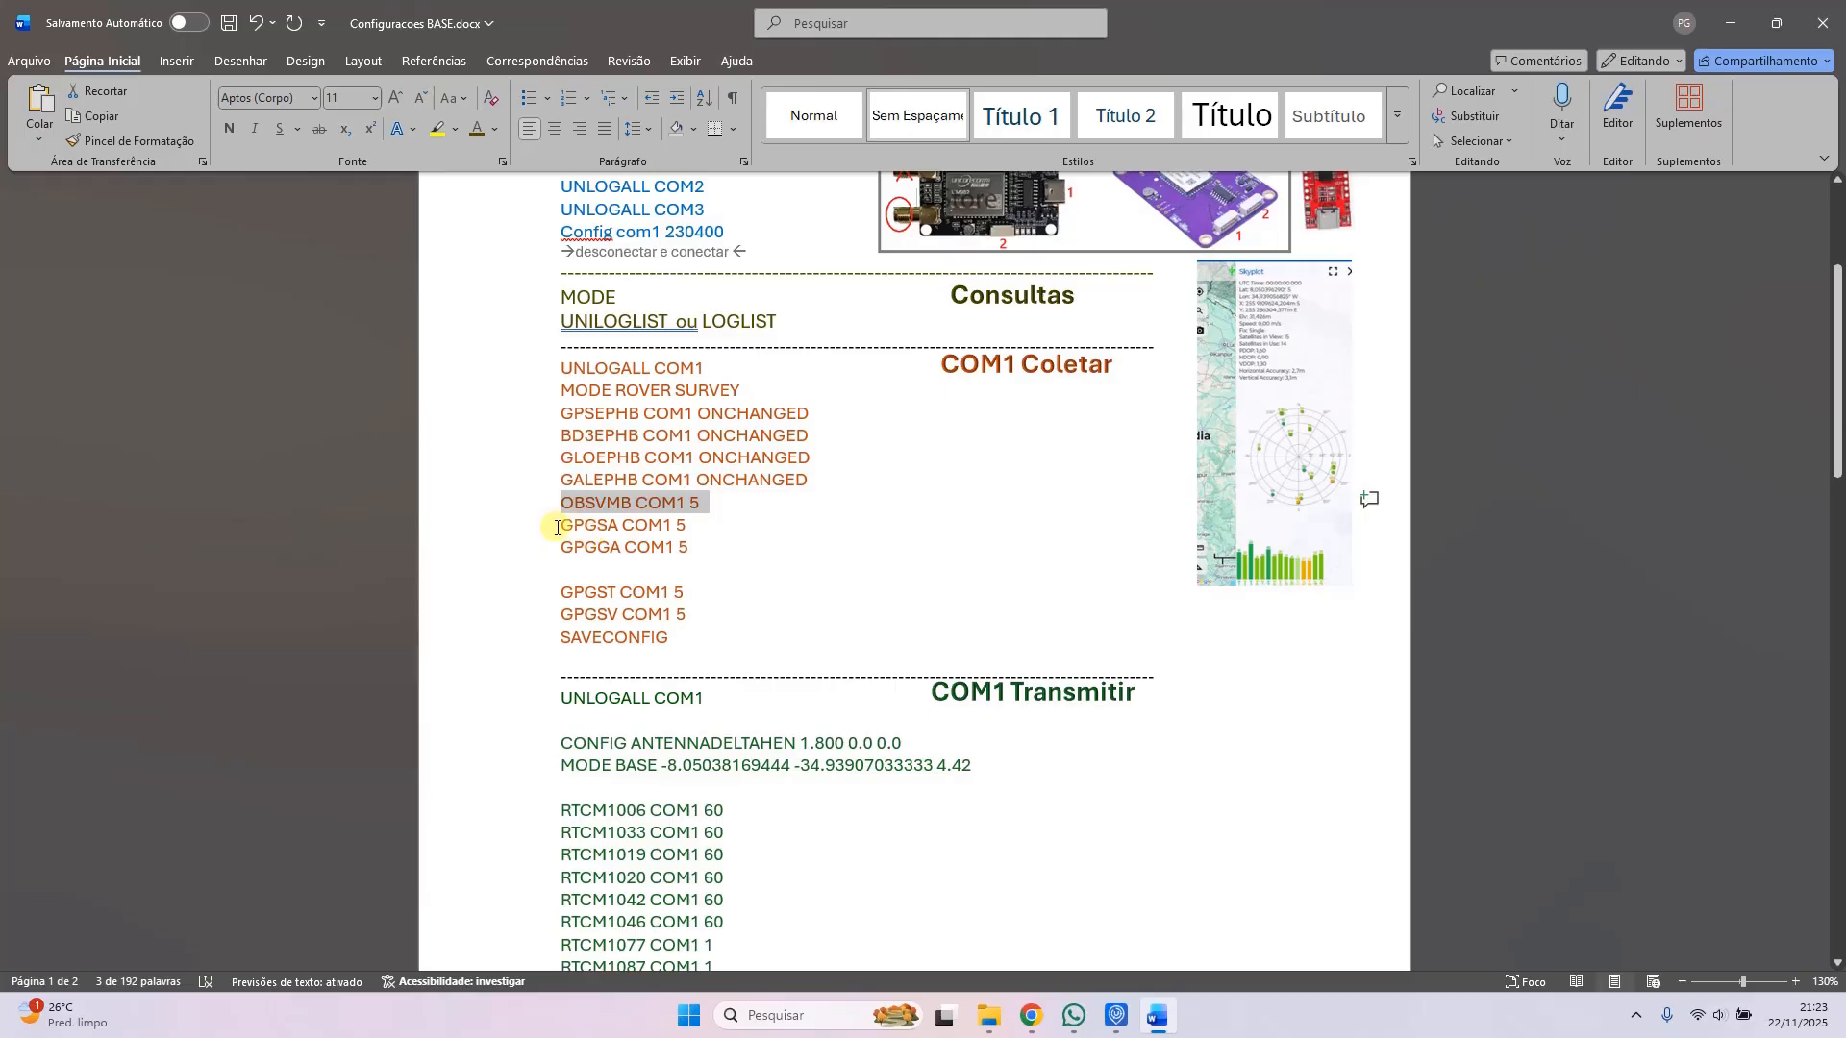
left_click(679, 573)
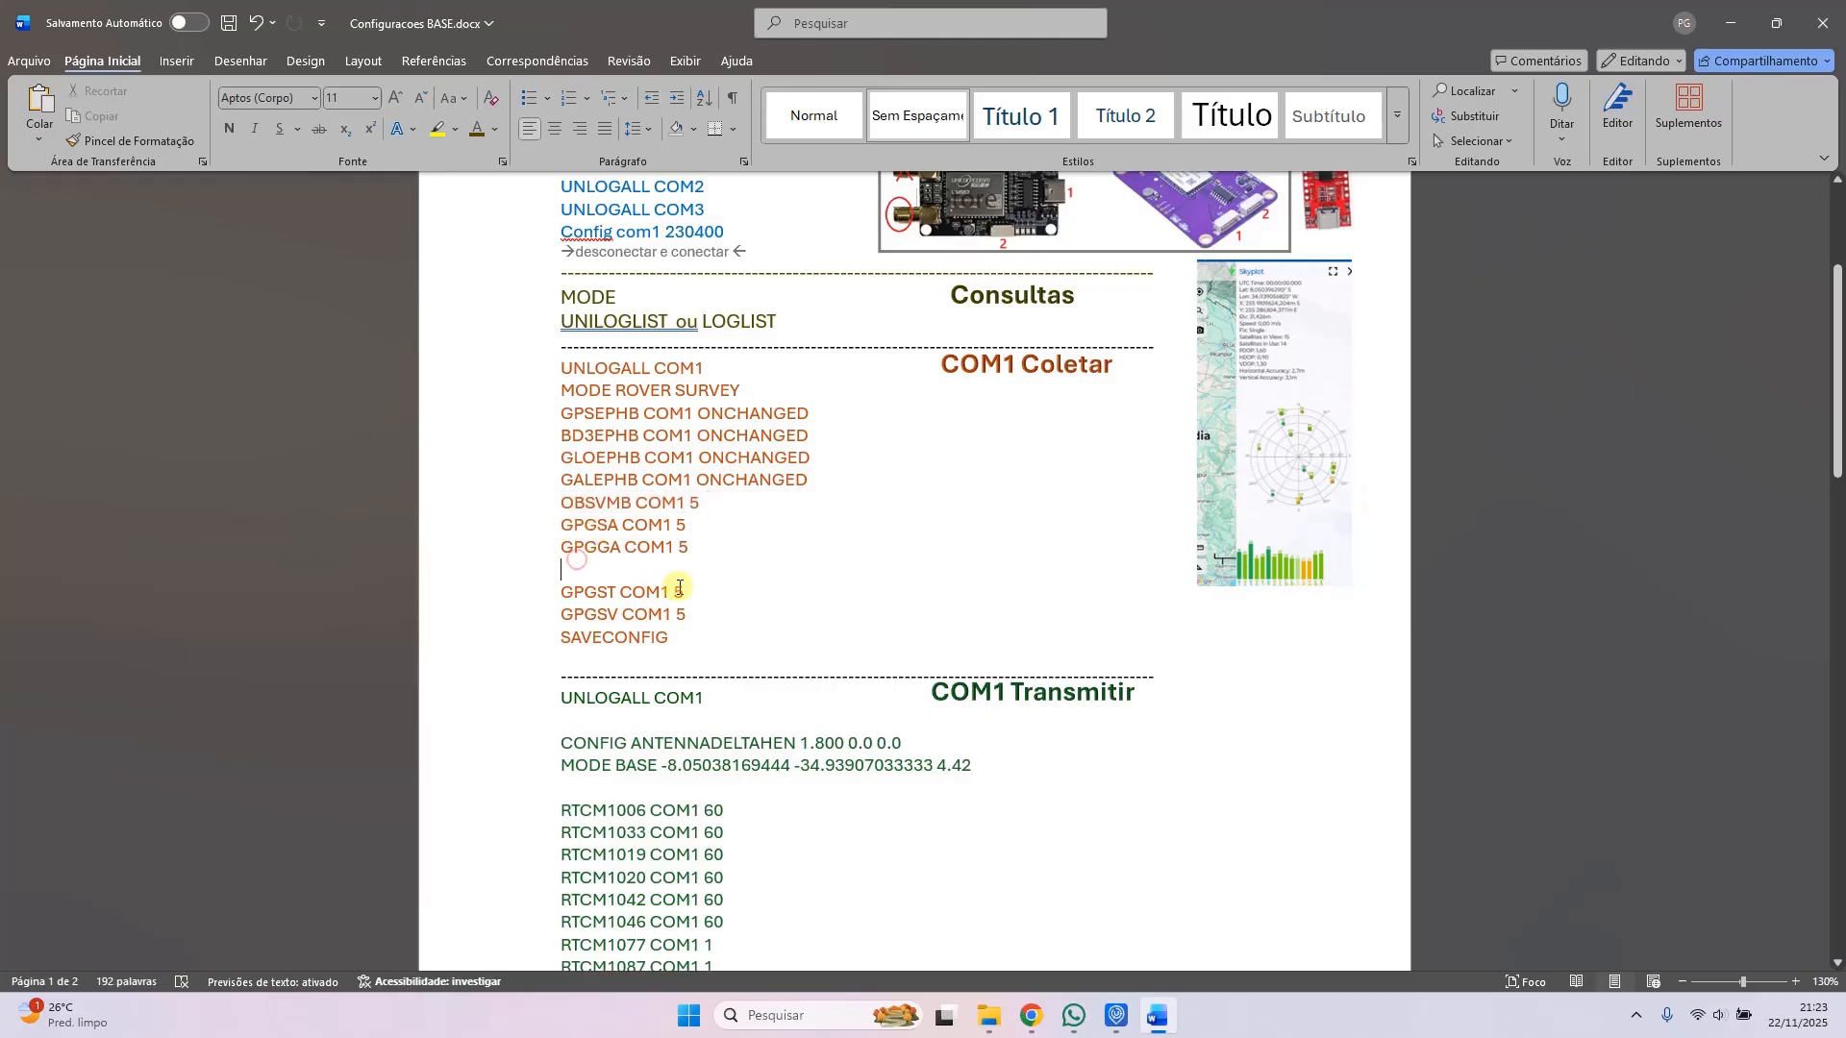
key("BackSpace")
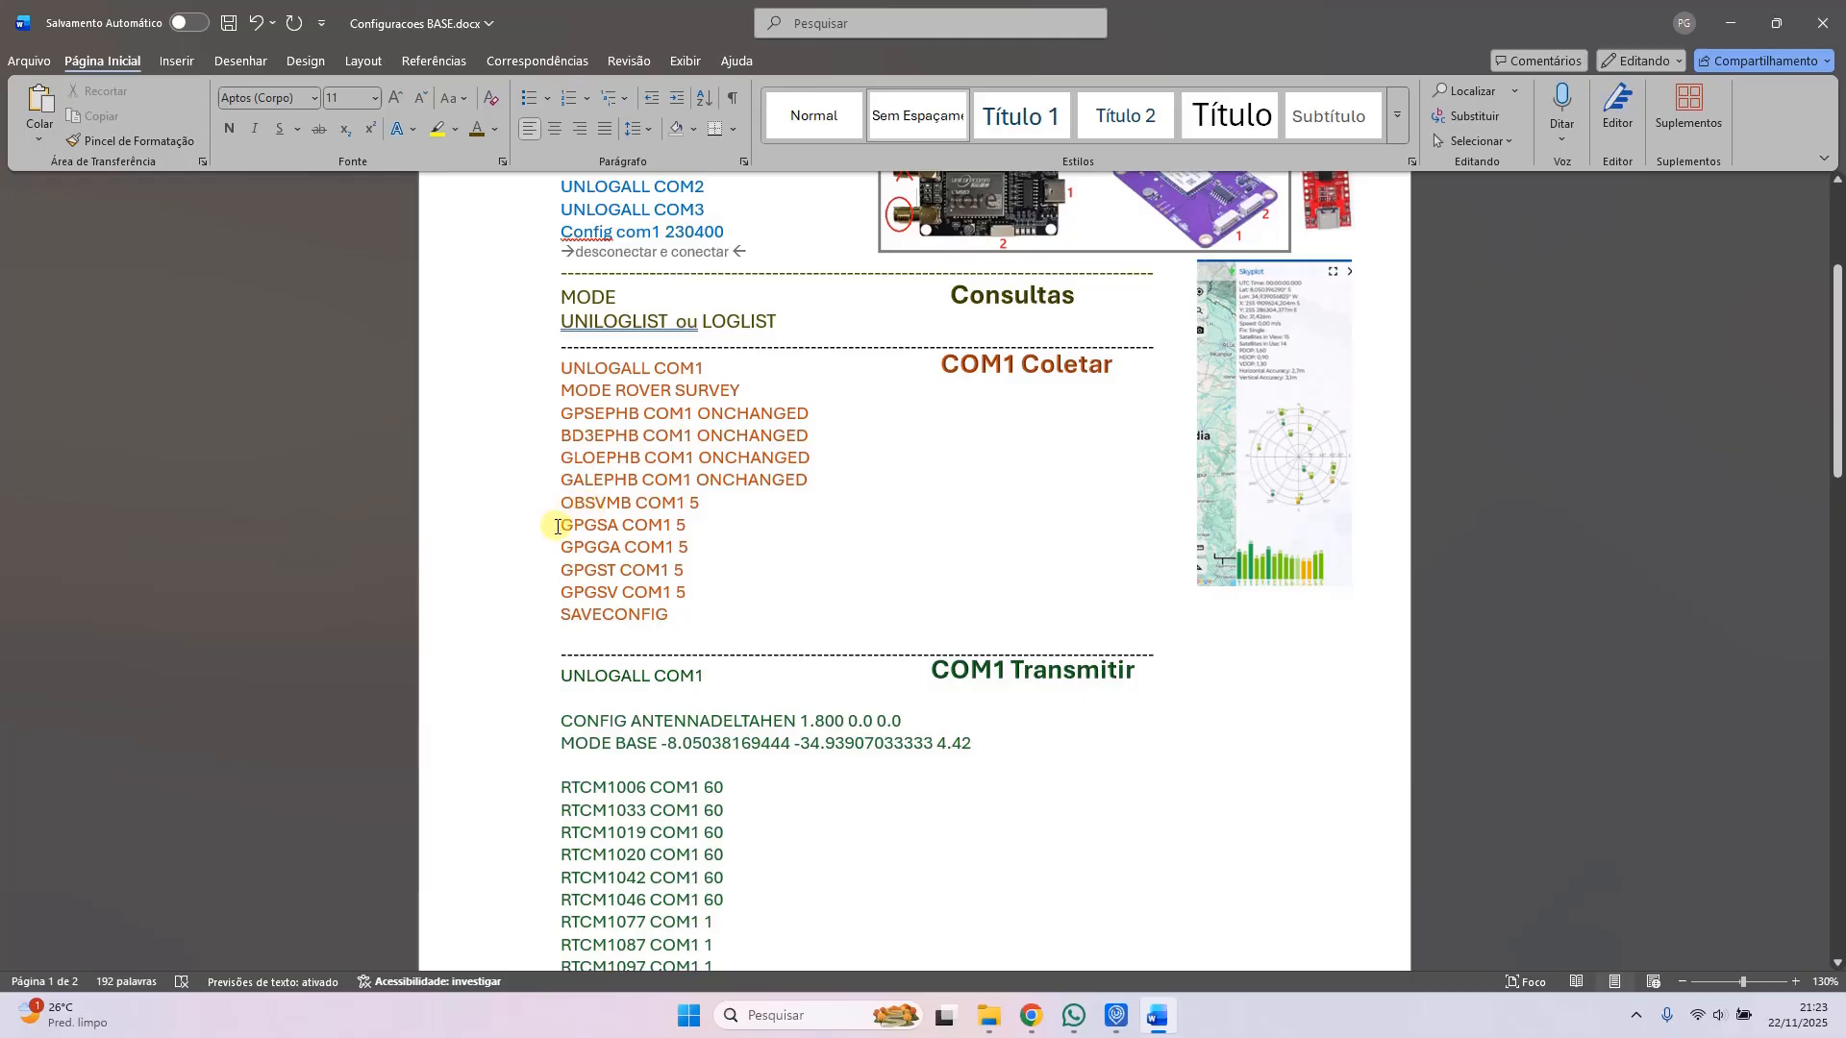
Step: Copy the GPGSA, GPGGA, GPGST and GPGSV COM1 5 commands and send them to the receiver in UPrecise
left_click_drag(553, 526, 694, 591)
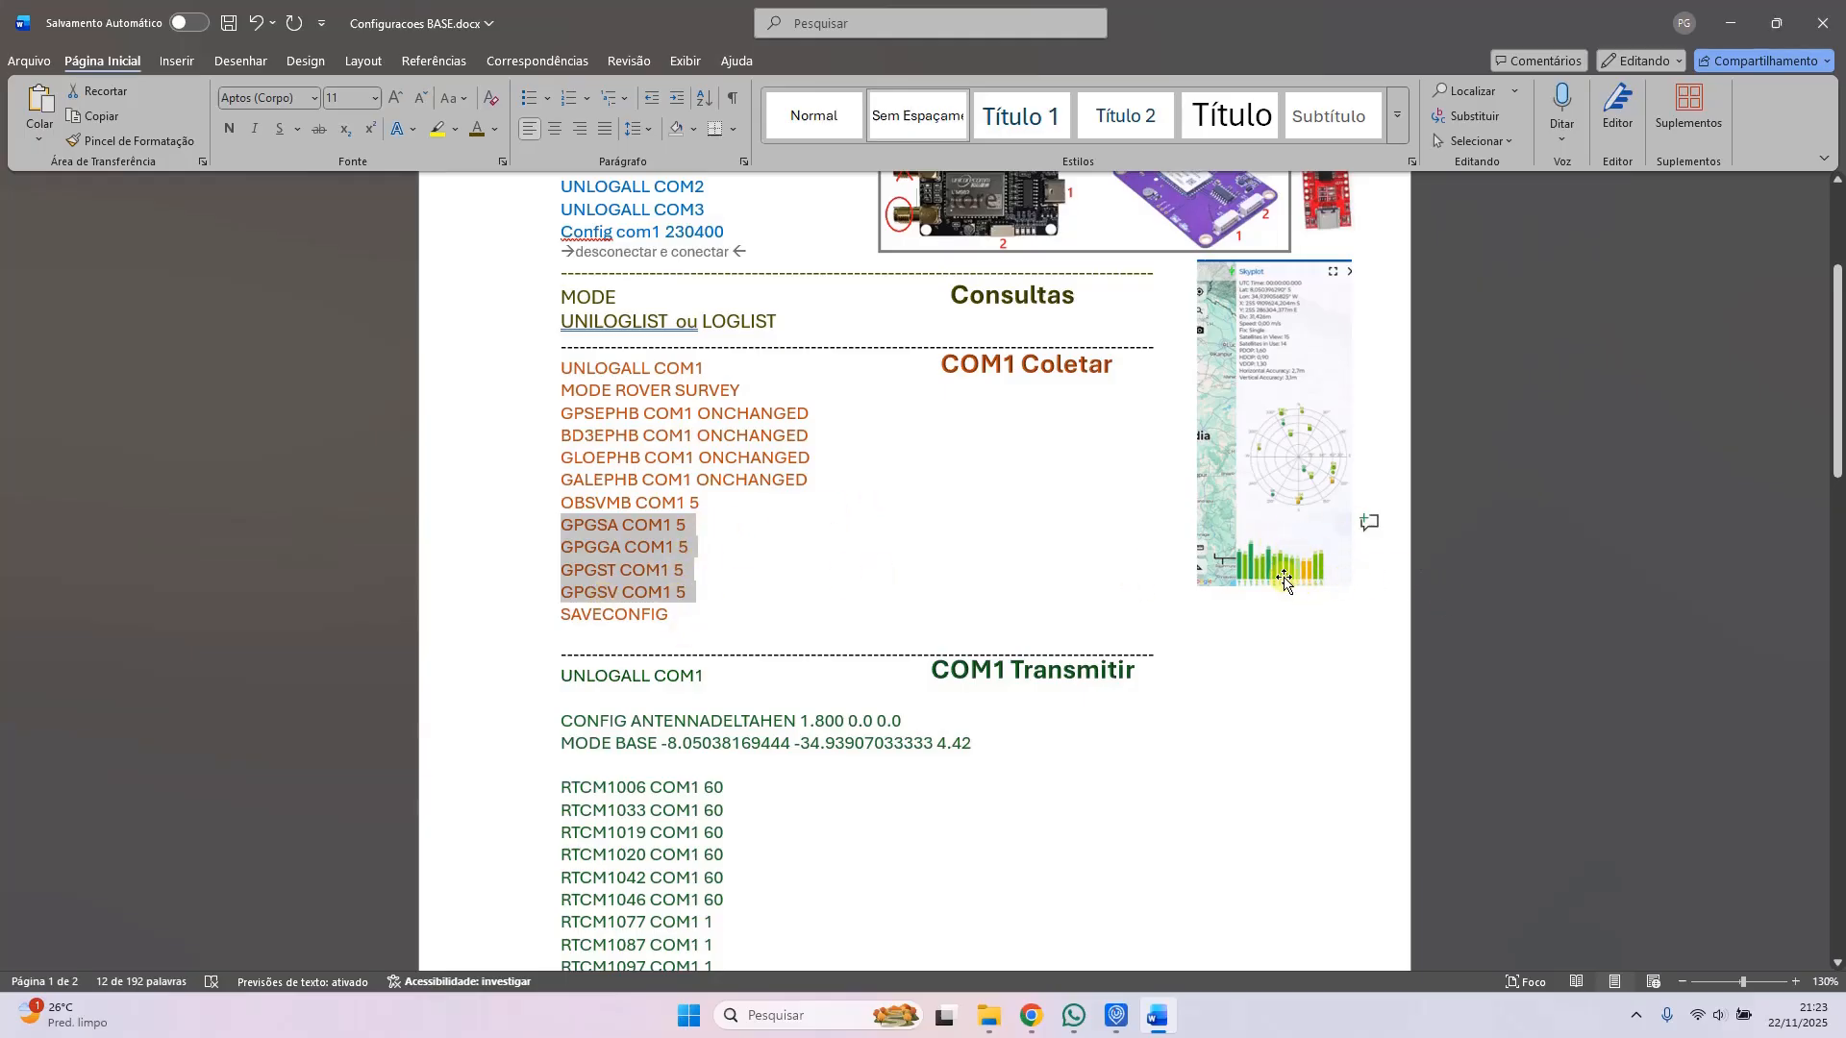
right_click(631, 547)
left_click(688, 649)
left_click(1115, 1016)
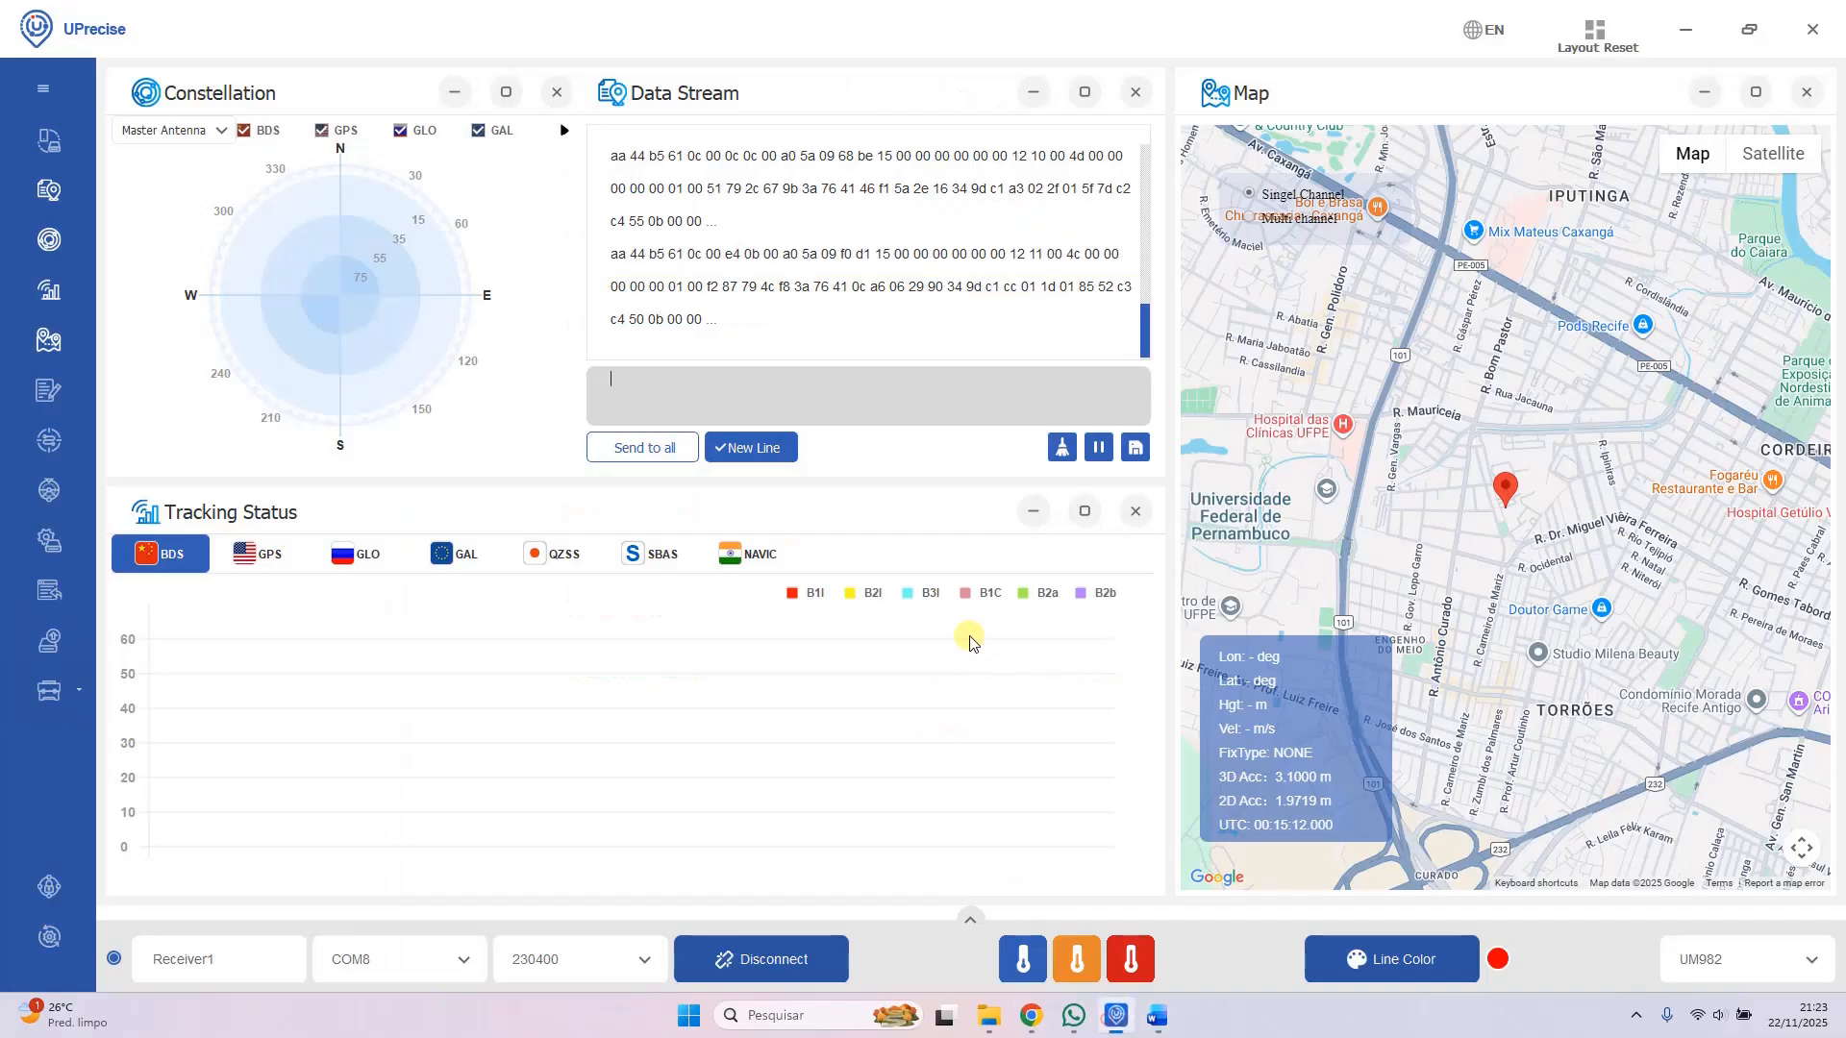
left_click(748, 403)
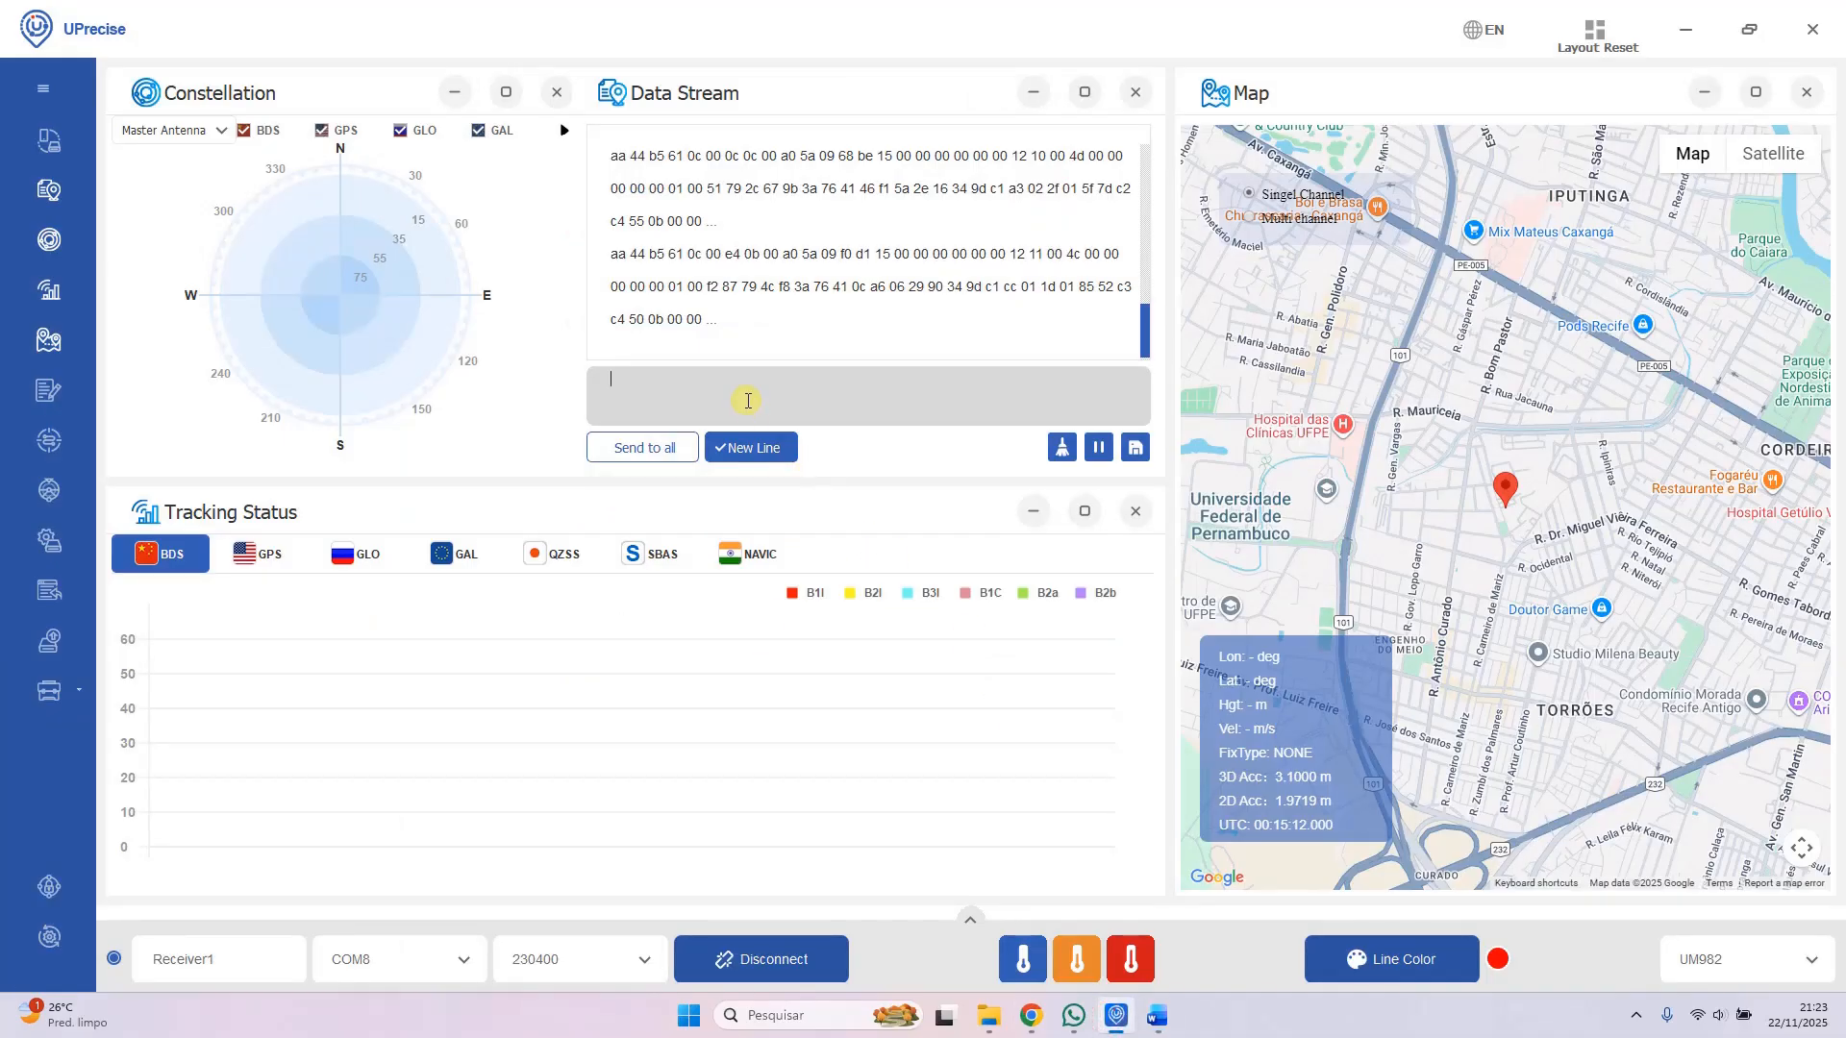
type("GPGGA COM1 5 GPGST COM1 5 GPGSV COM1 5")
key("BackSpace")
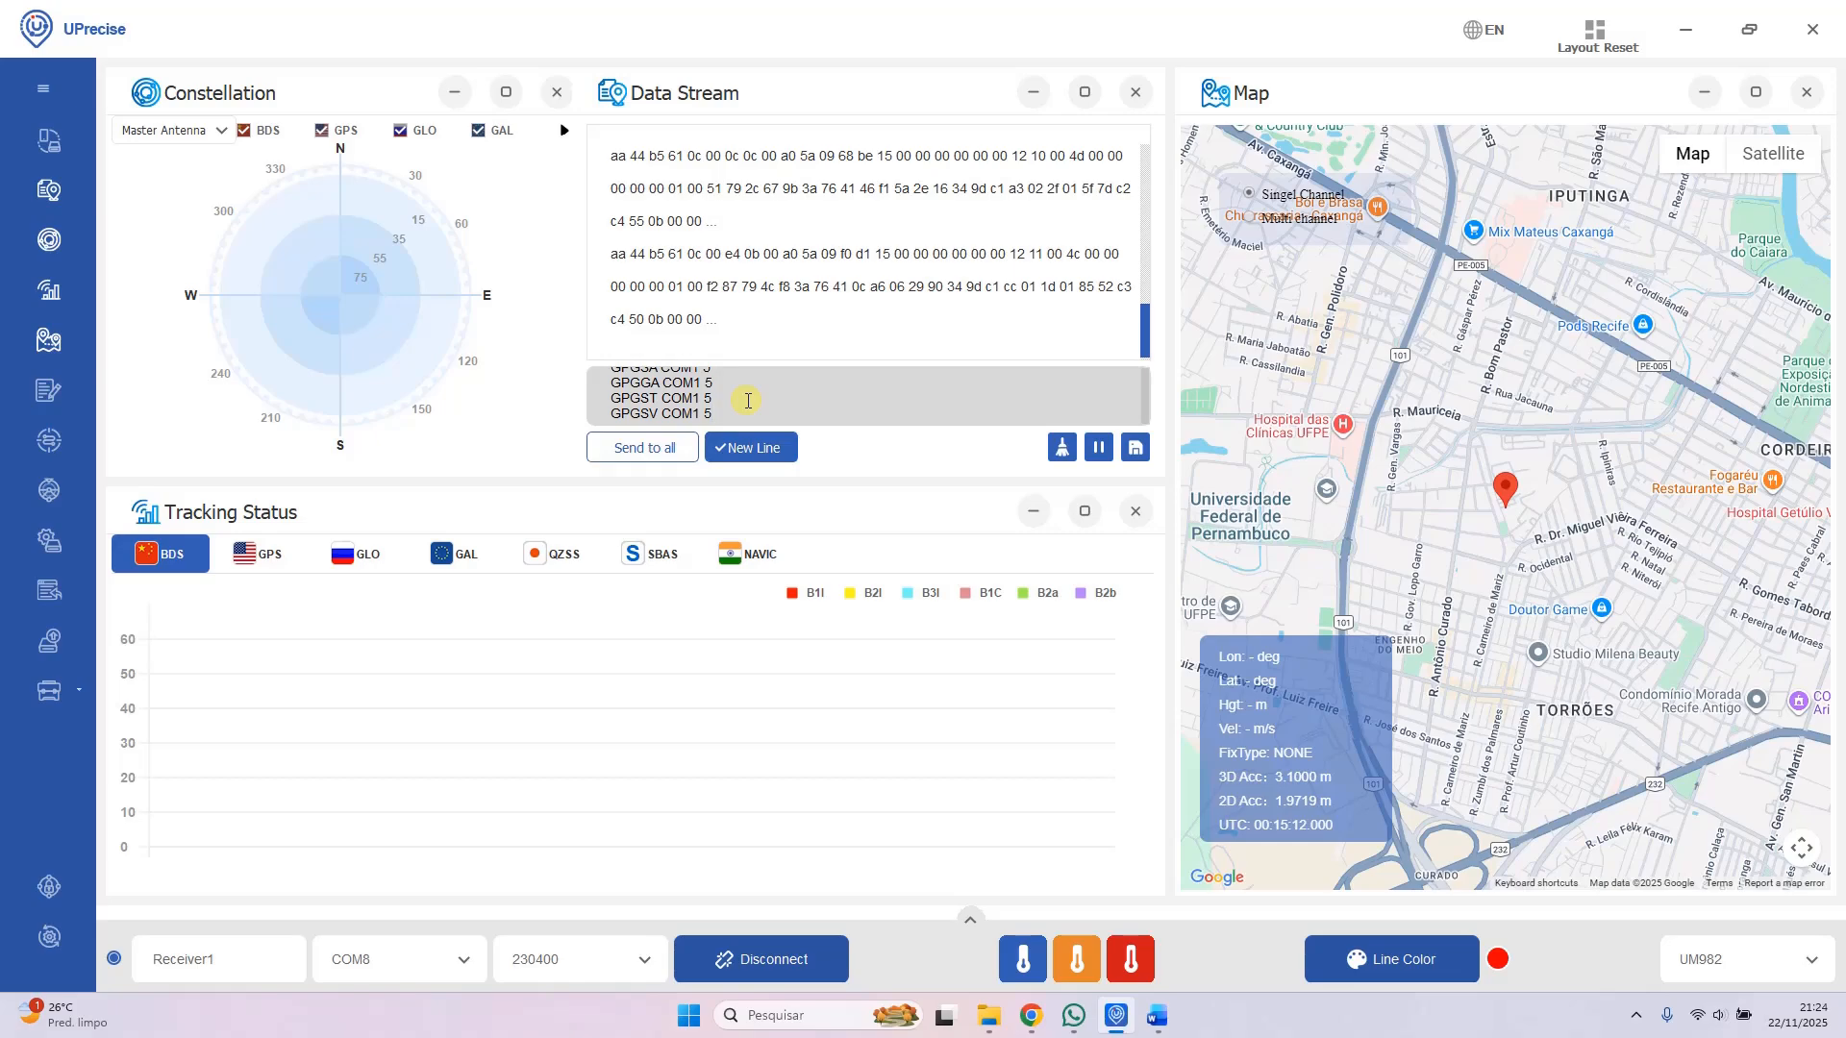
key("Return")
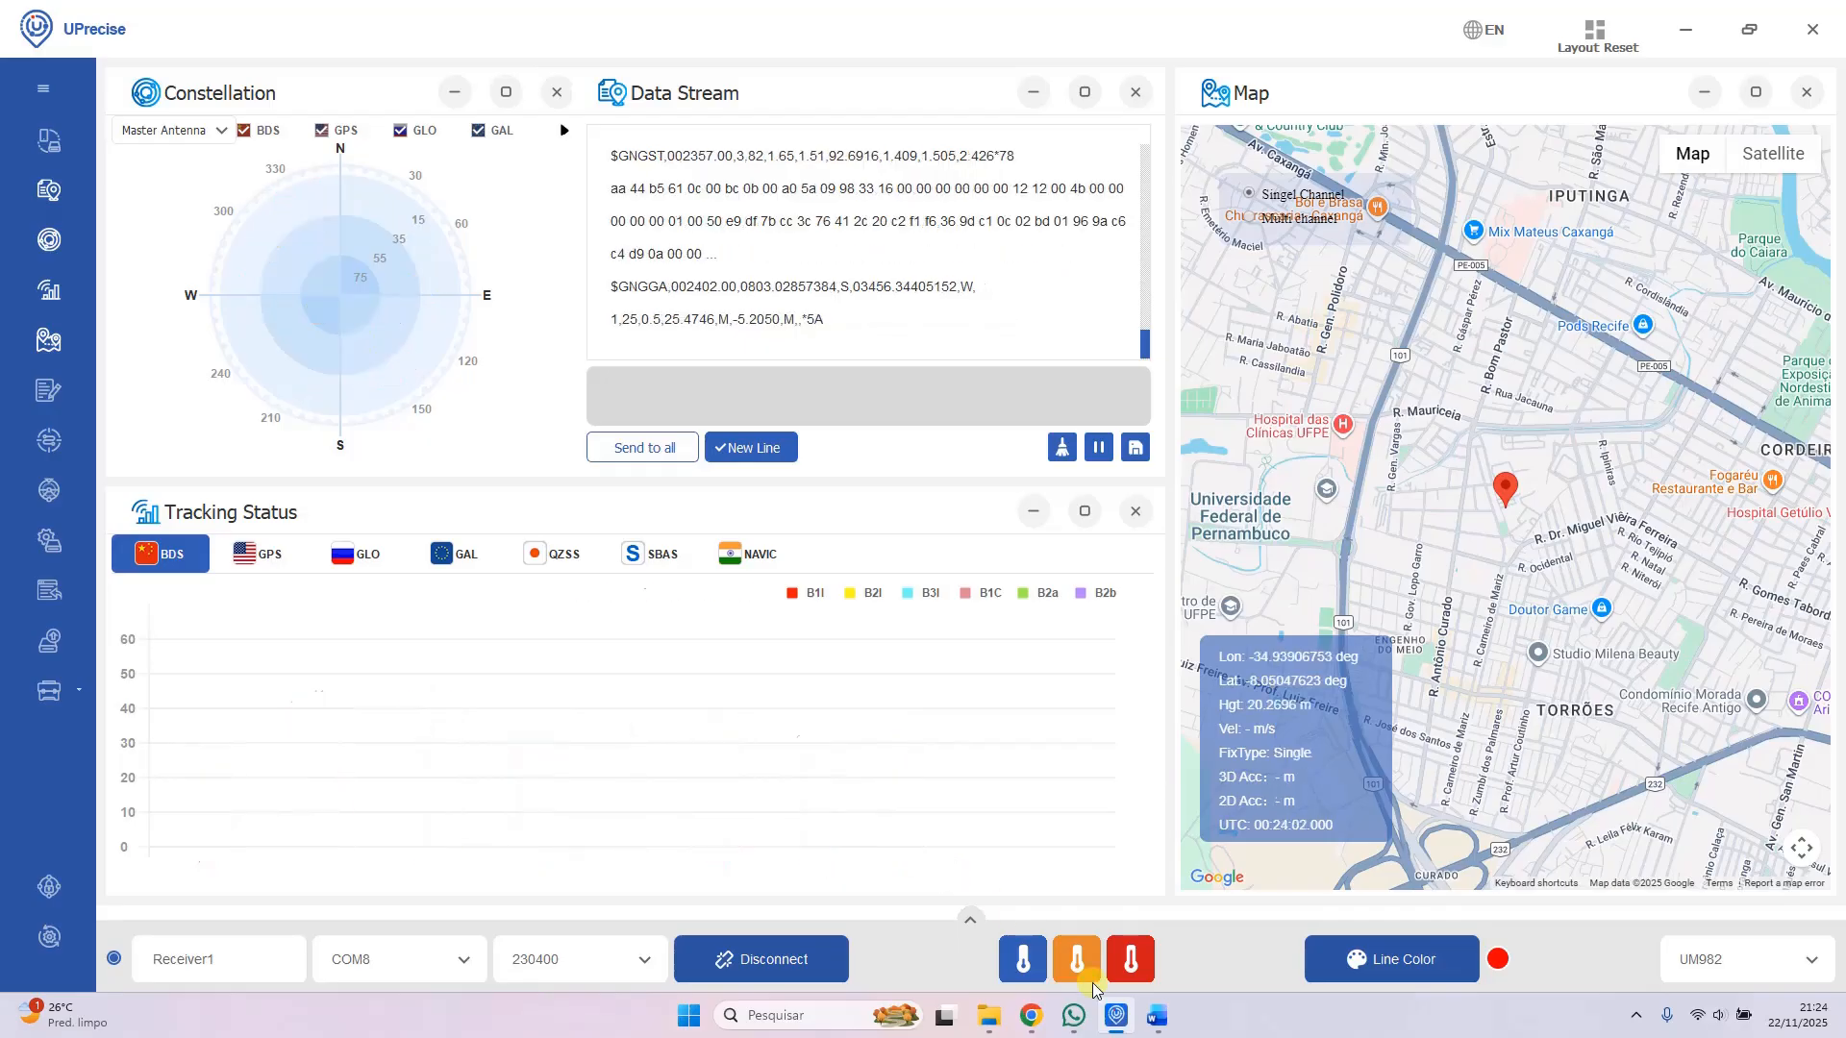
Step: Copy SAVECONFIG from the Word document's COM1 Coletar list and send it to the receiver in UPrecise
left_click(1157, 1015)
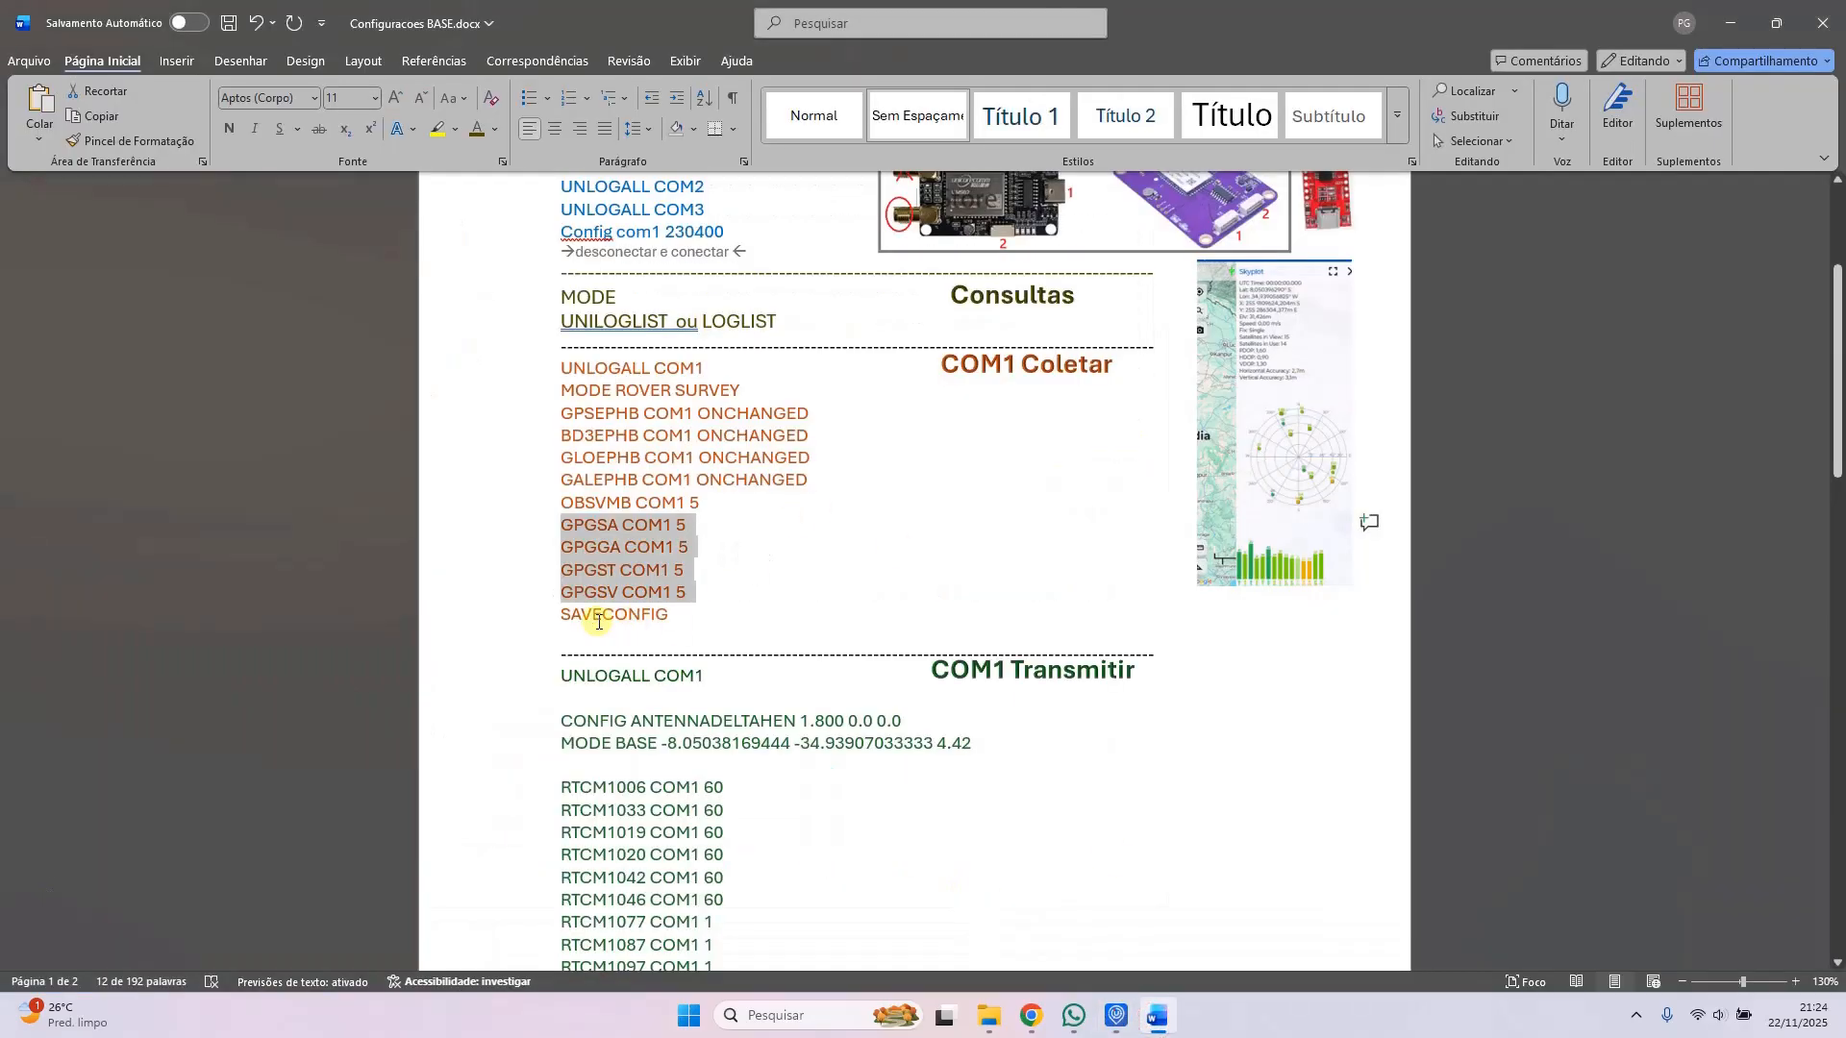
left_click_drag(563, 615, 673, 617)
key("ctrl+c")
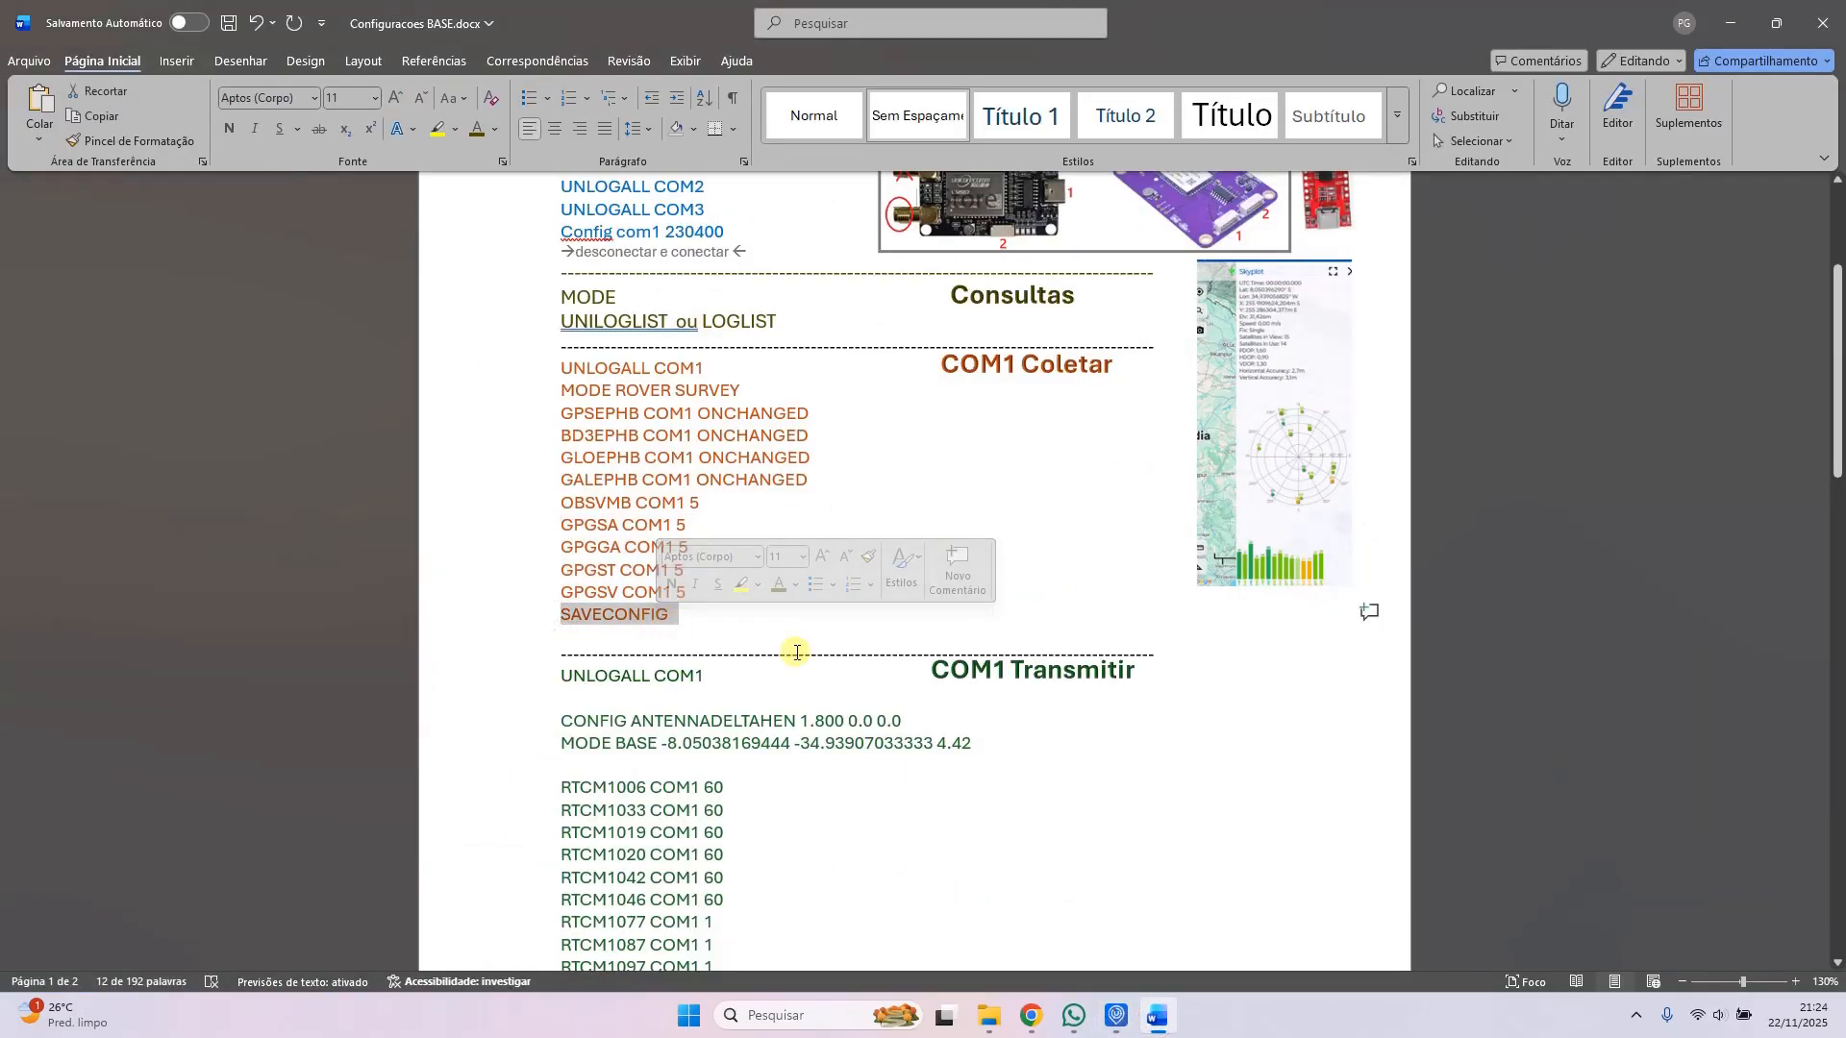
left_click(1115, 1015)
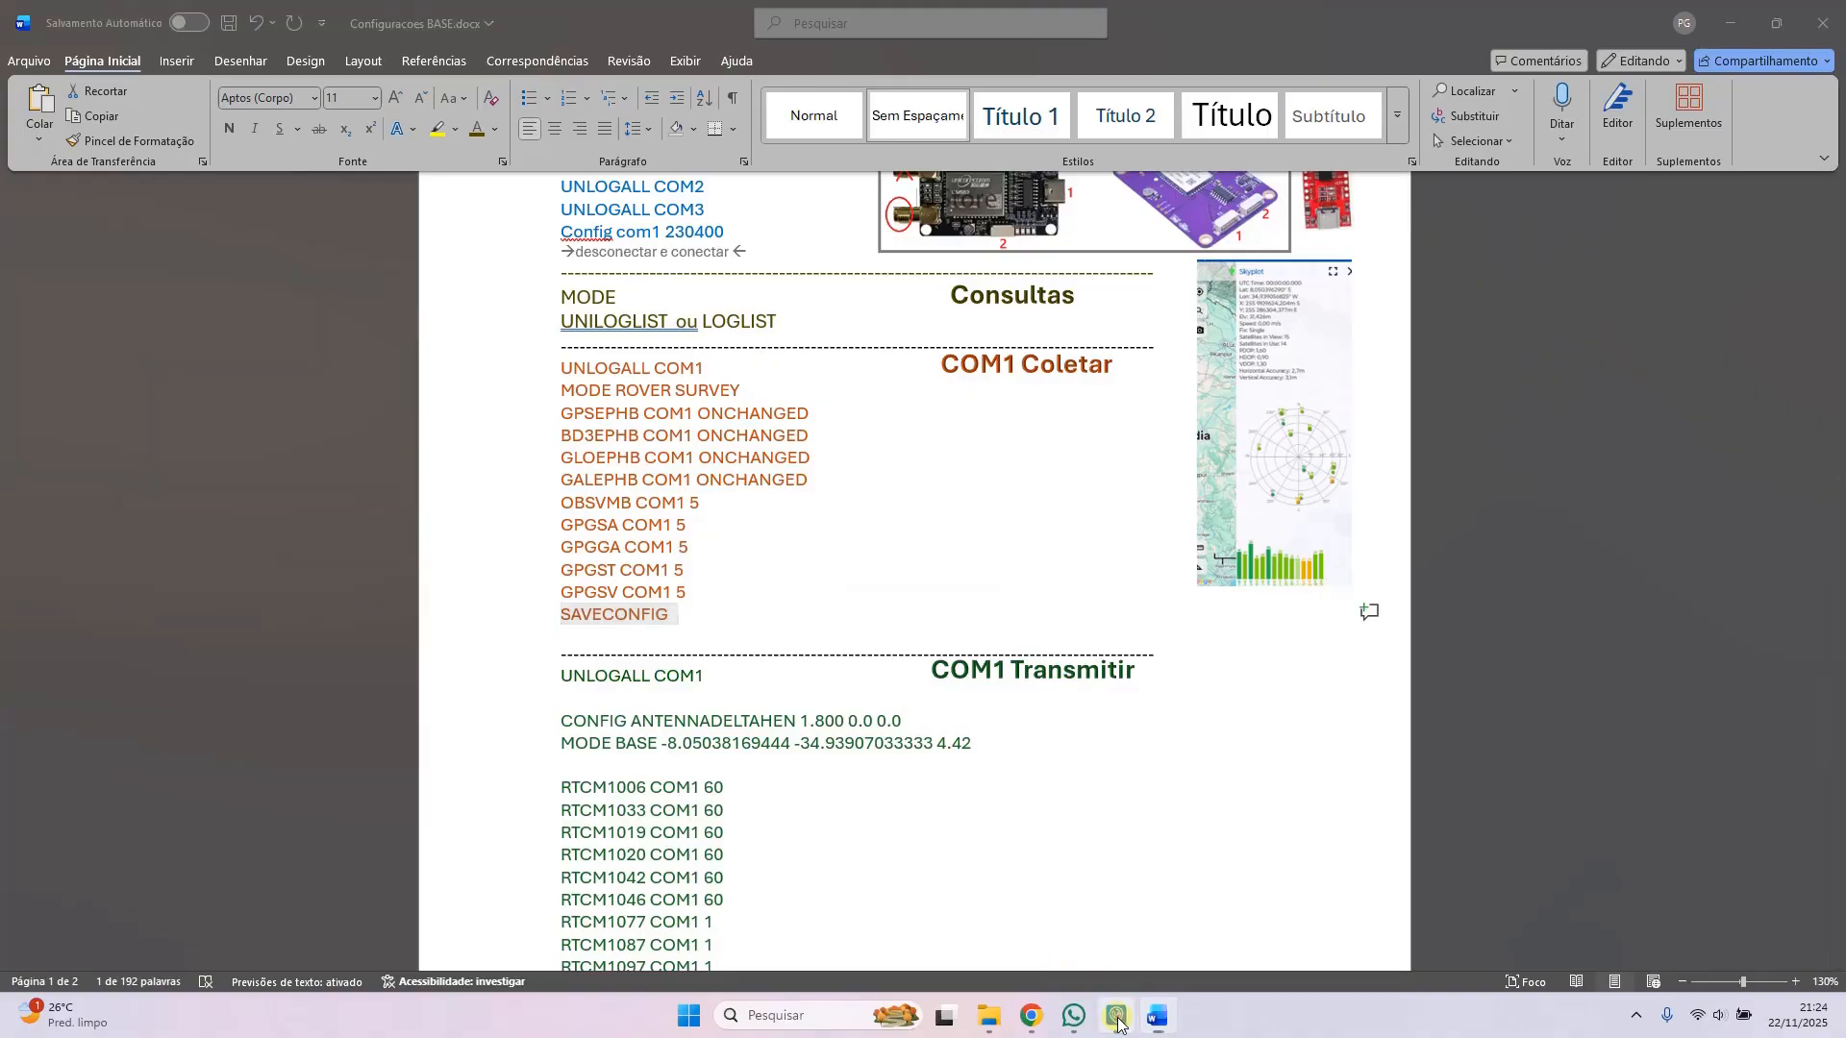
left_click(628, 404)
key("ctrl+v")
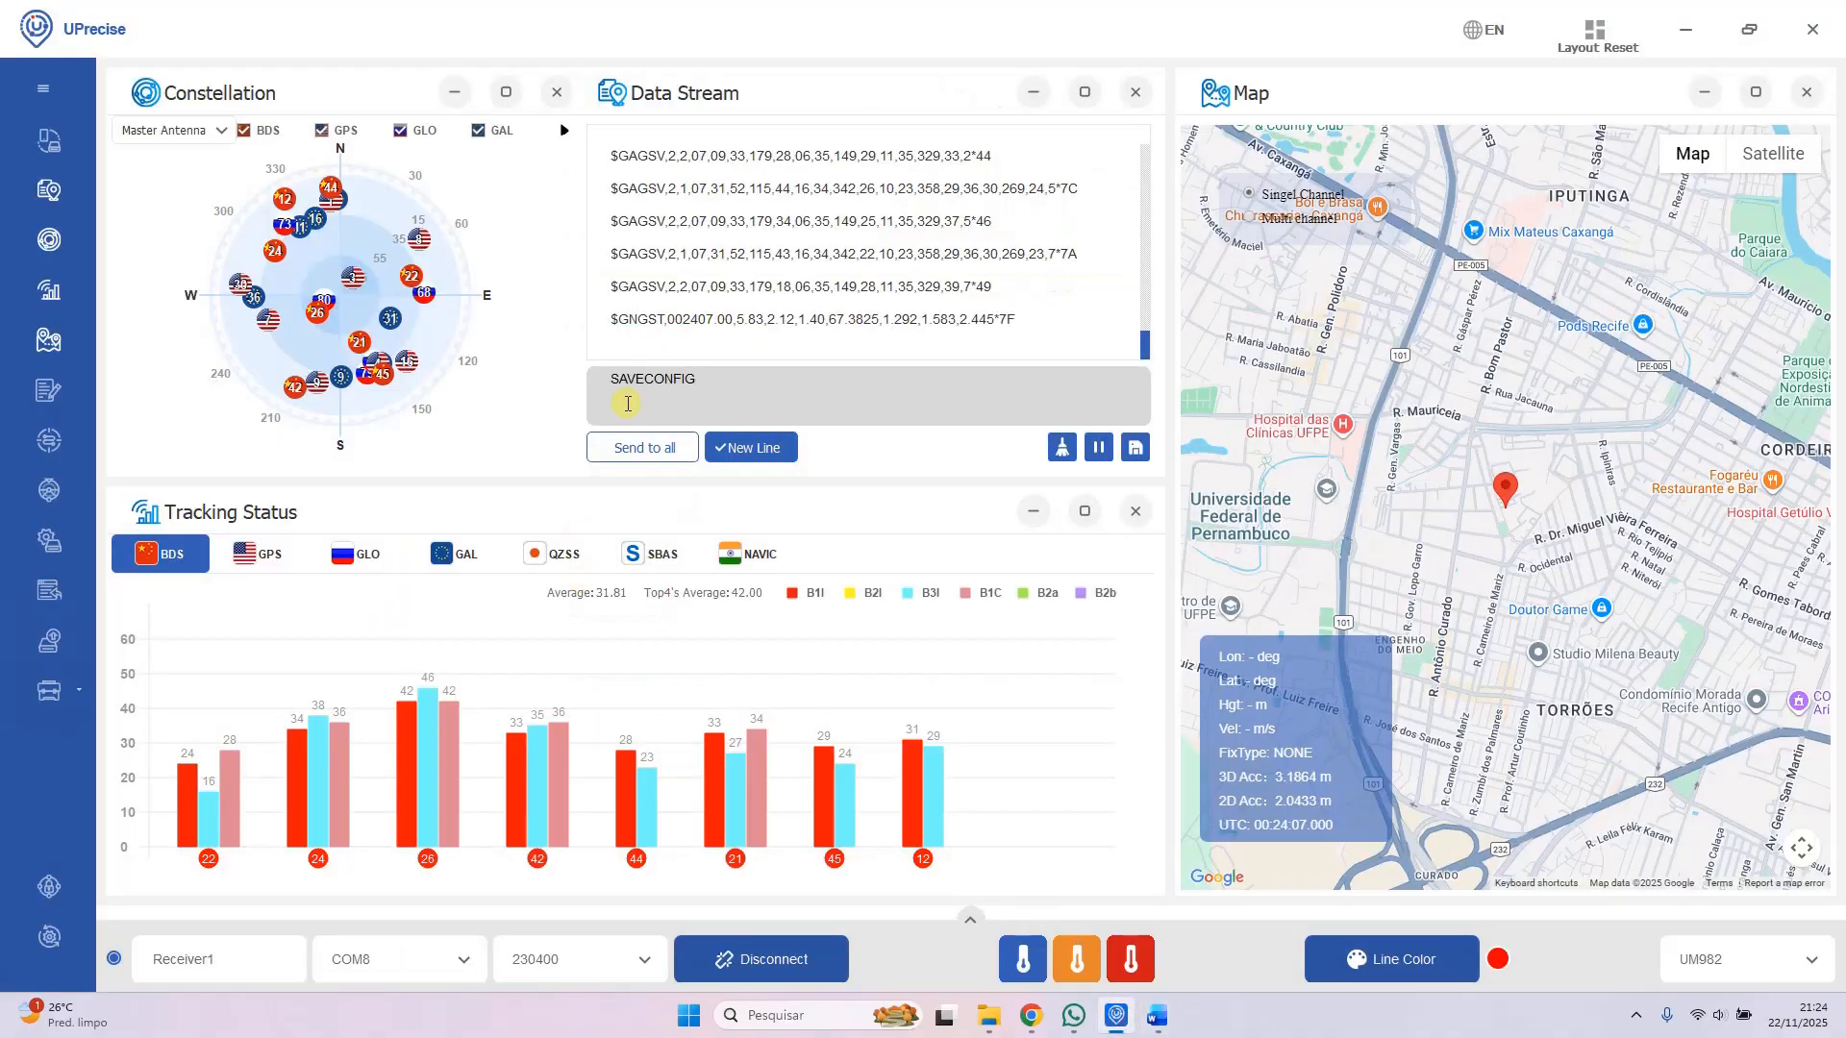
key("Return")
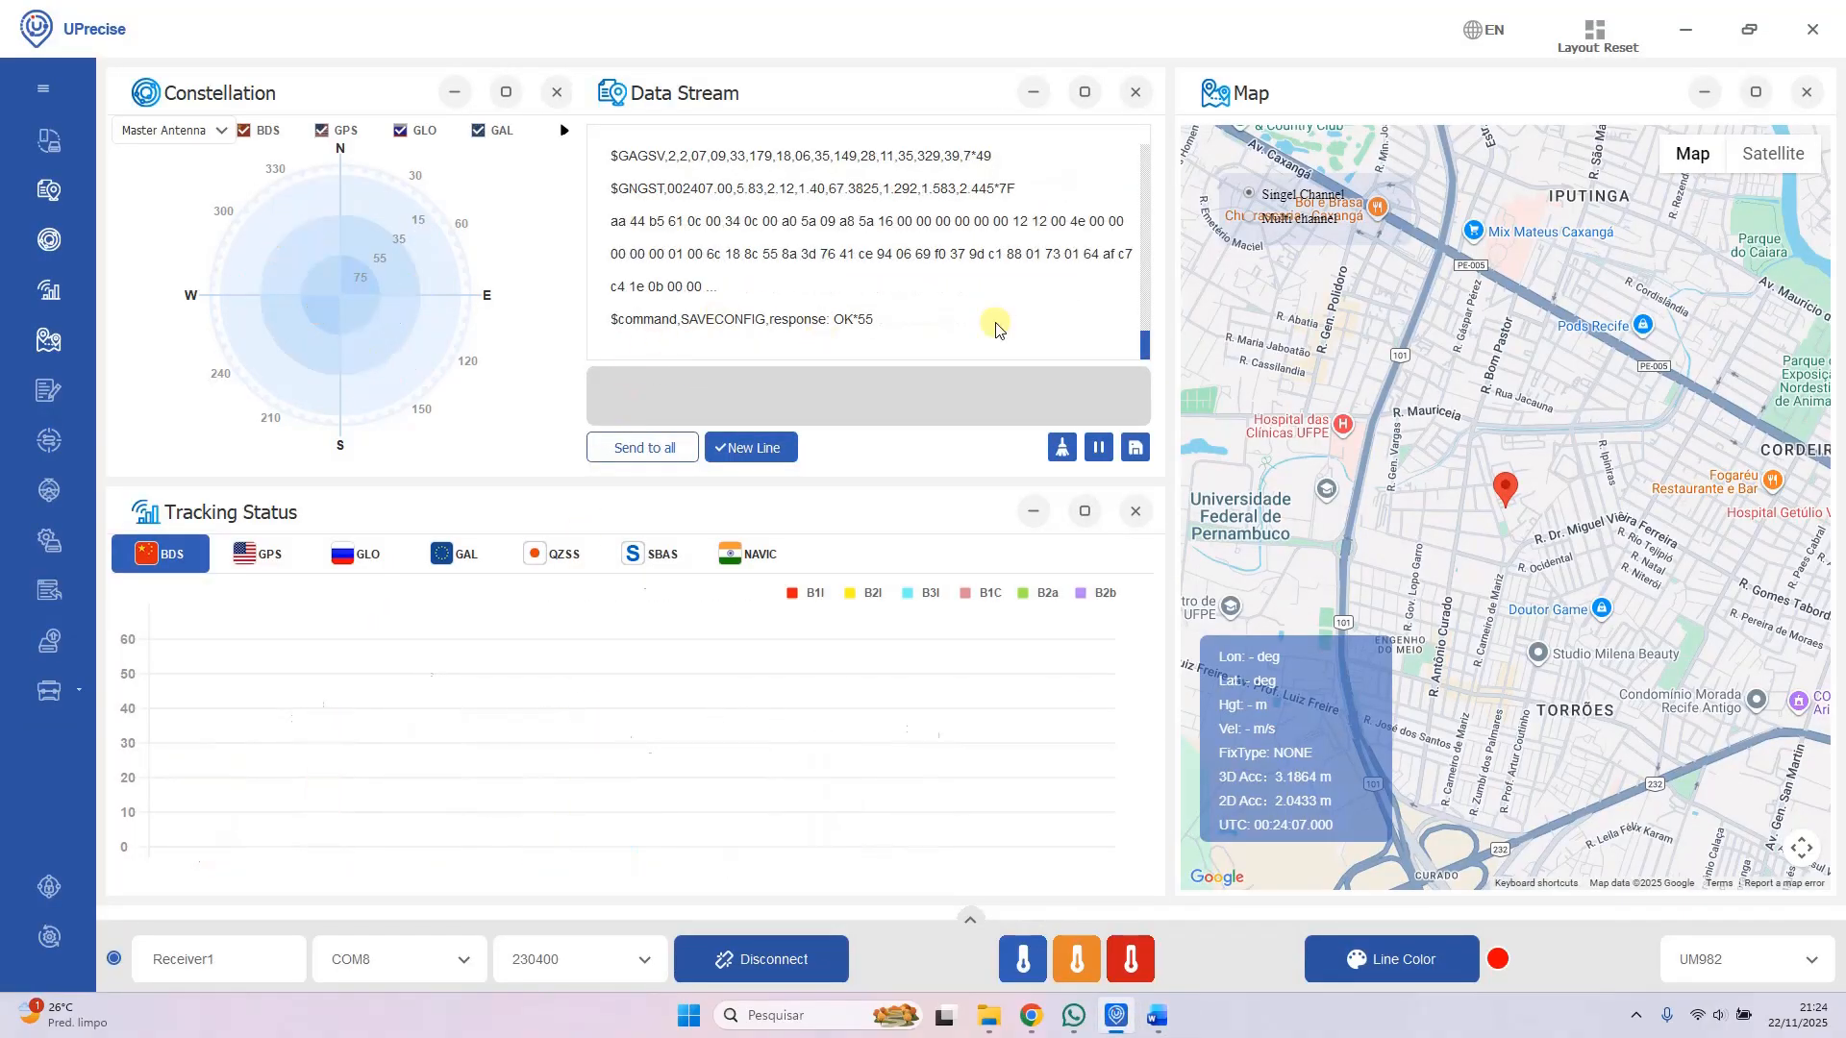
Step: Close the Data Stream and Map panels and maximize Tracking Status to examine the satellite signals of all constellations
left_click(1138, 94)
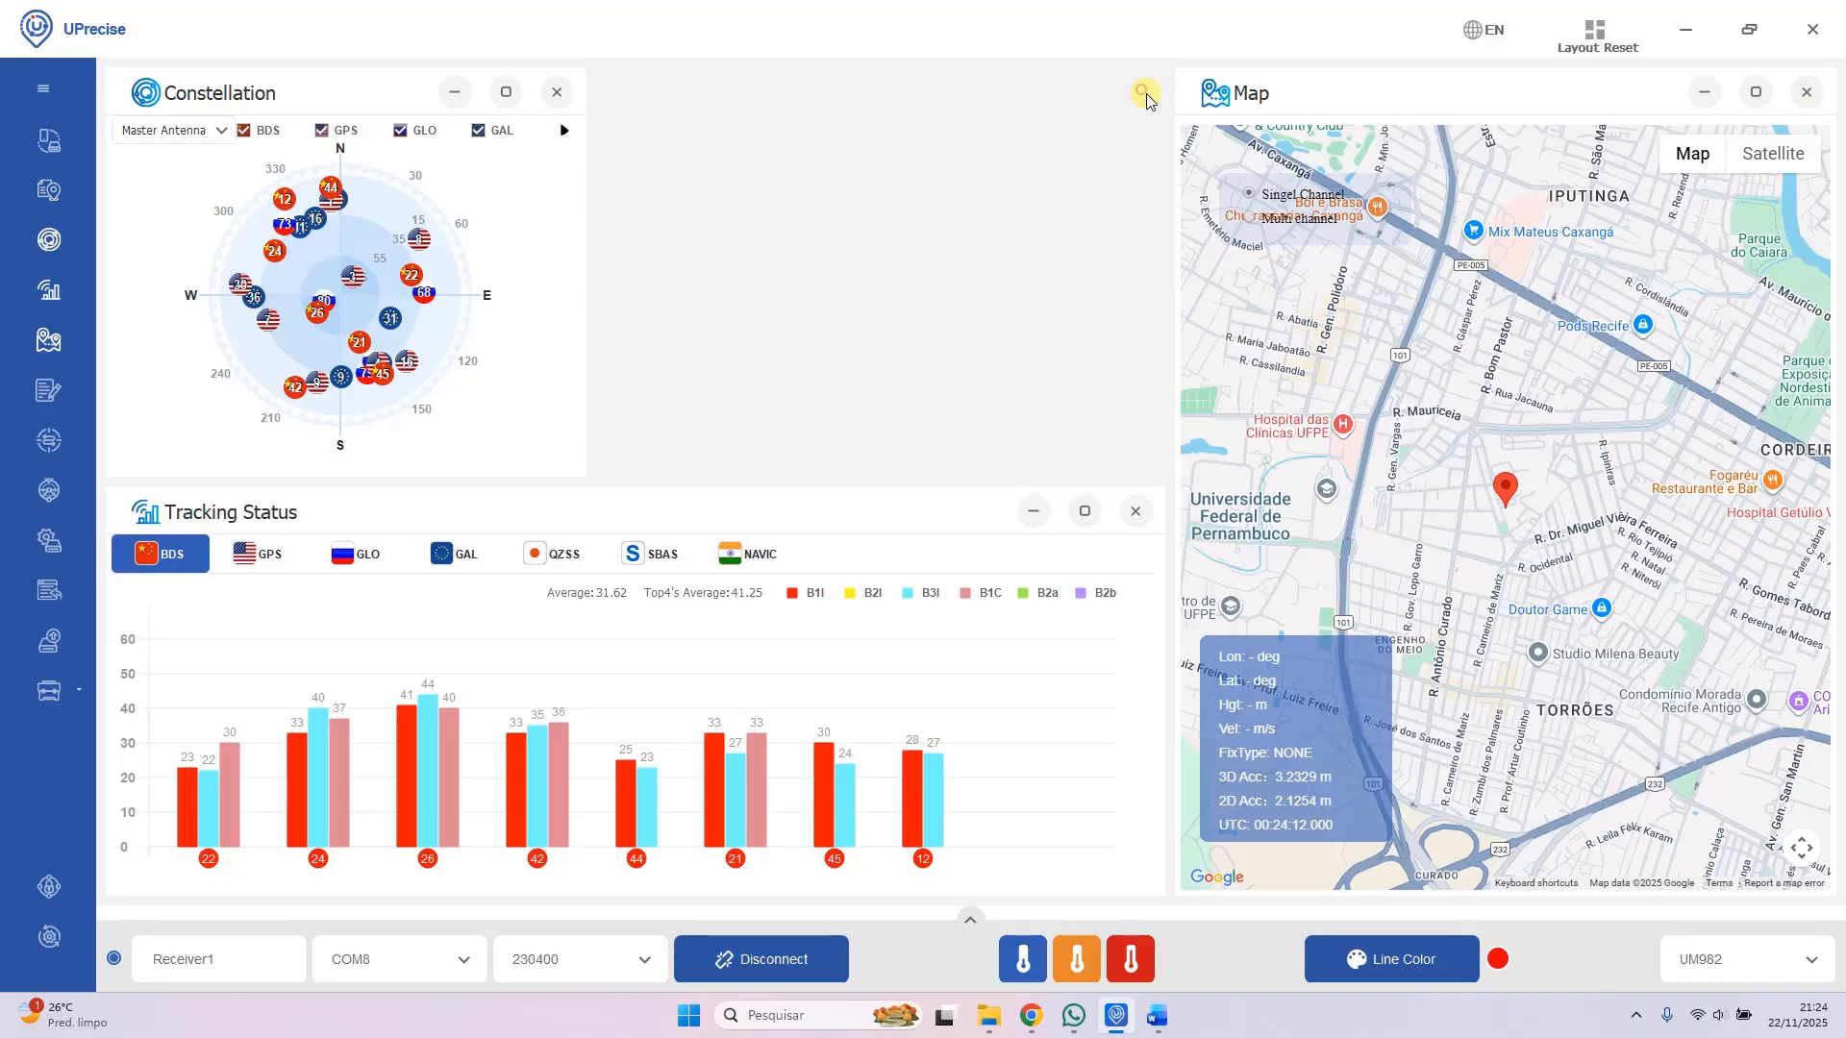
left_click(1807, 91)
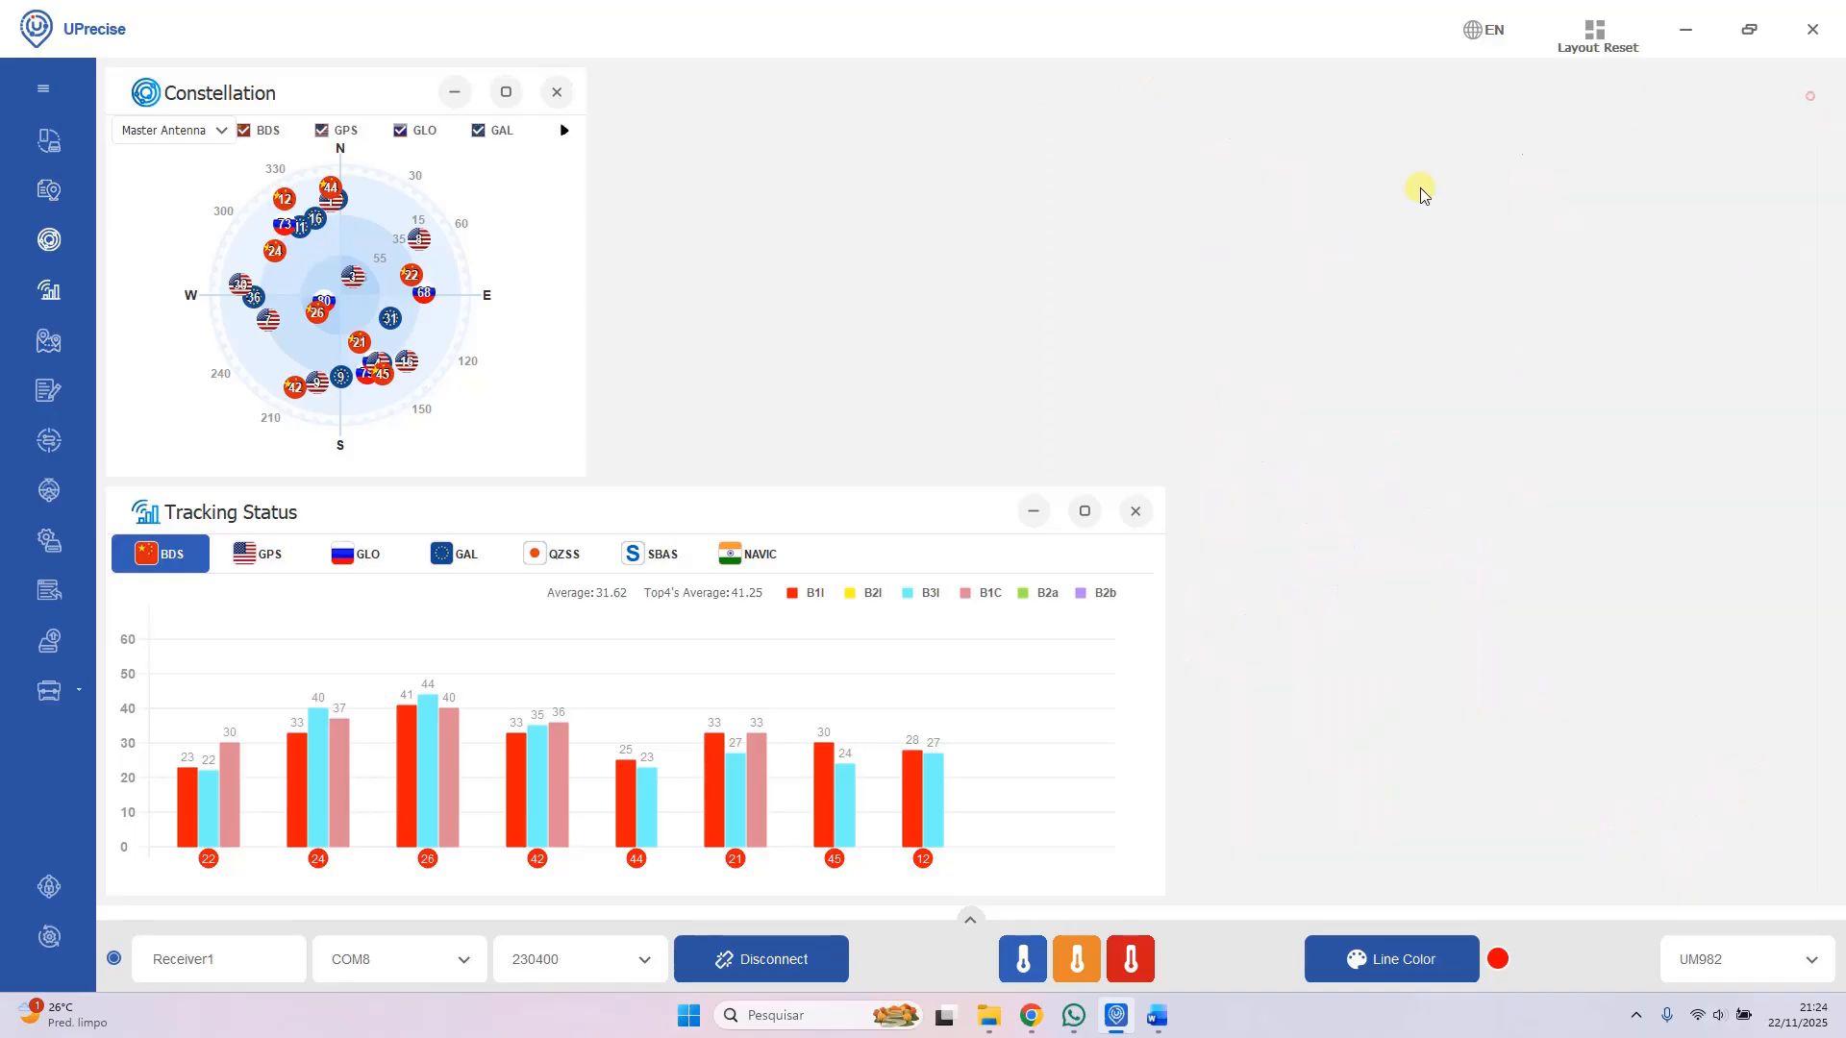
left_click(1082, 513)
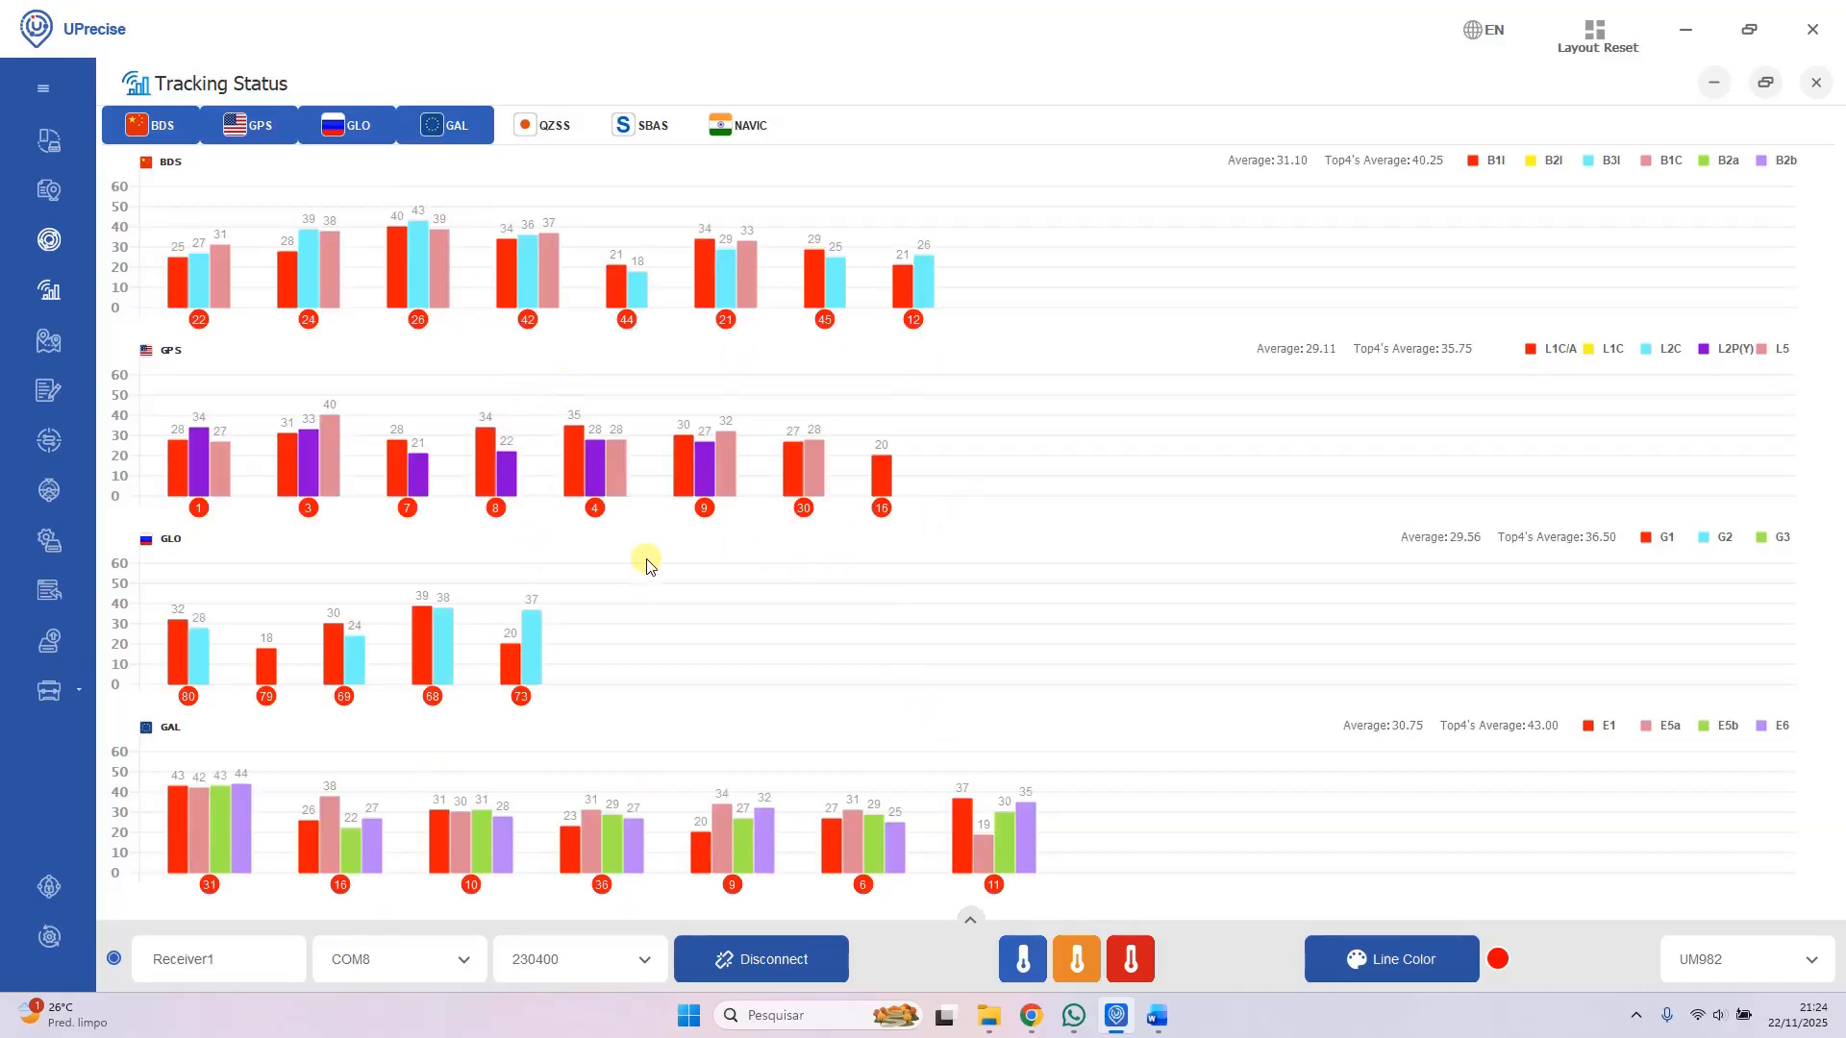
left_click(1157, 1016)
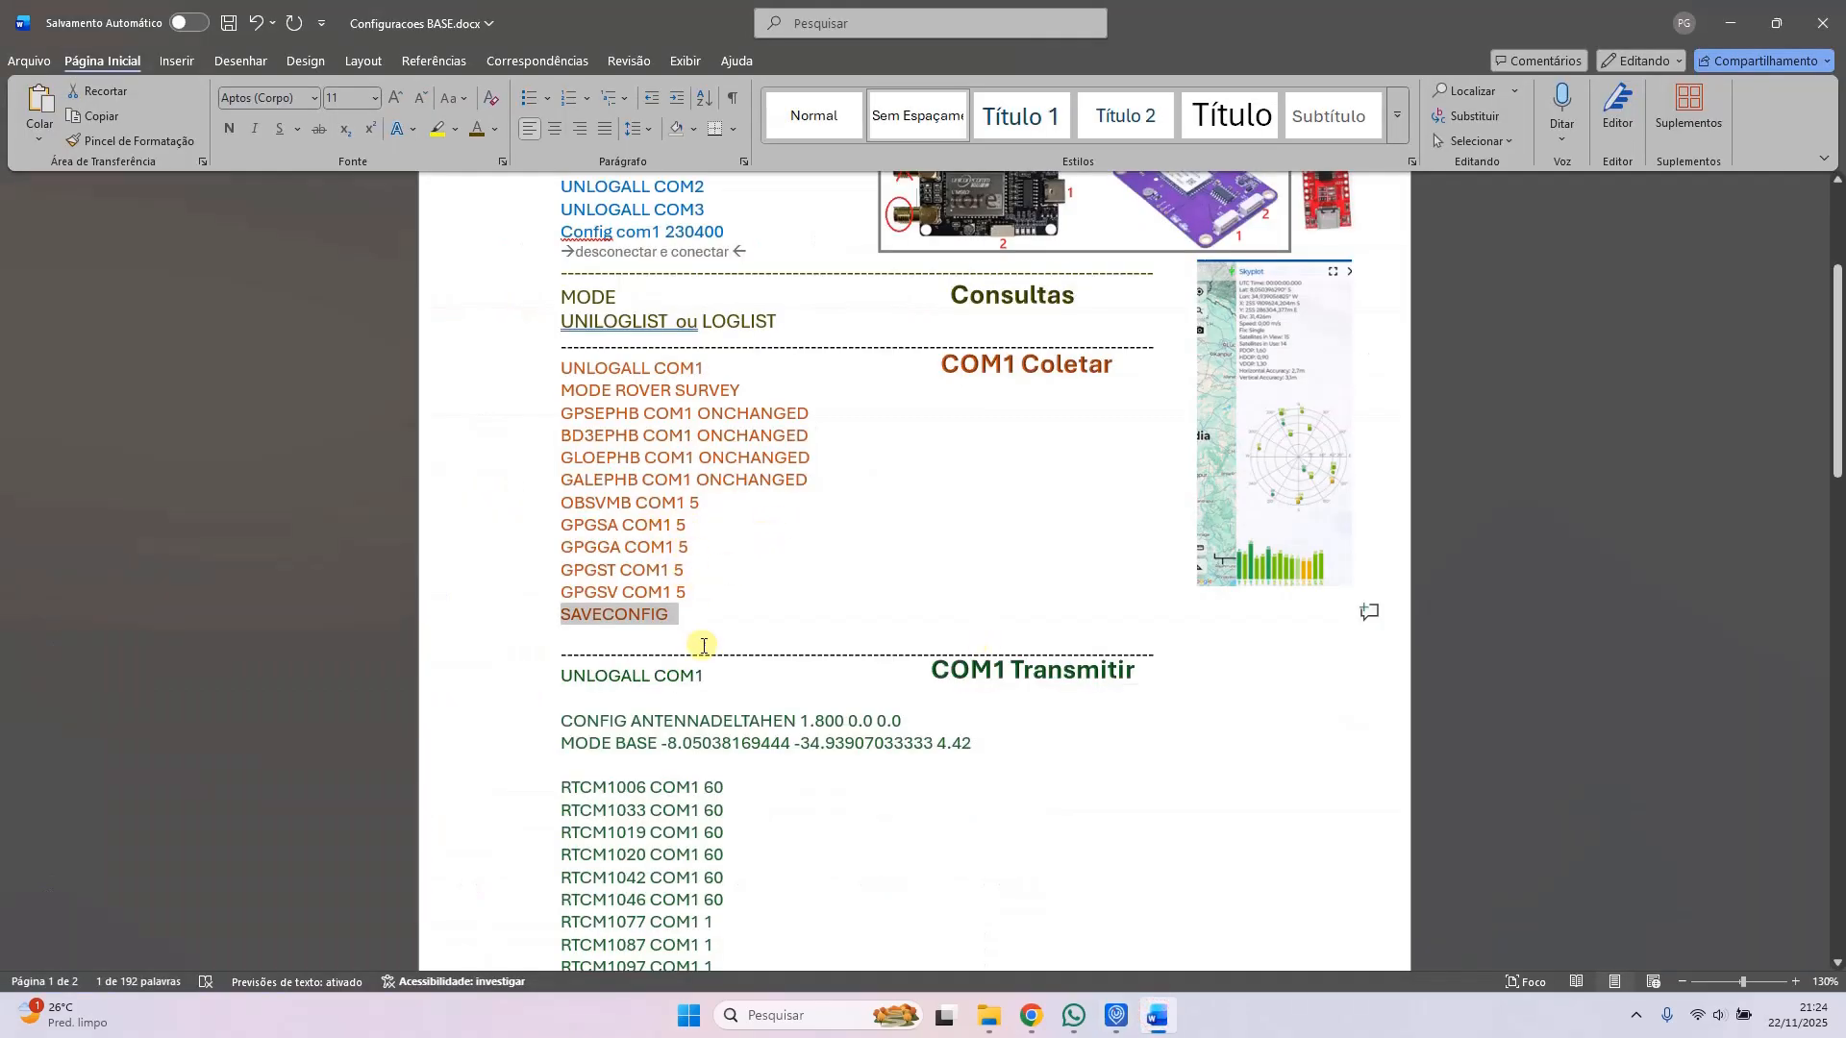
left_click(1116, 1016)
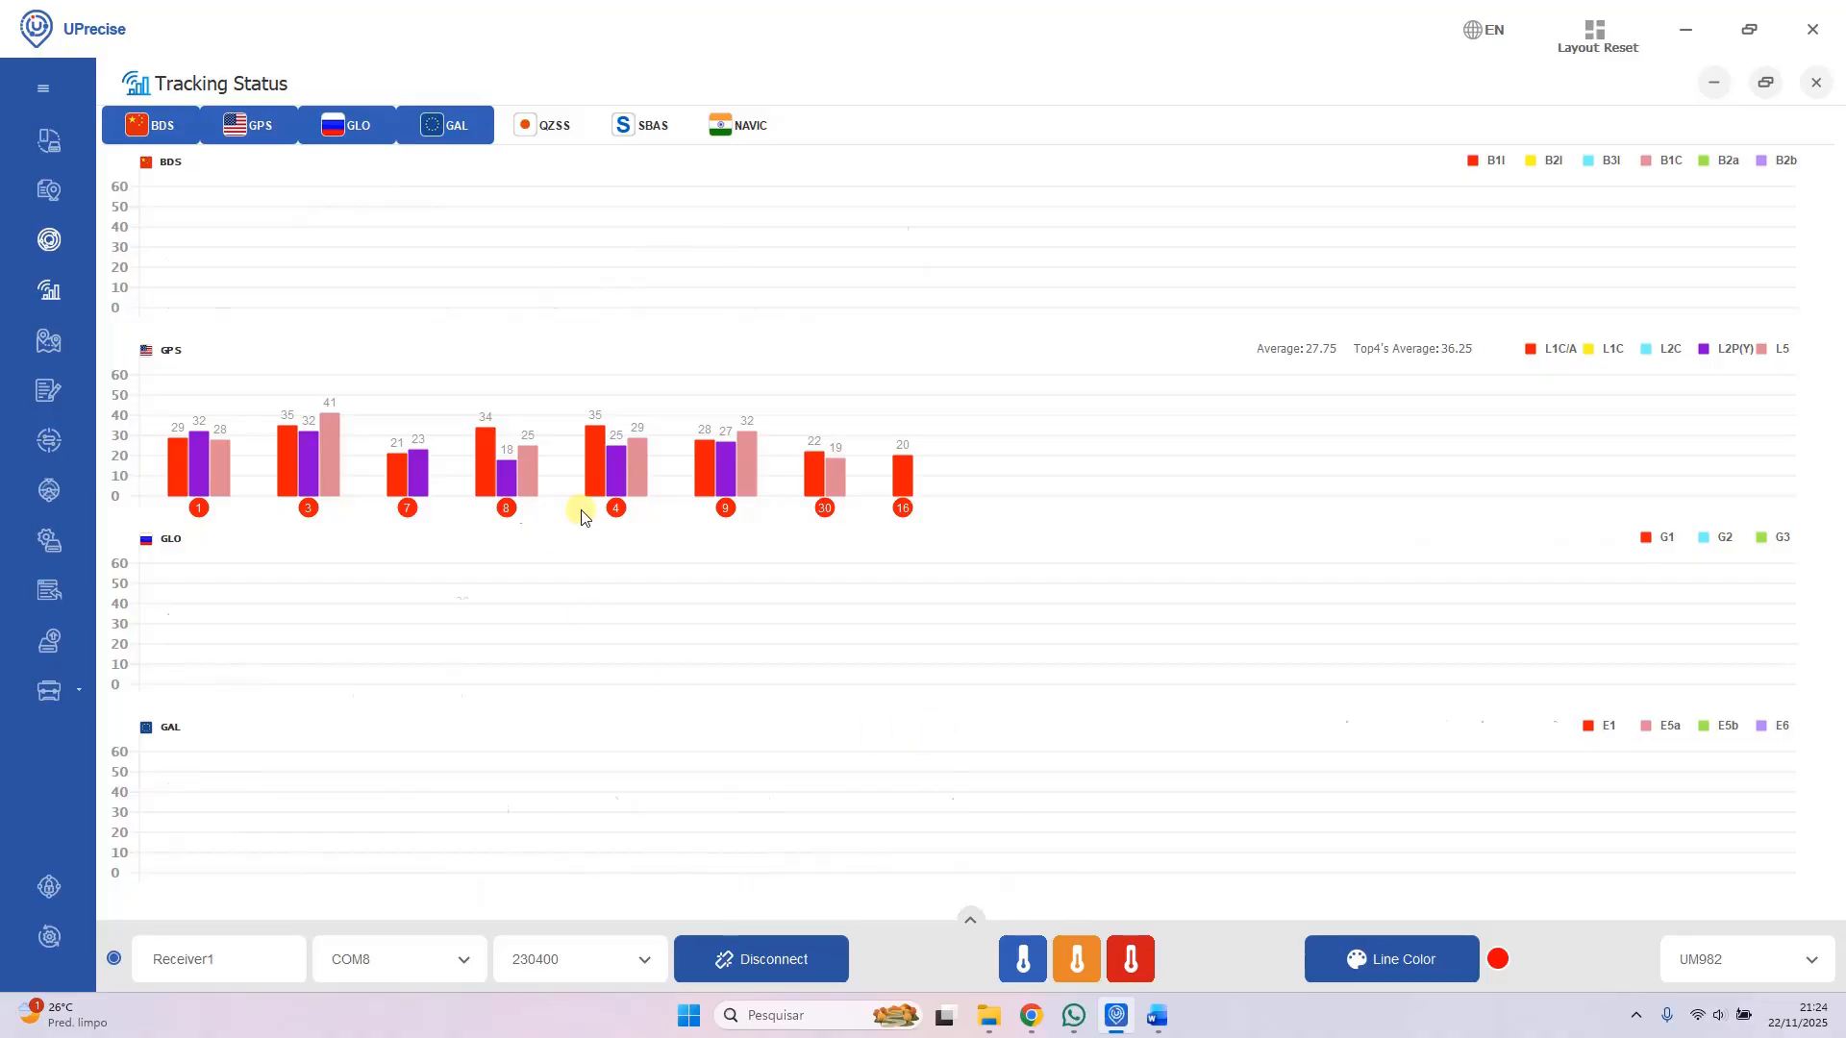
Step: Switch to the Word document and copy the LOGLIST command from the Consultas section
left_click(1153, 1019)
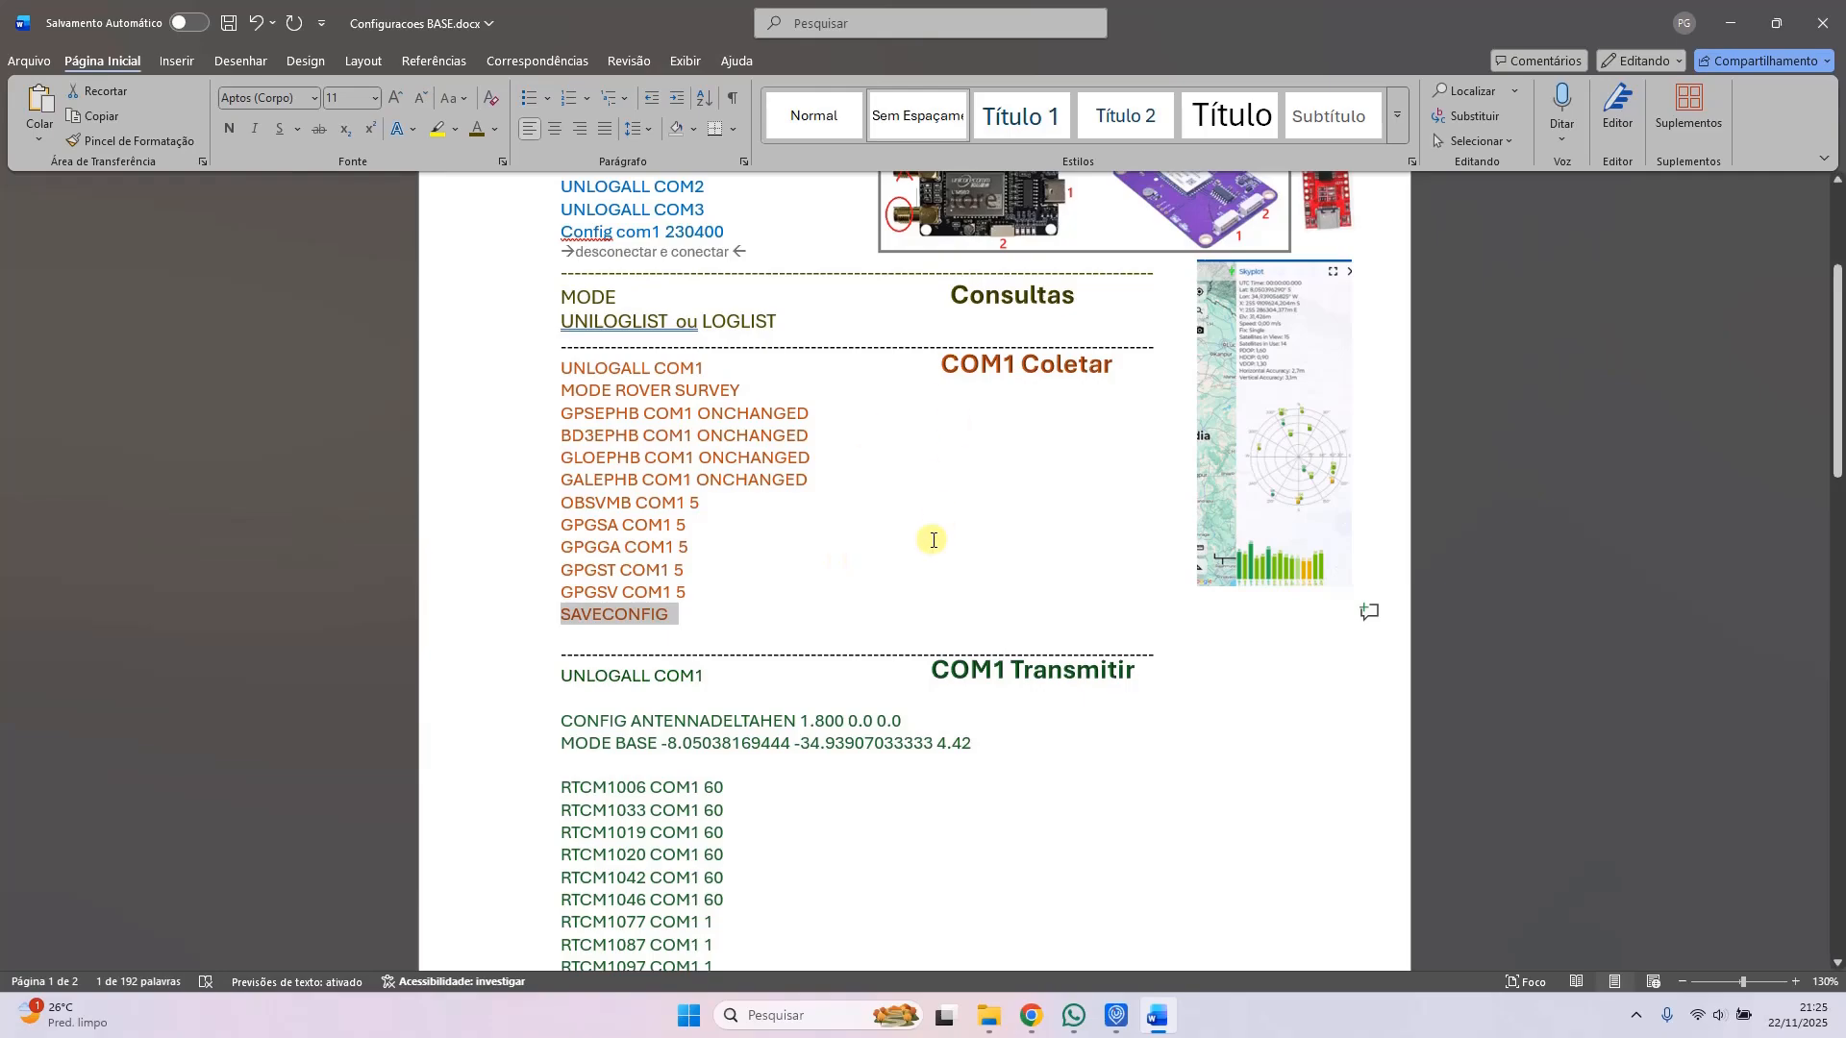
scroll(884, 574, "up", 1)
left_click(611, 392)
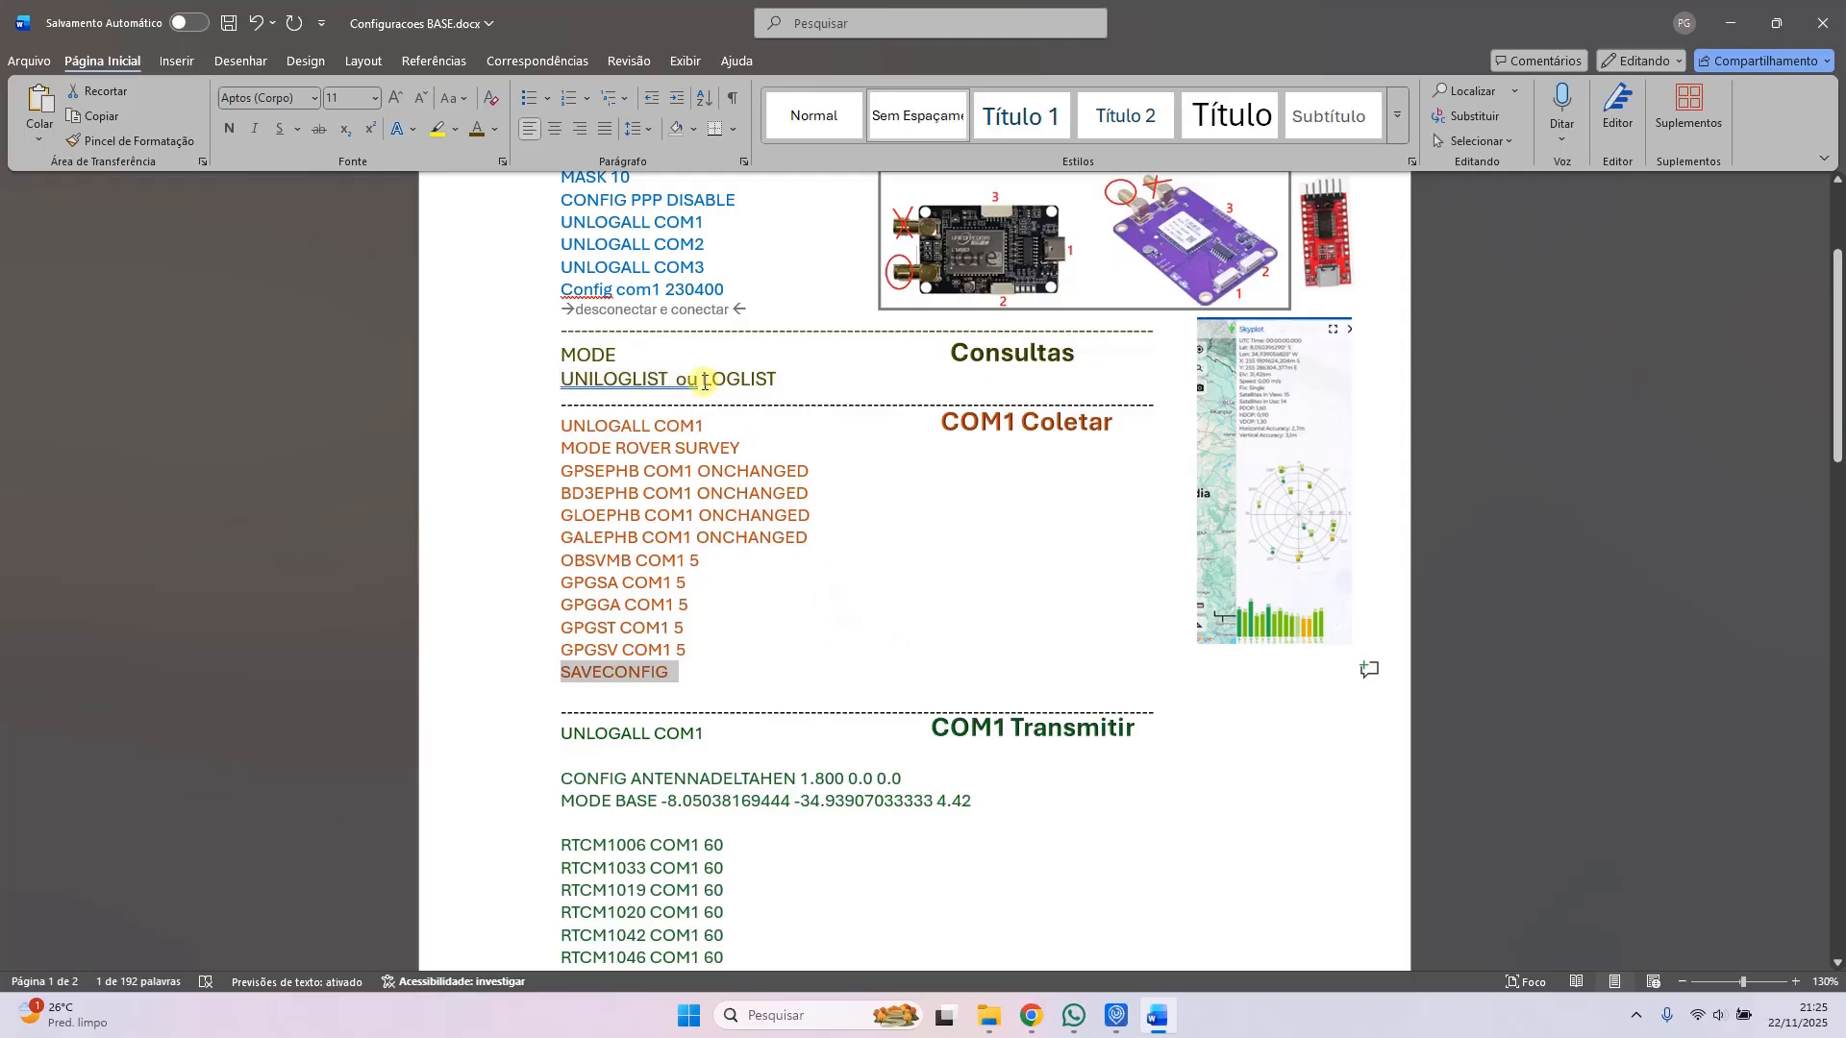
left_click_drag(702, 381, 777, 380)
right_click(759, 381)
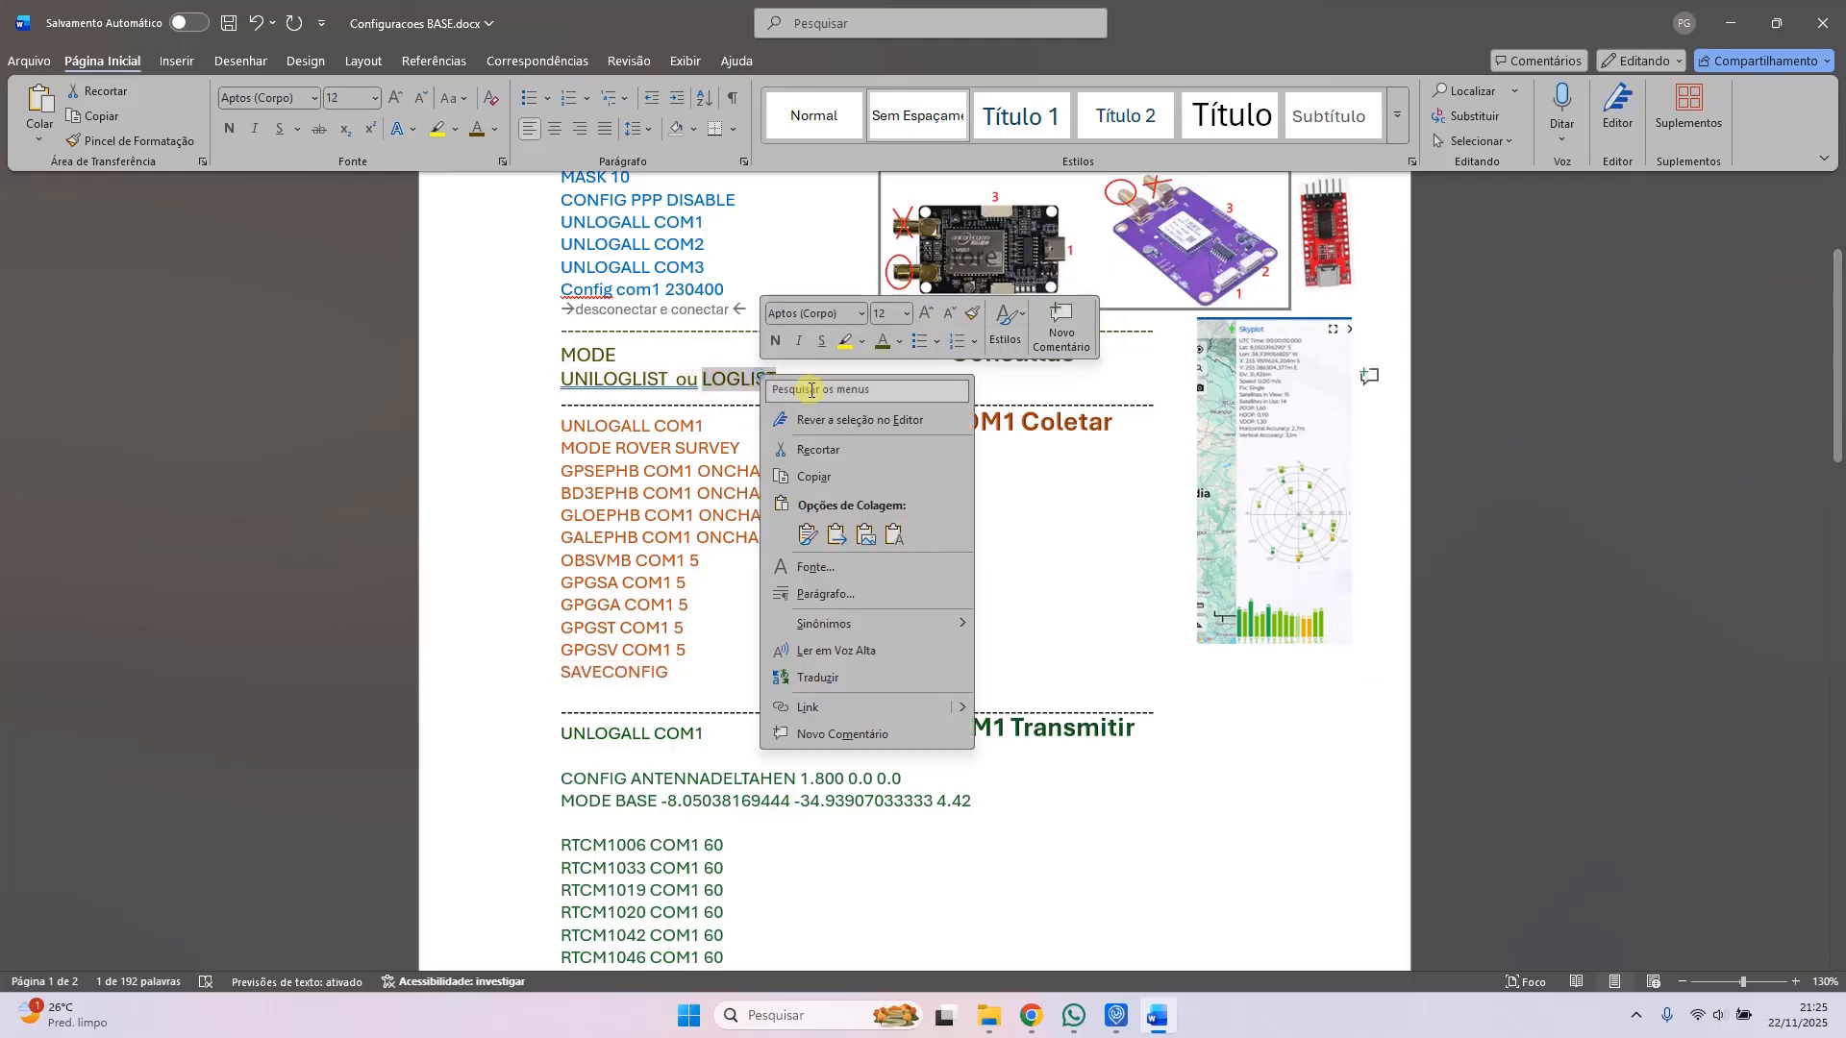
left_click(868, 482)
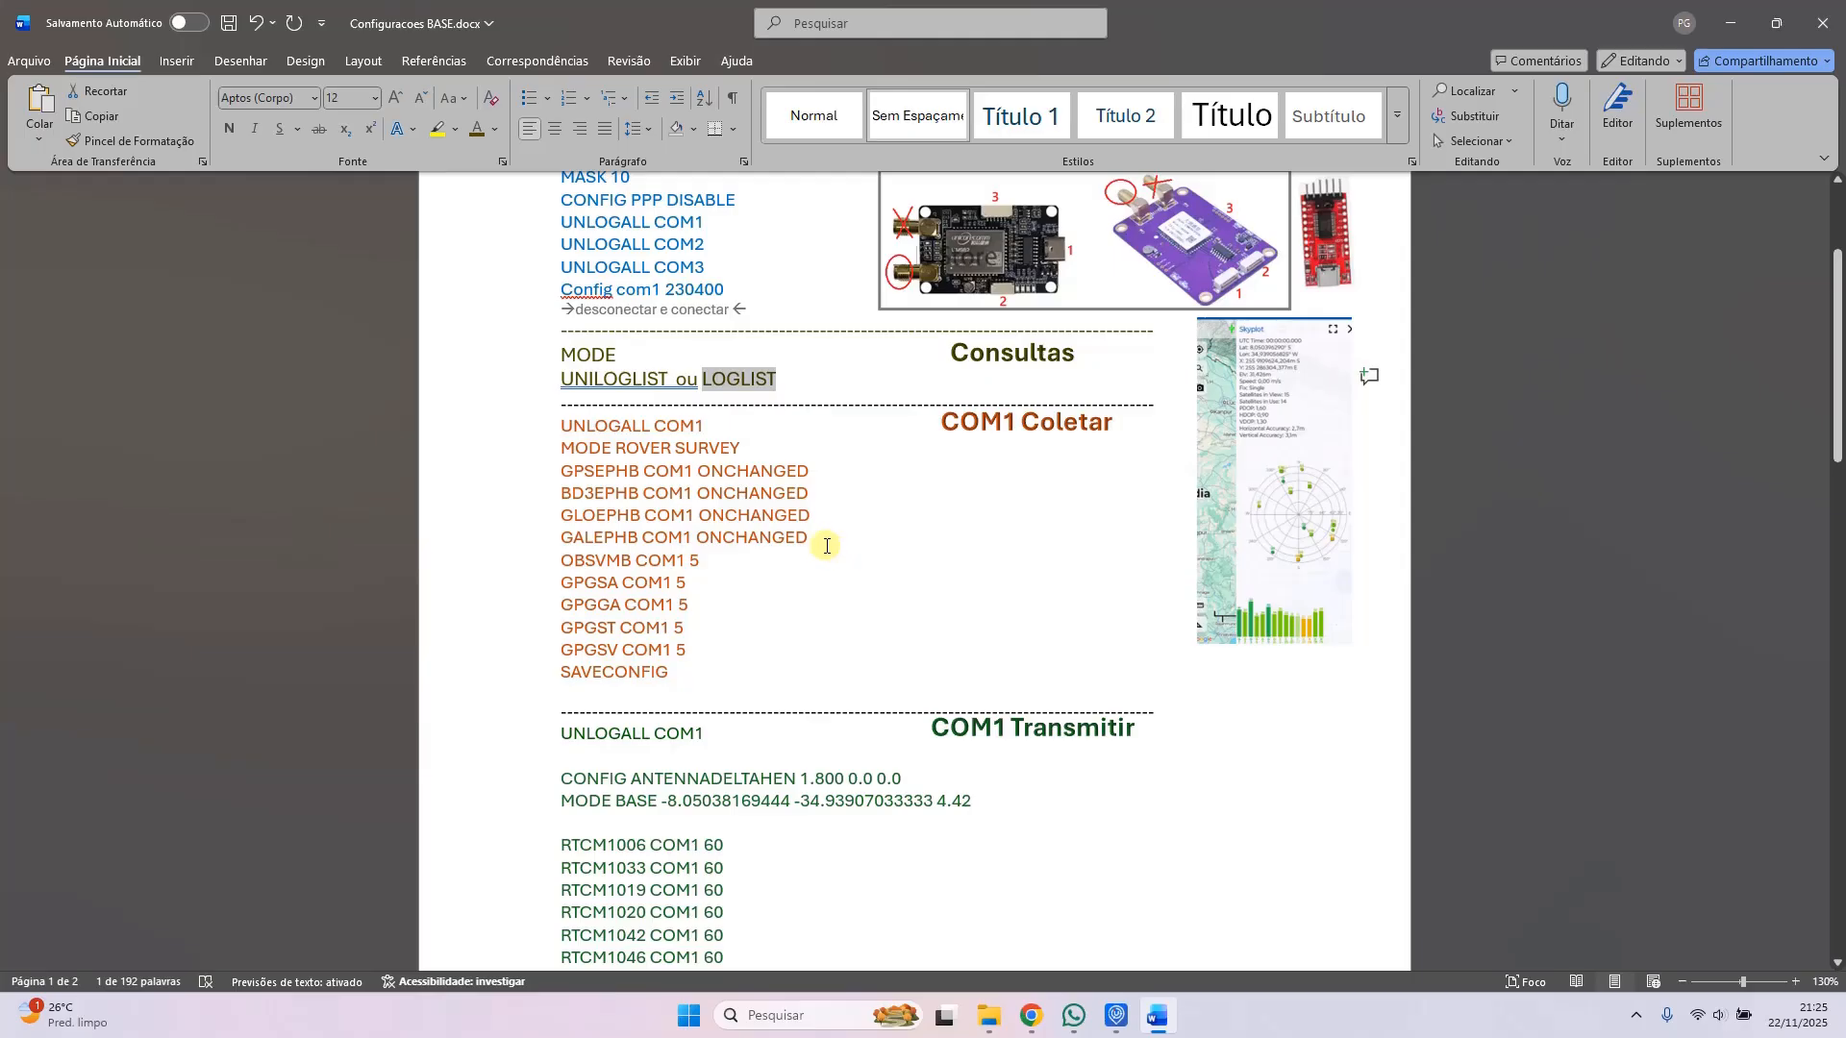
Step: Switch back to UPrecise, restore the default panel layout and send LOGLIST to the receiver
scroll(826, 545, "down", 5)
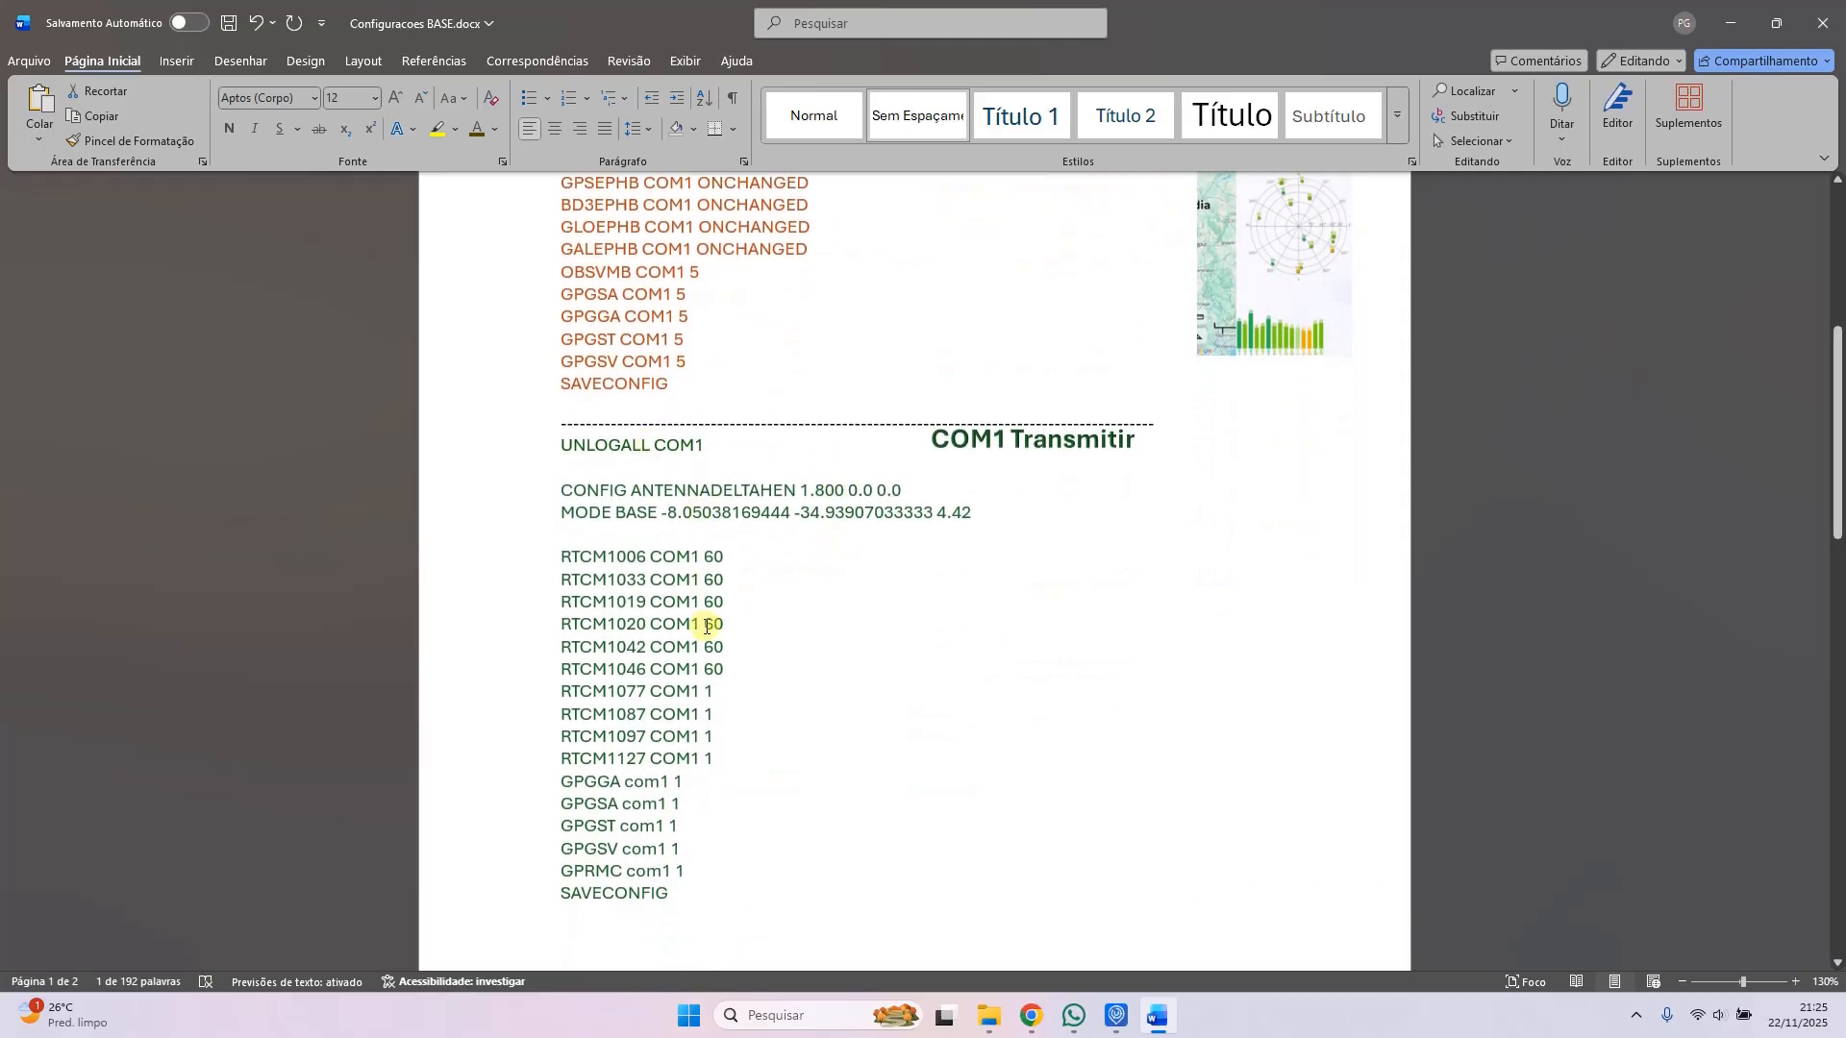
scroll(707, 627, "up", 3)
left_click(1115, 1016)
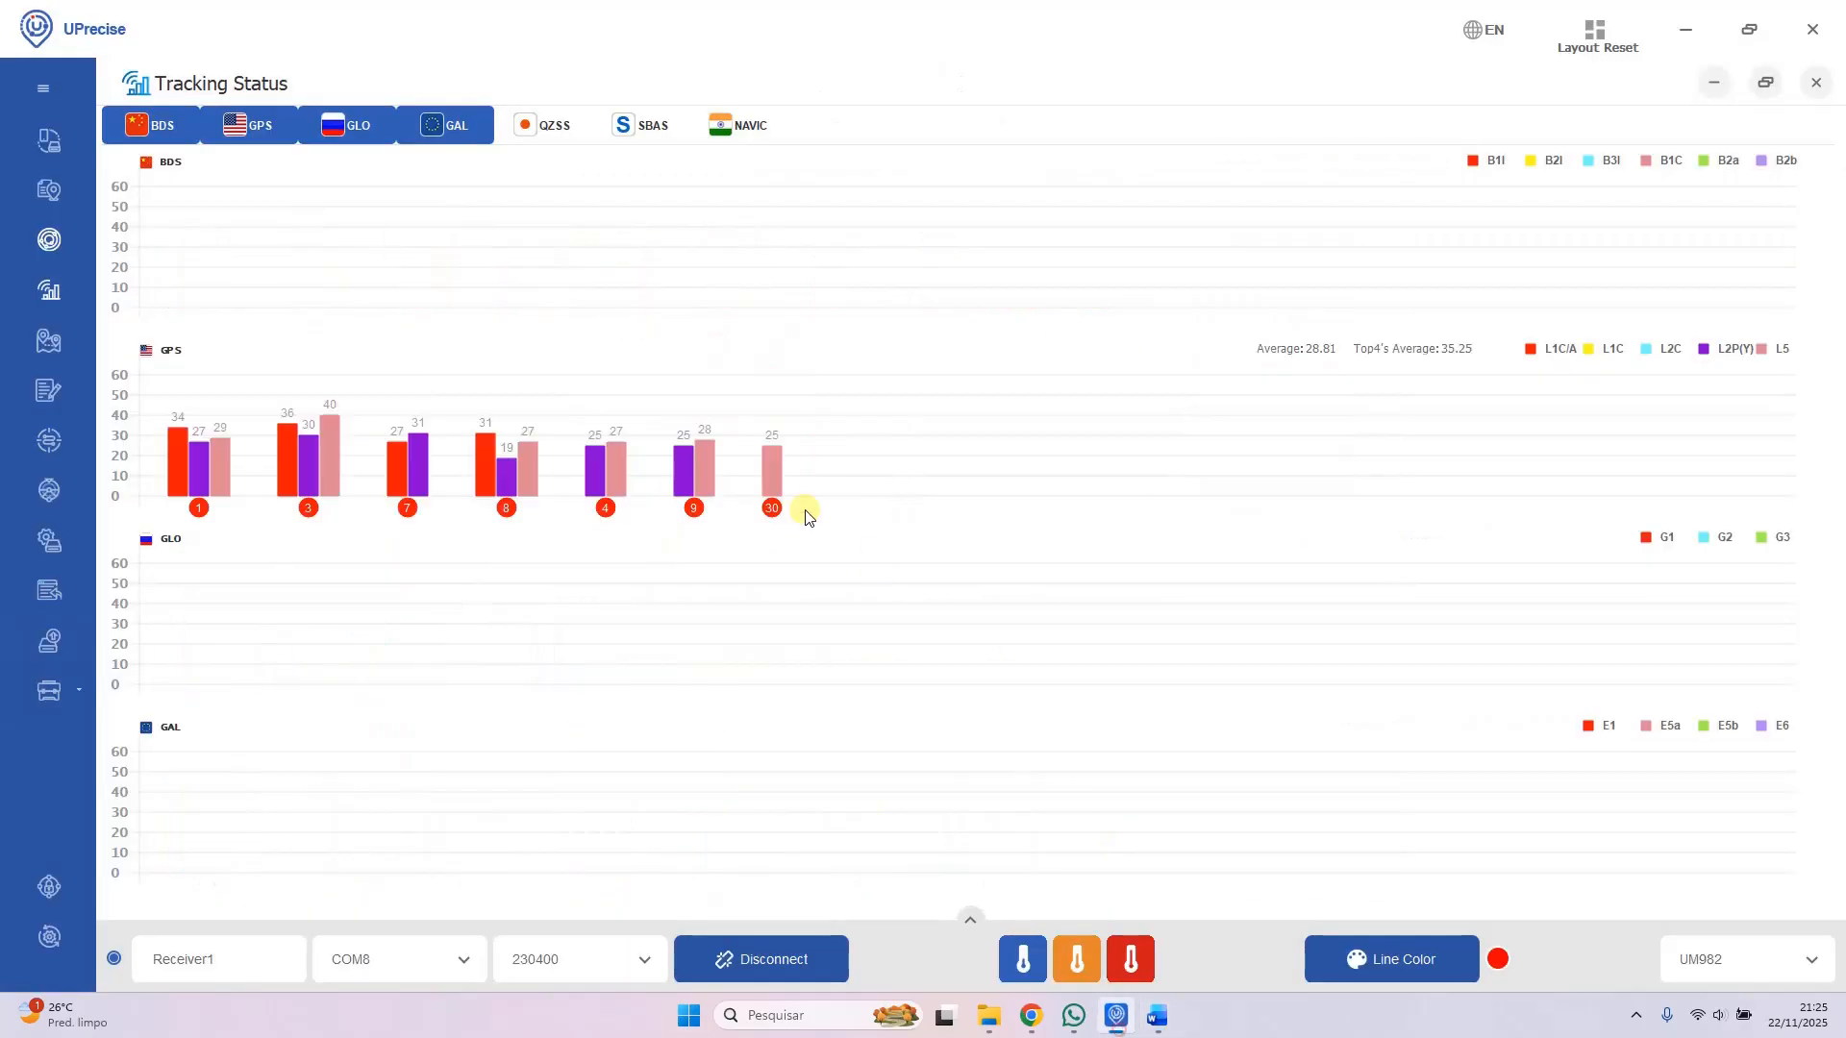
left_click(1594, 39)
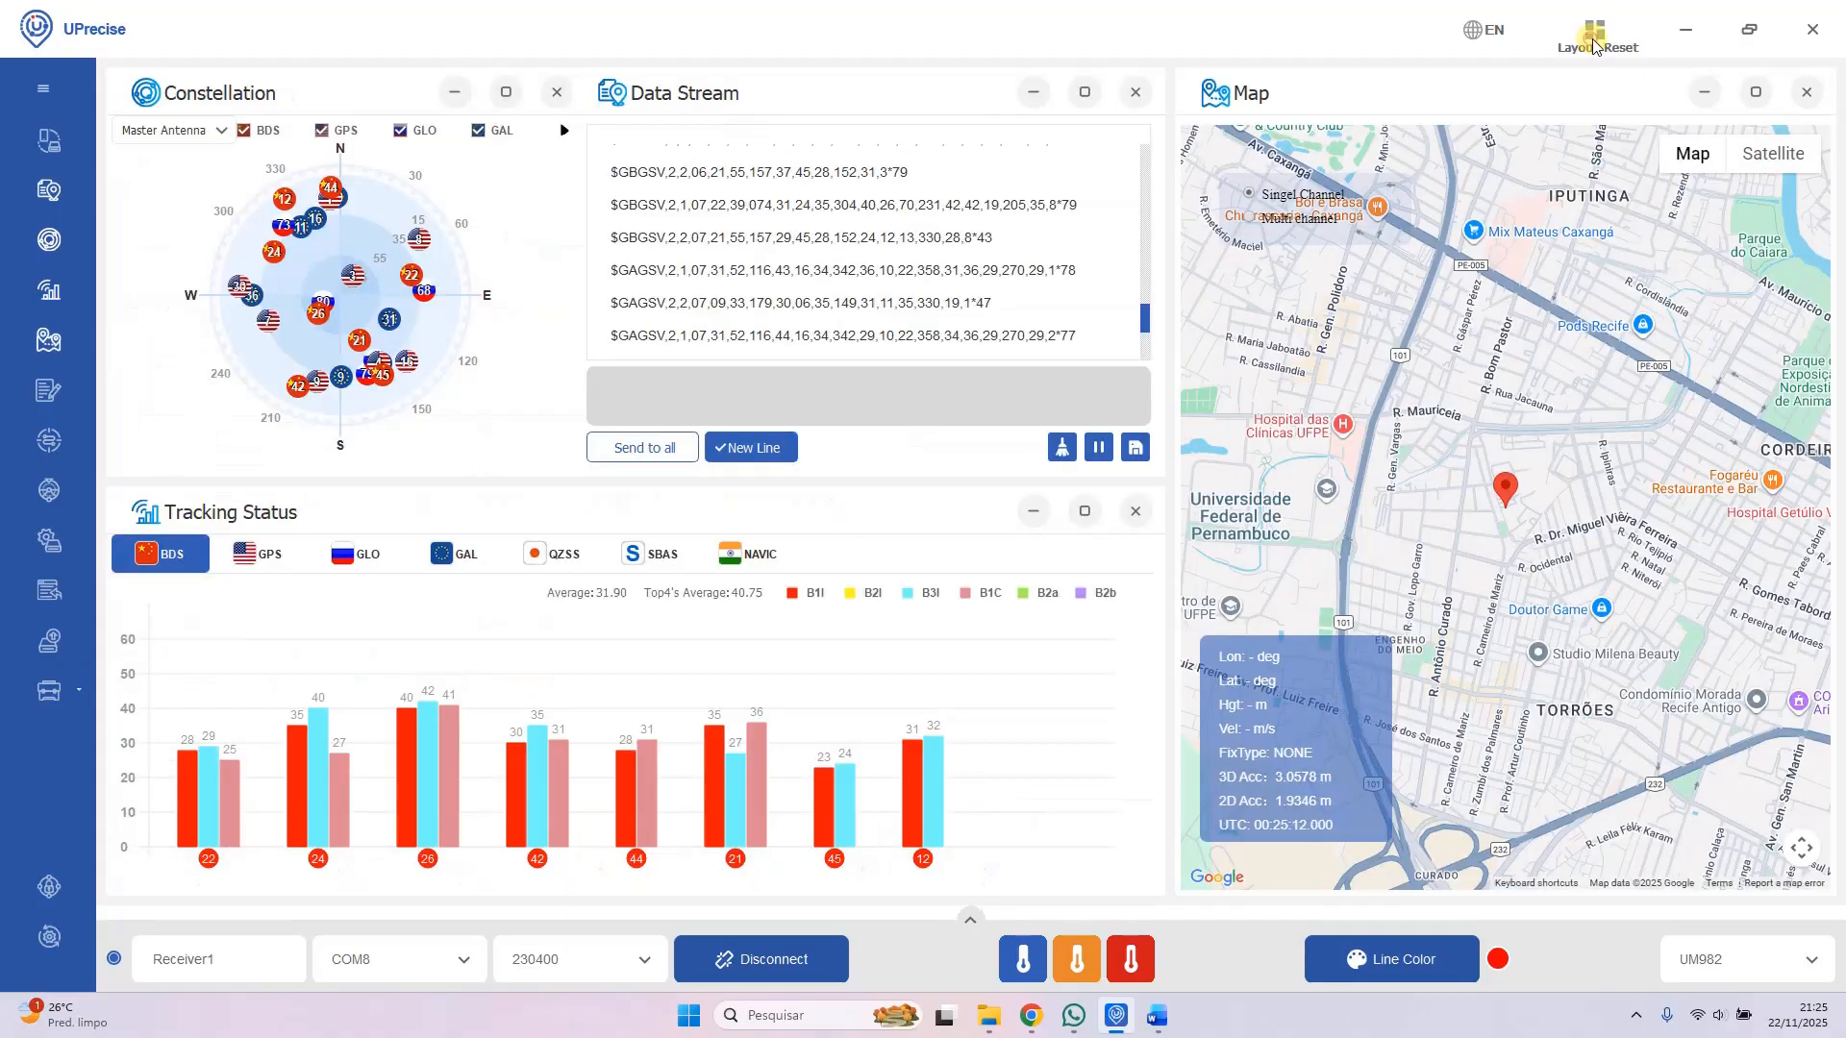
left_click(837, 394)
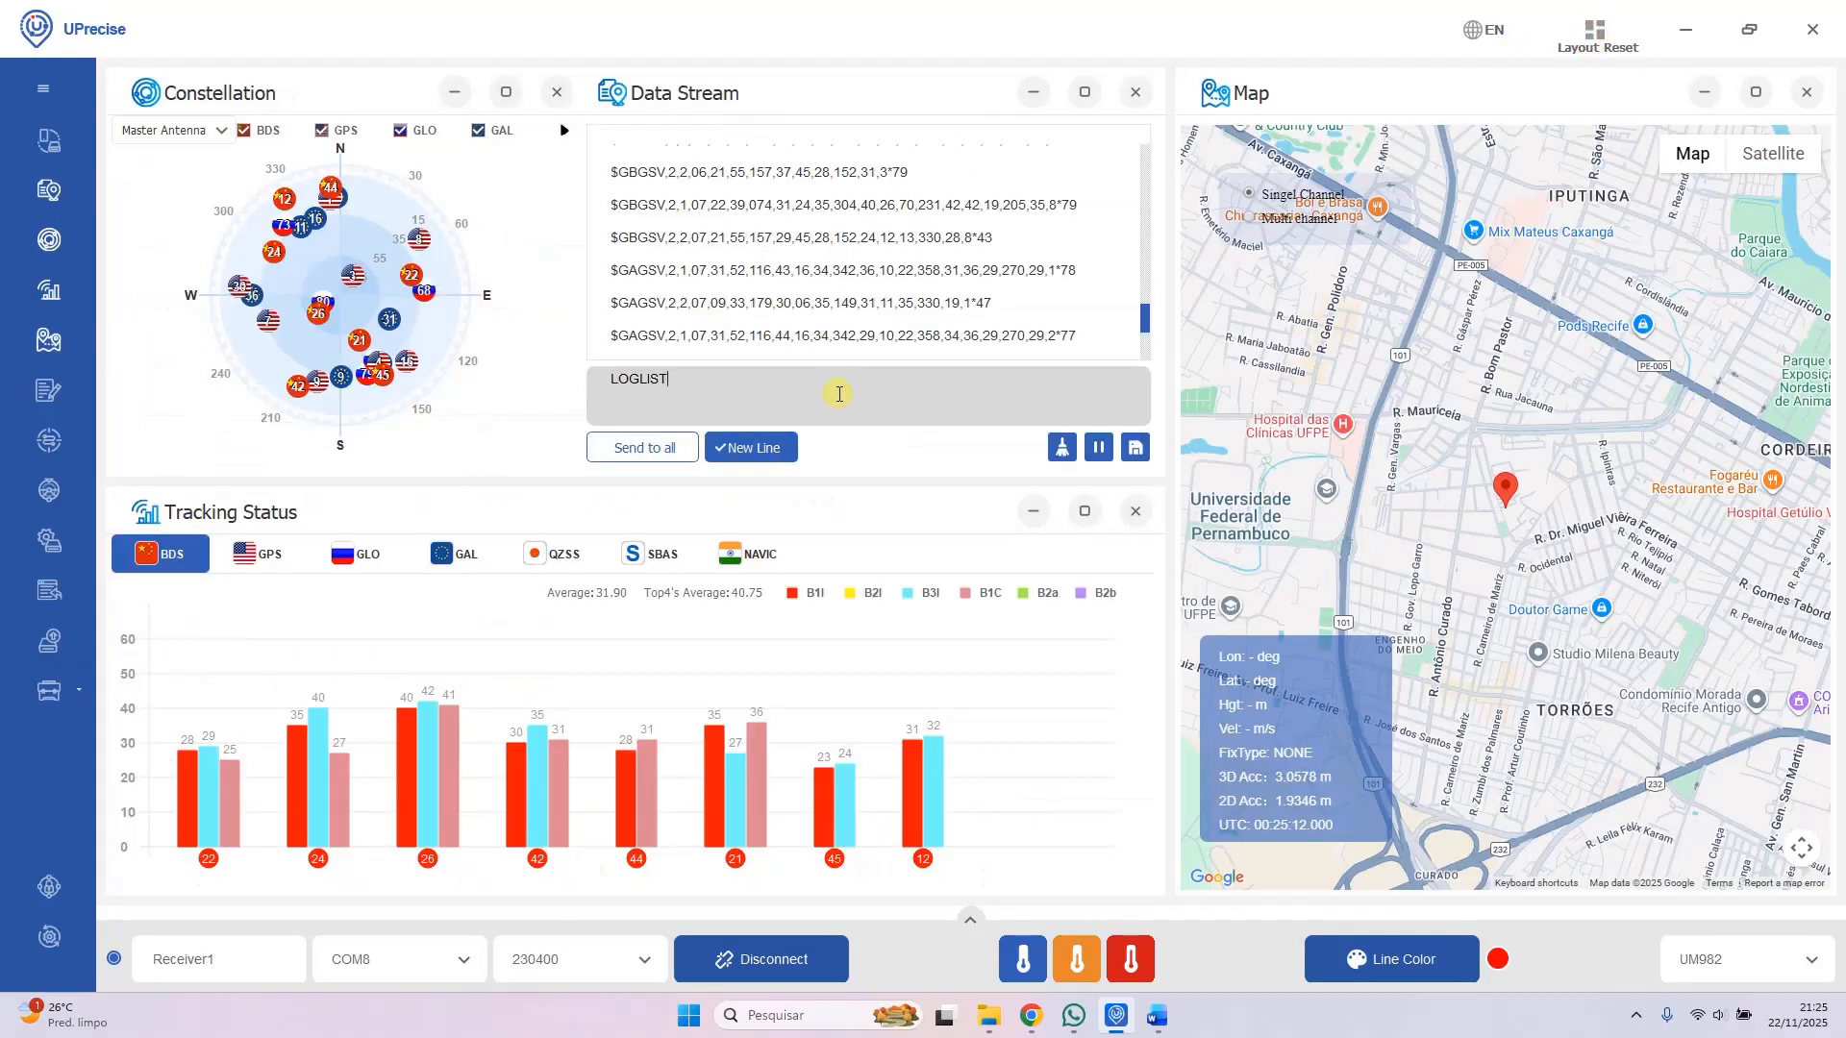
type("LOGLIST")
key("Return")
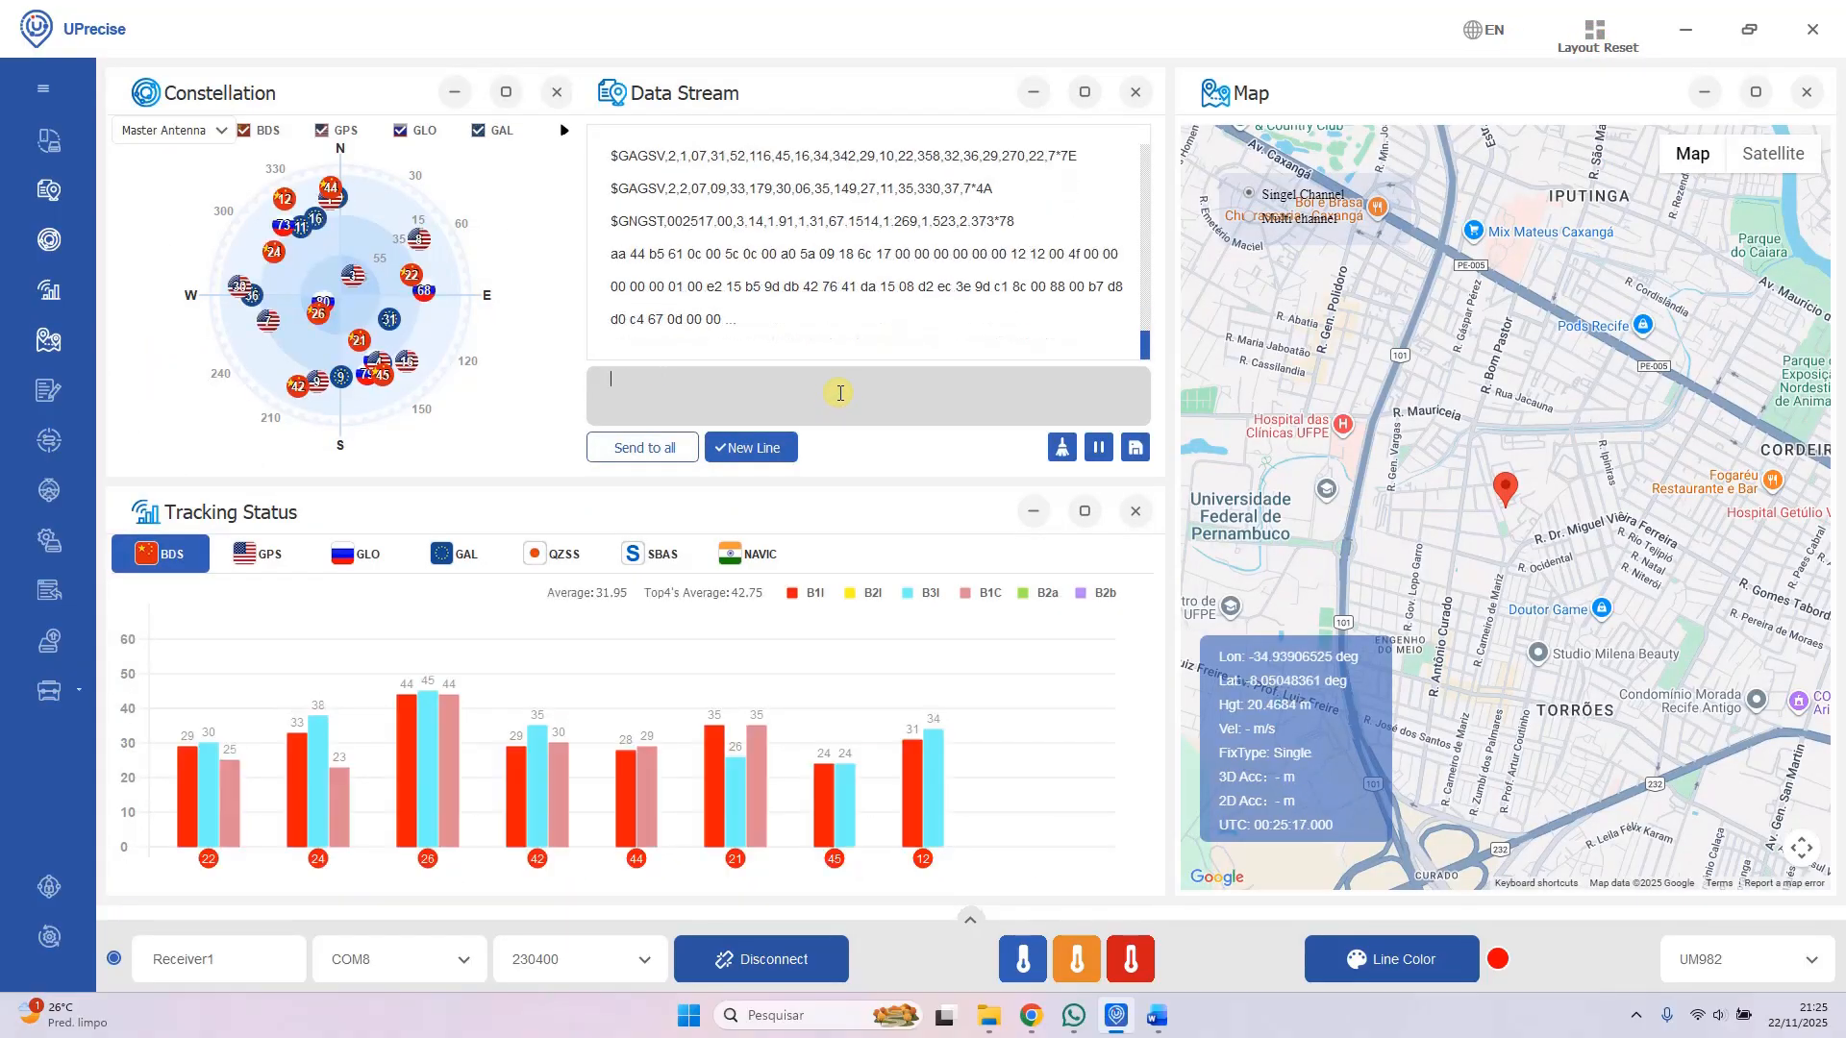
Step: Disconnect the receiver and enlarge the Data Stream to compare the LOGLIST response with the Word document's COM1 Coletar list
left_click(741, 955)
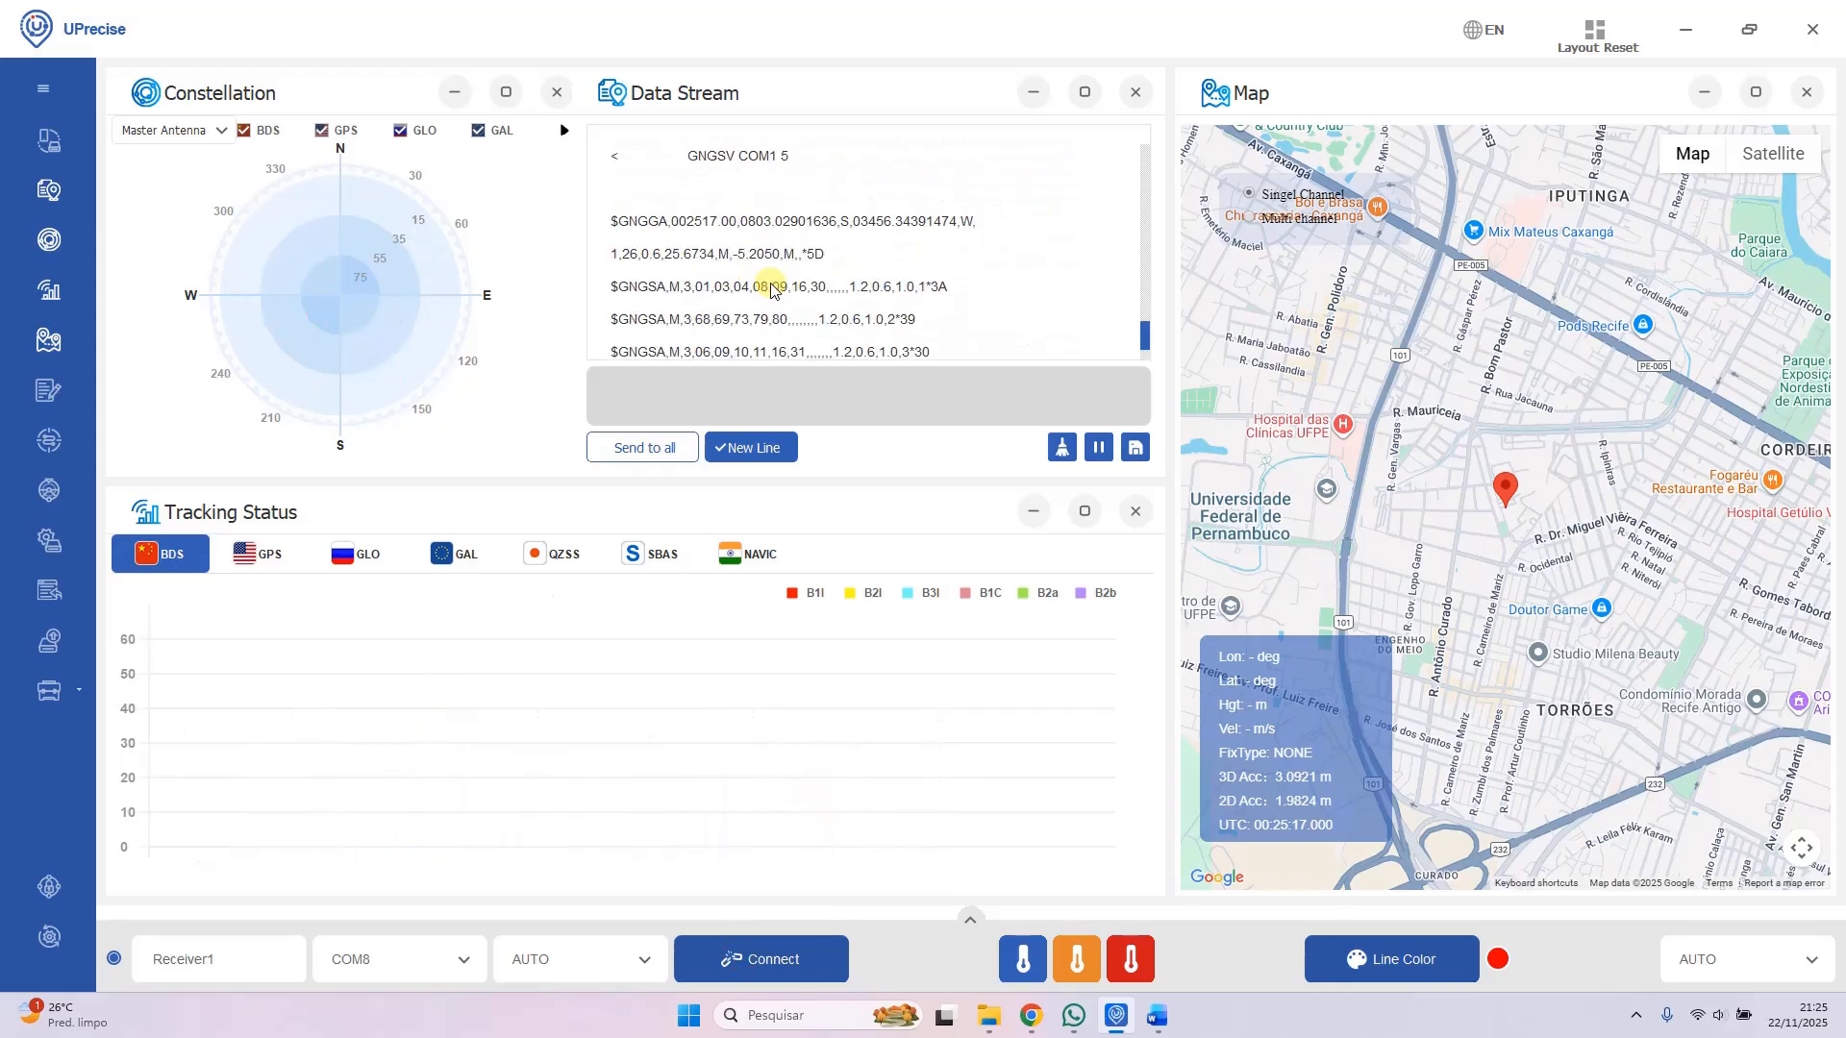
left_click(1084, 92)
scroll(597, 416, "up", 10)
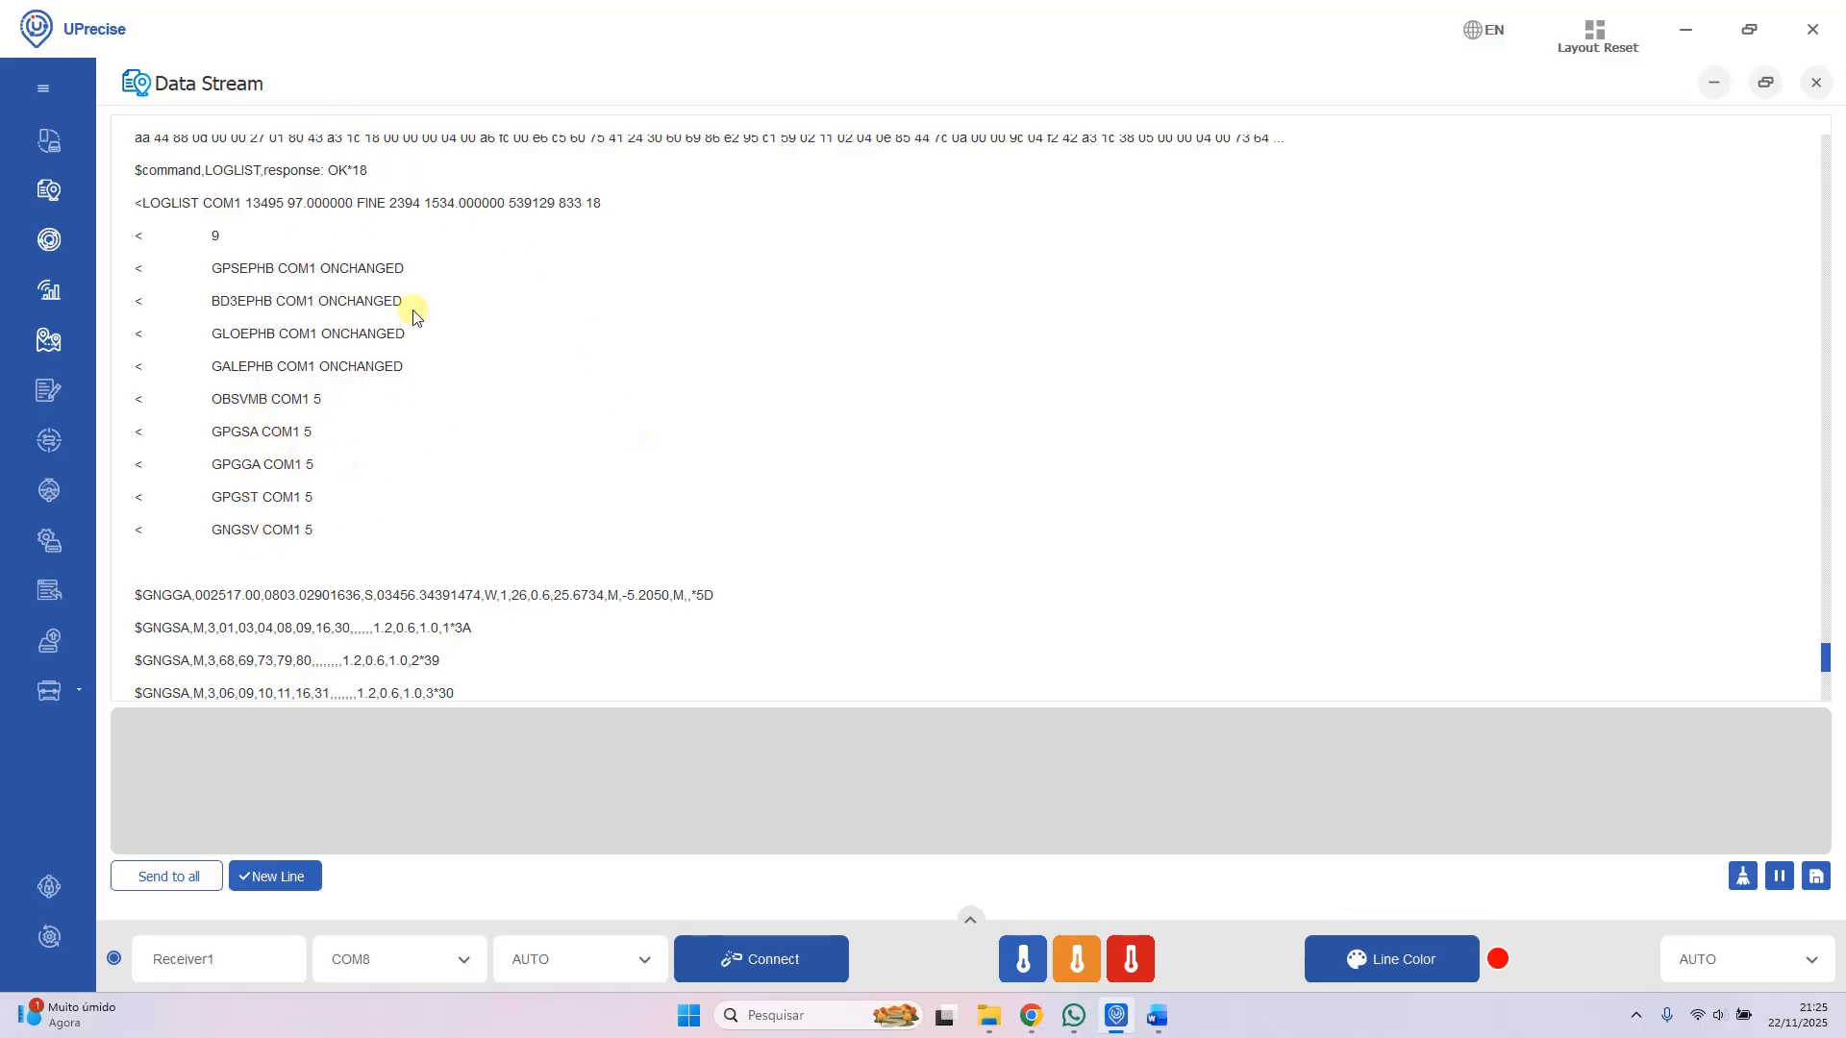
left_click(1160, 1017)
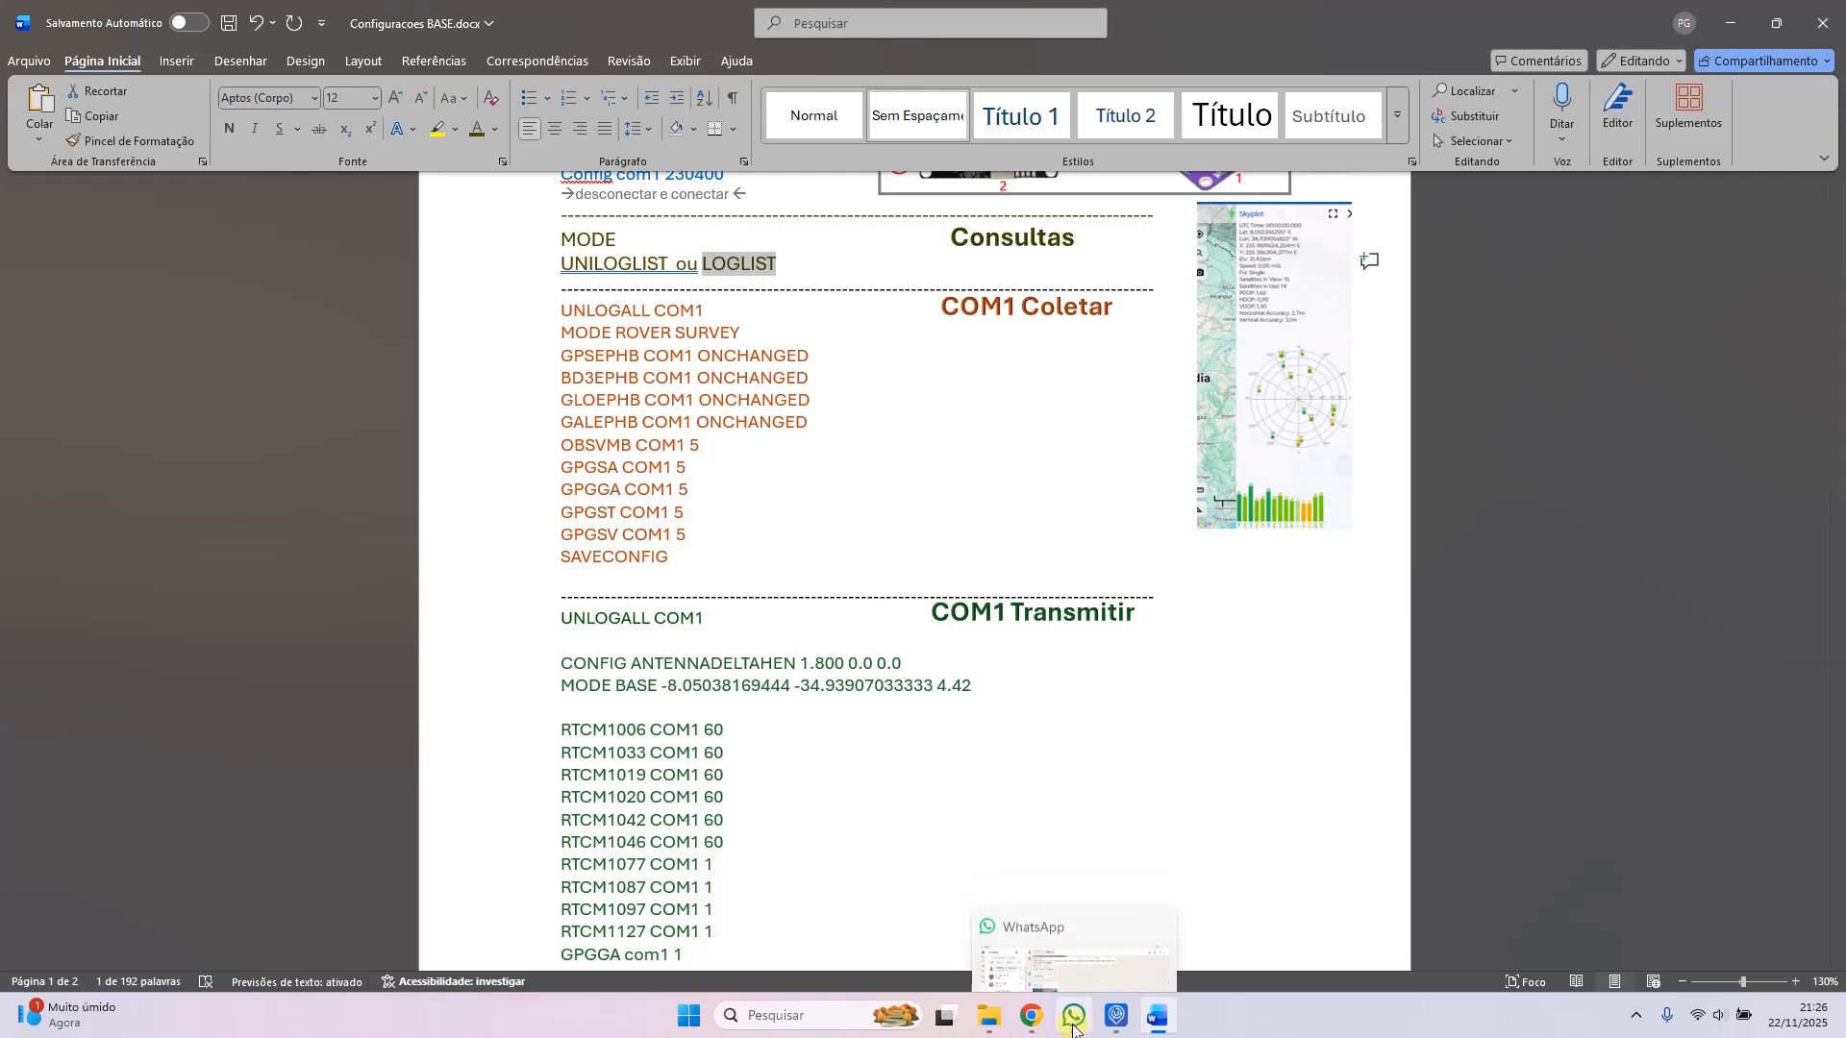
left_click(1115, 1018)
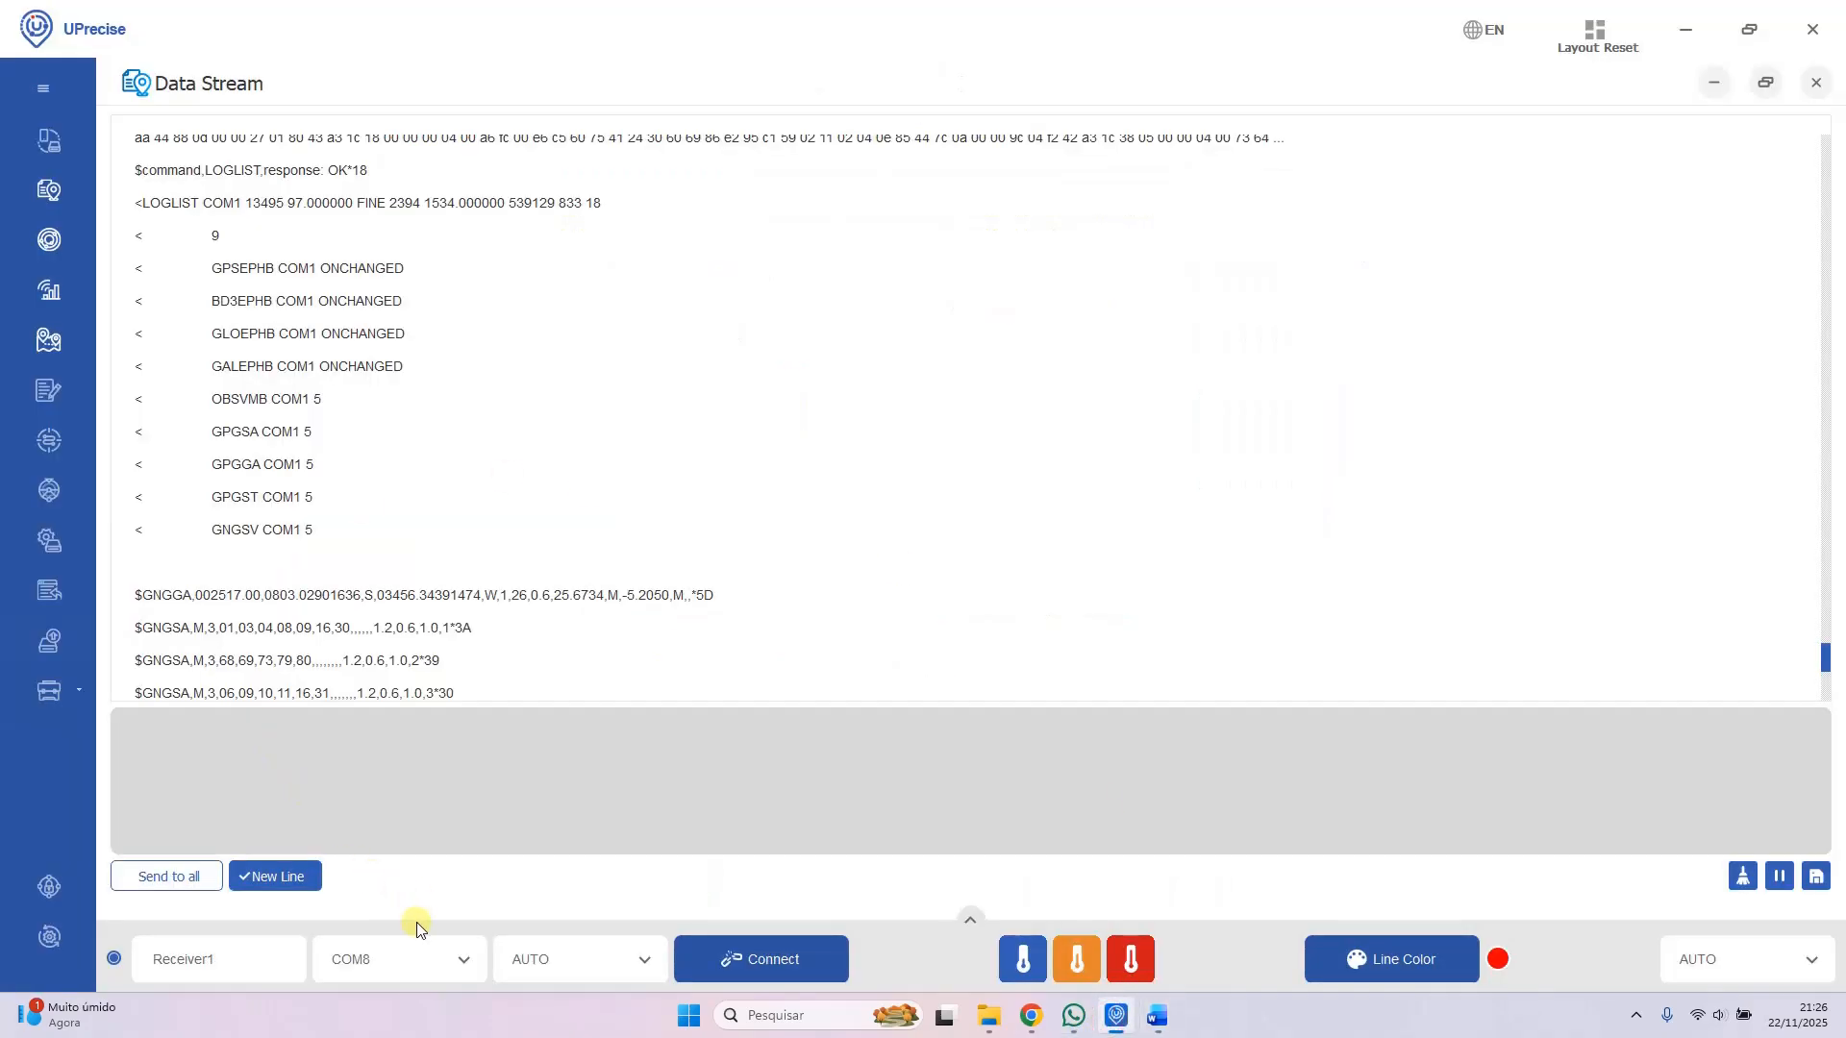
Step: Restore the default layout, reconnect the receiver on COM8 and send the mode command to query its operating mode
left_click(1570, 39)
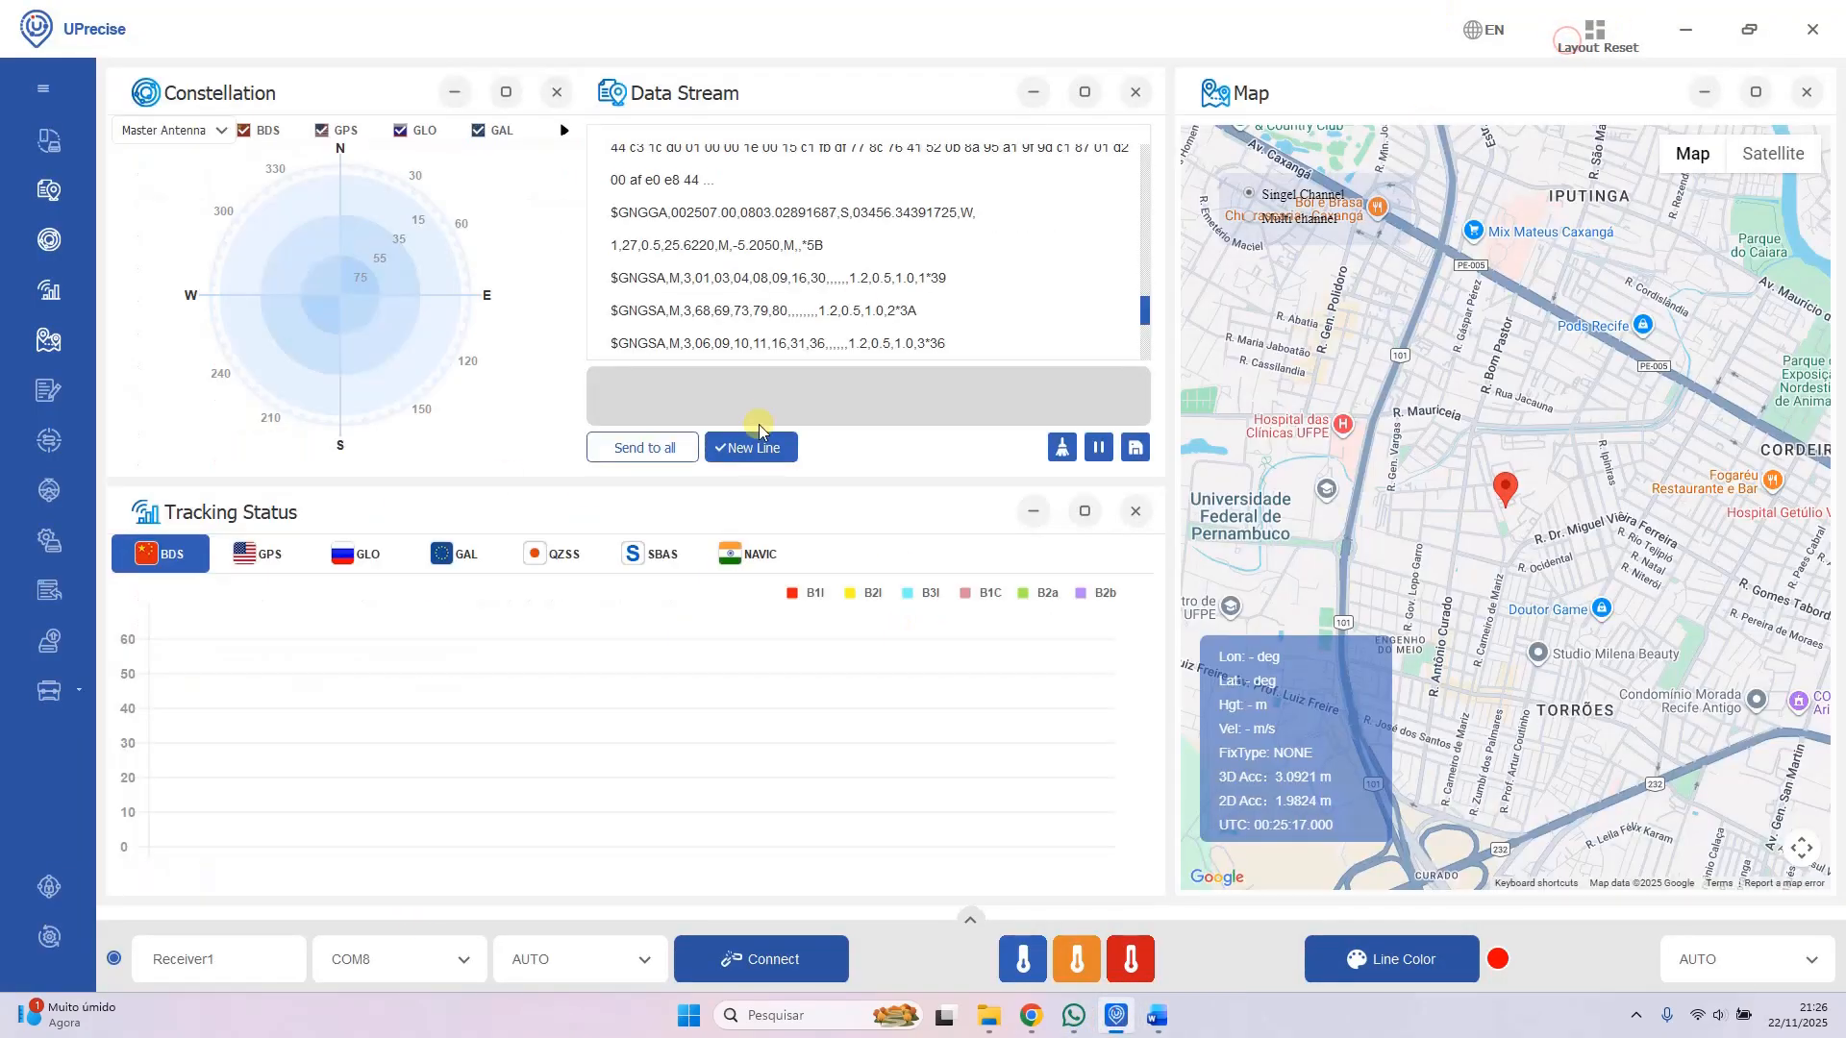
left_click(763, 405)
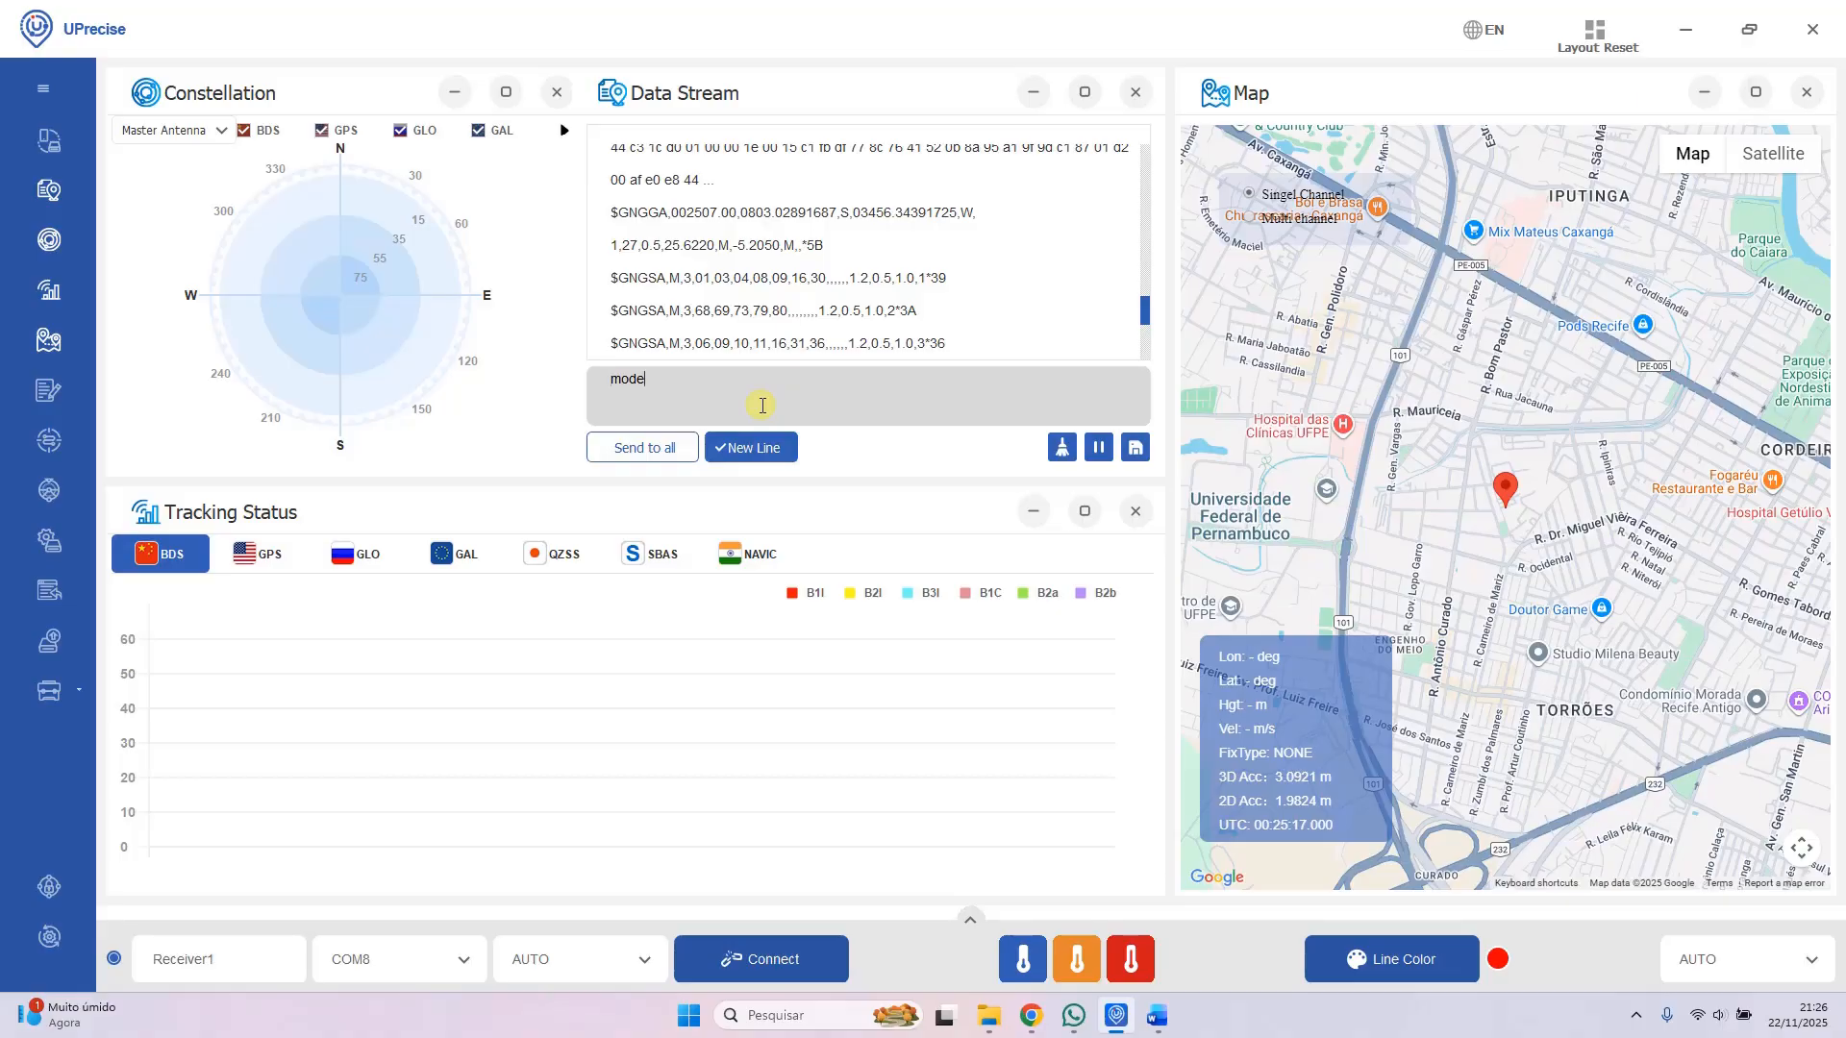
left_click(779, 967)
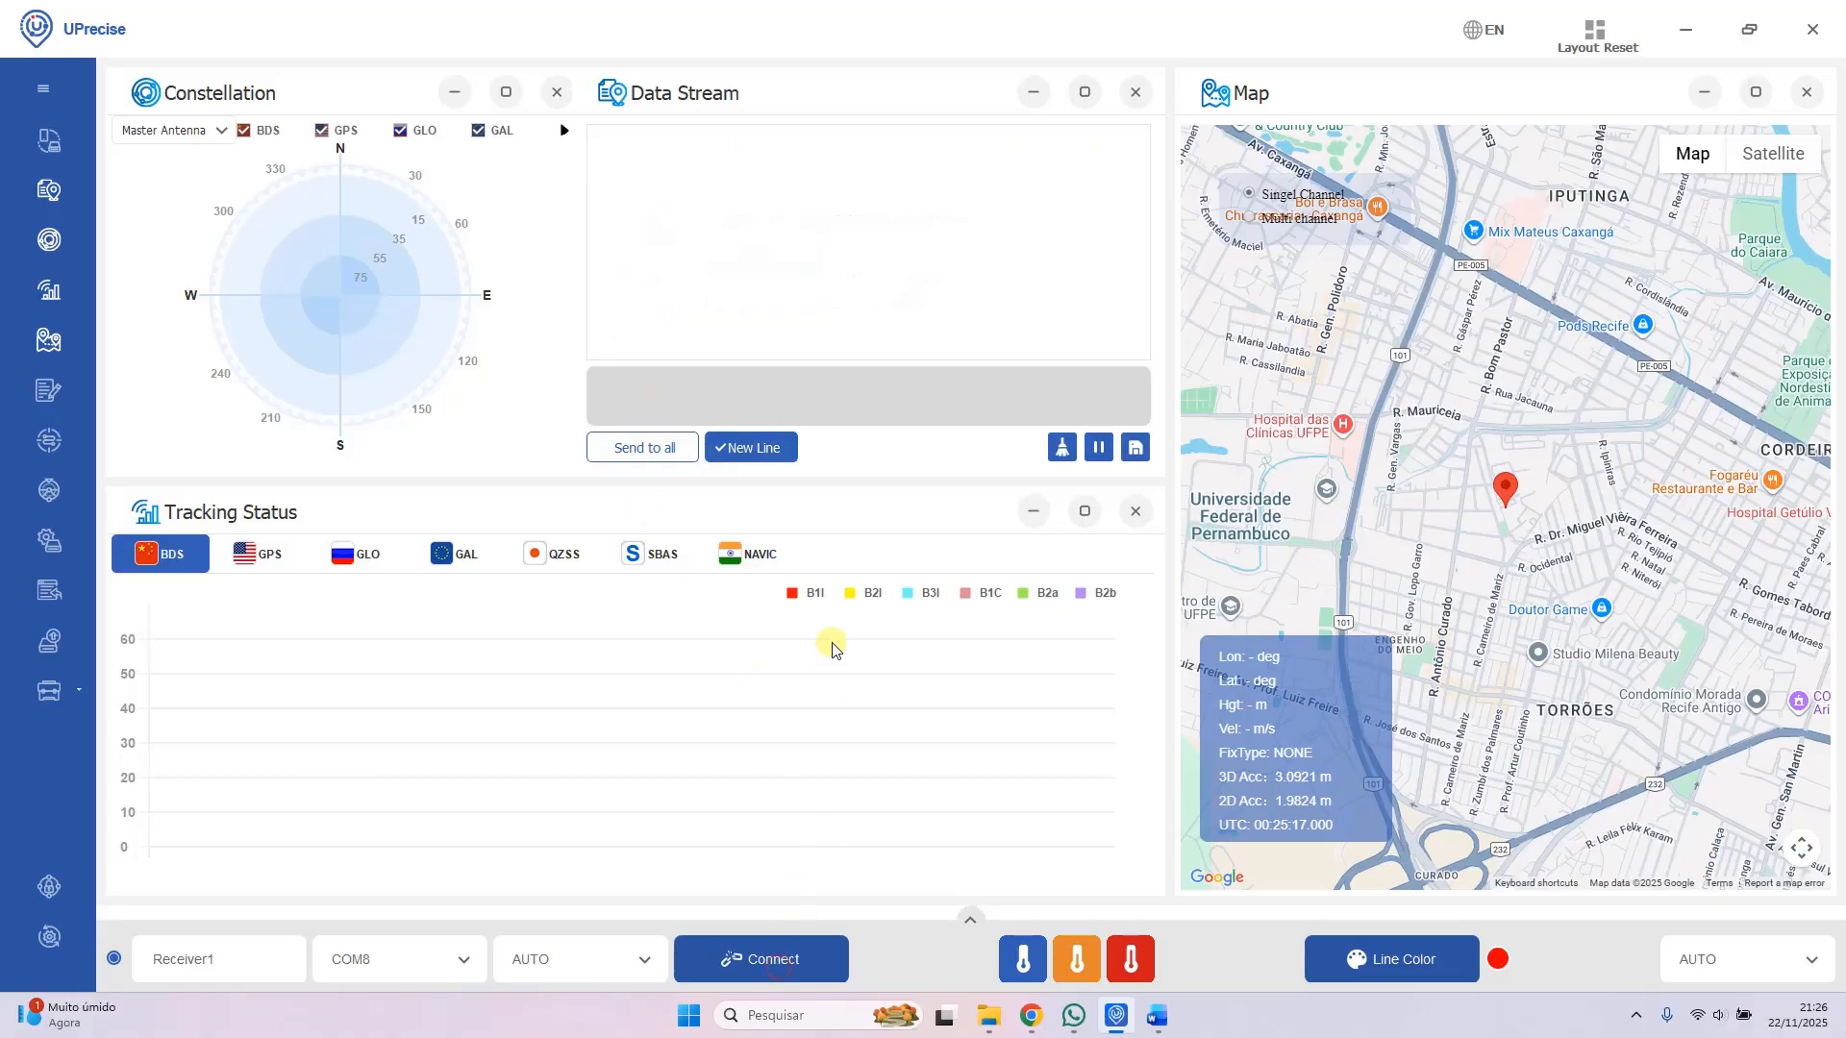
left_click(728, 398)
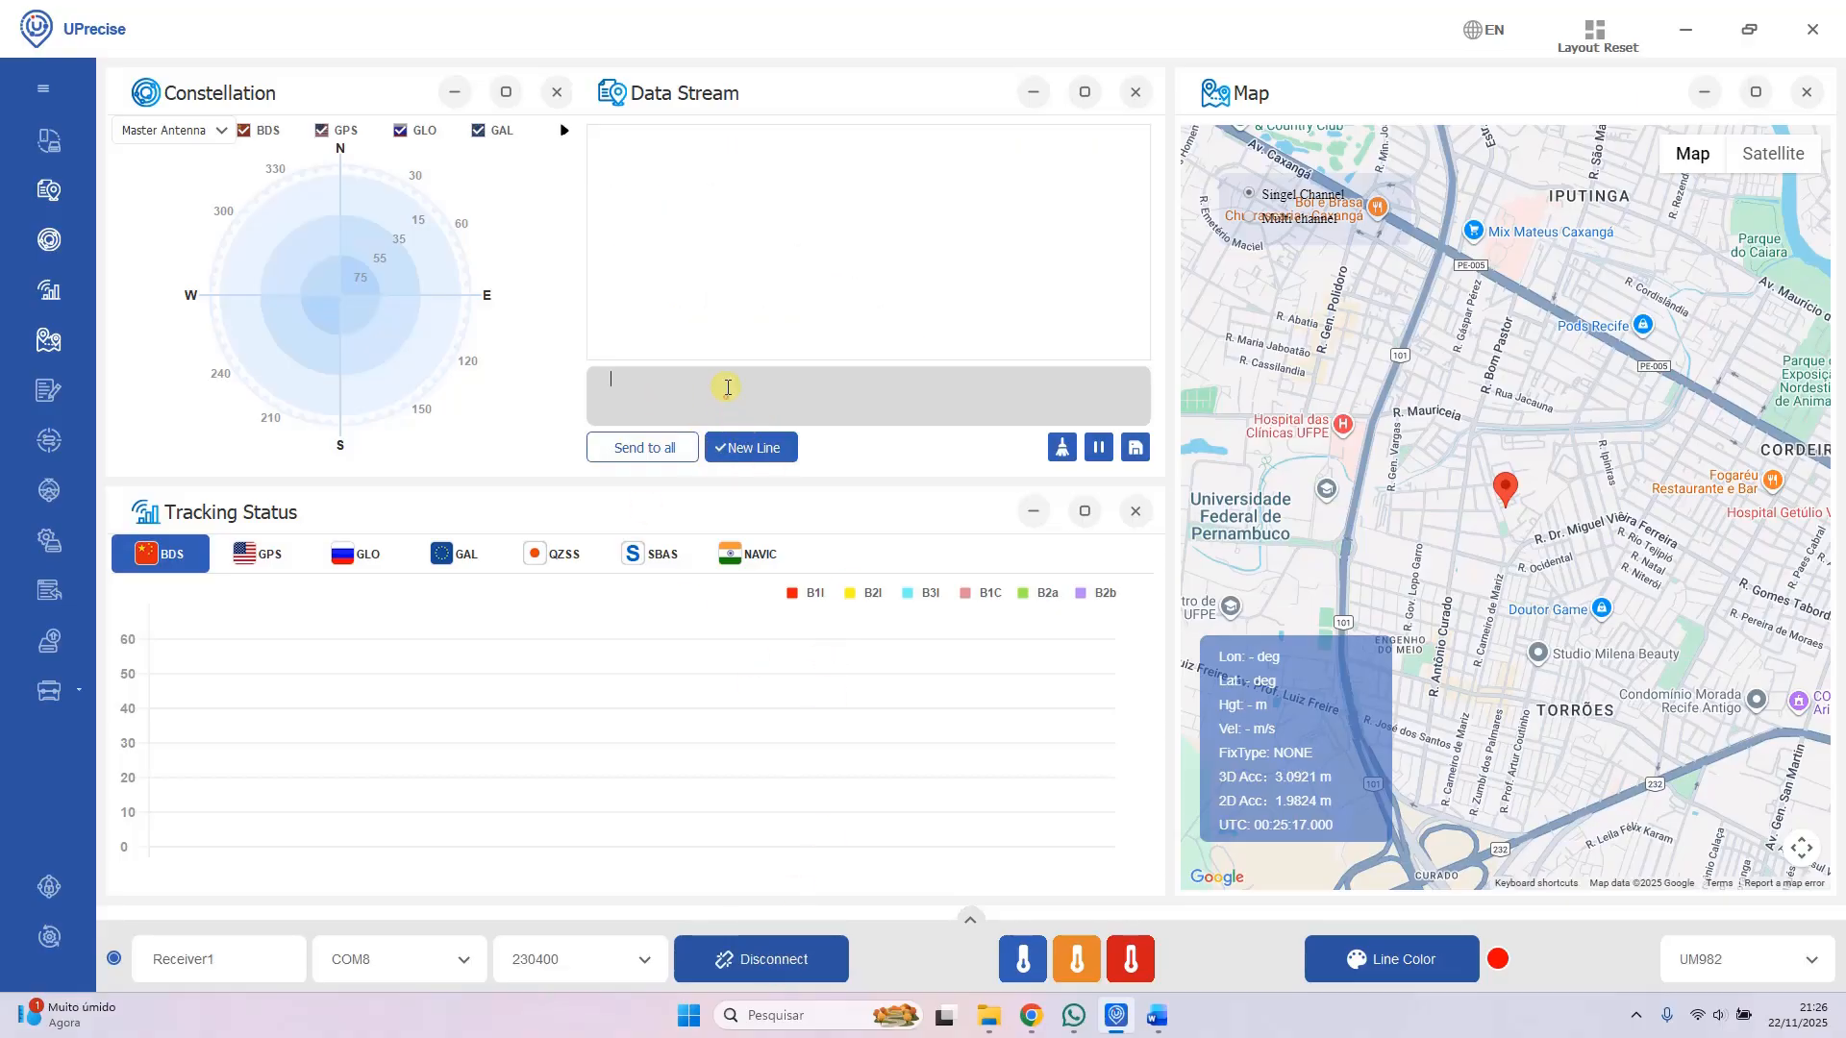
type("moe")
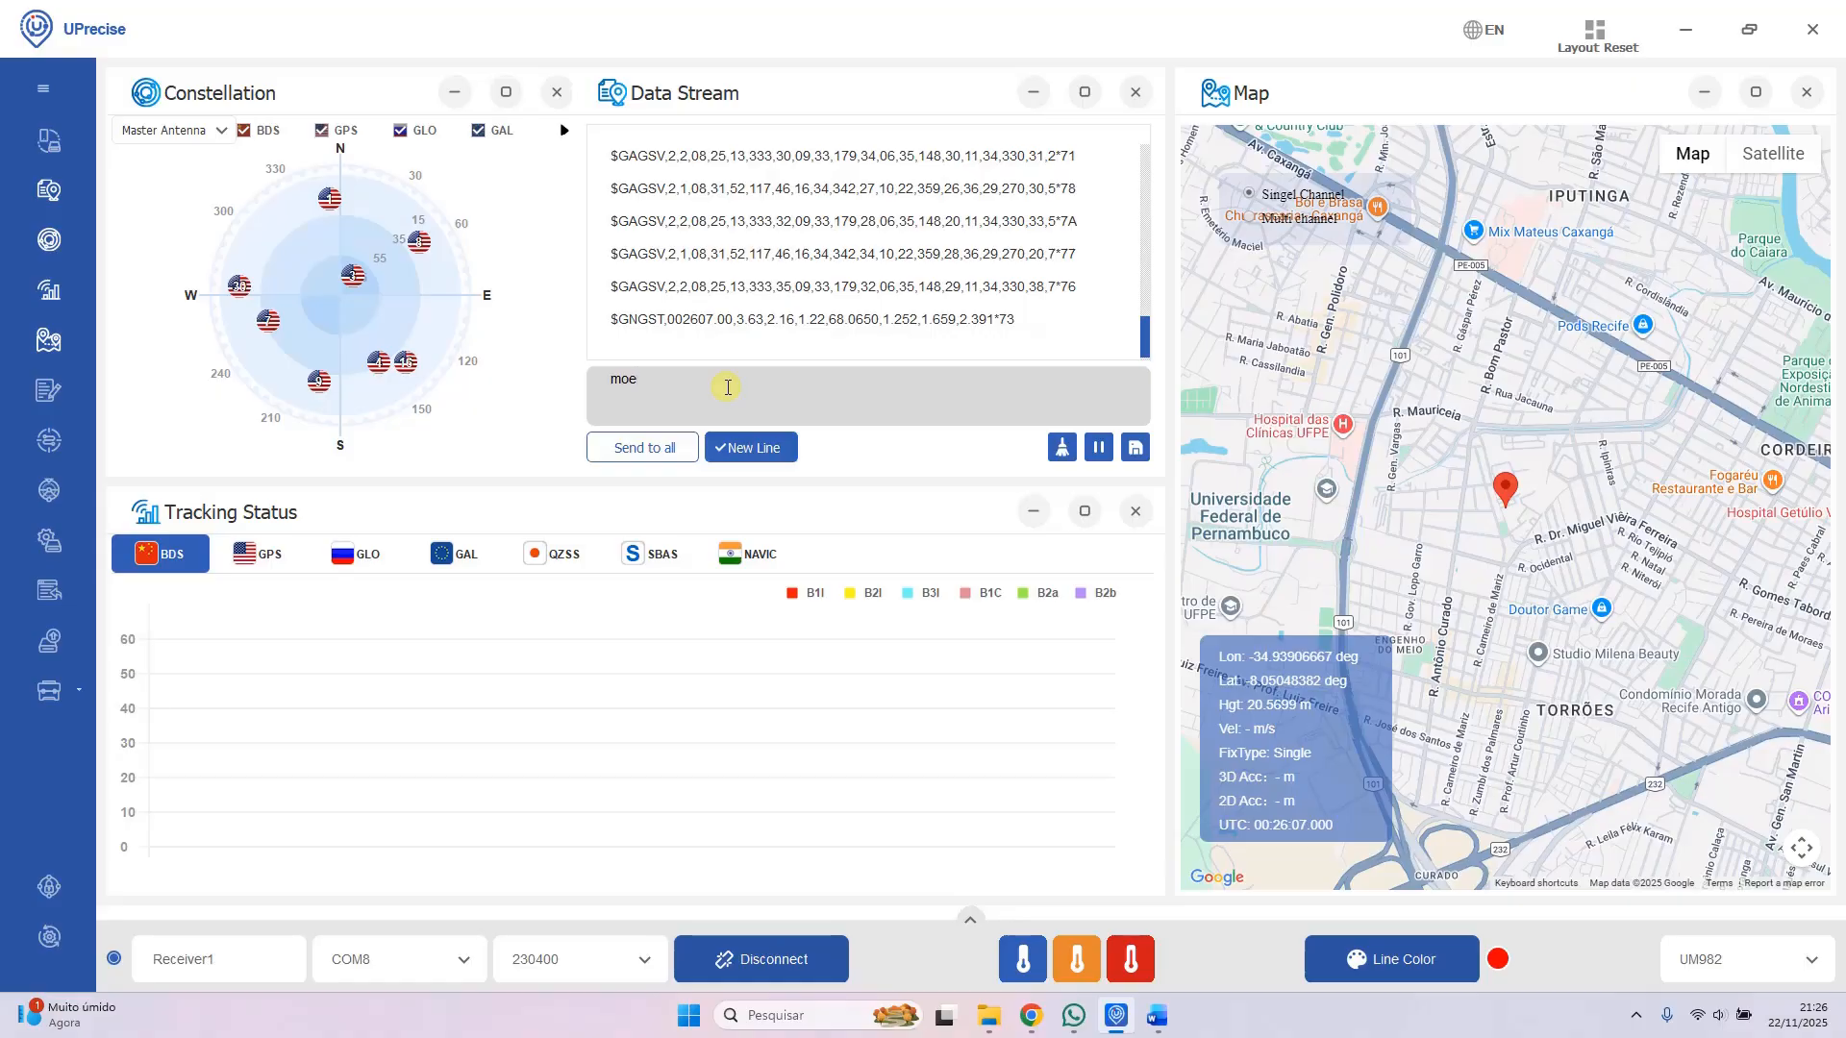
type("e")
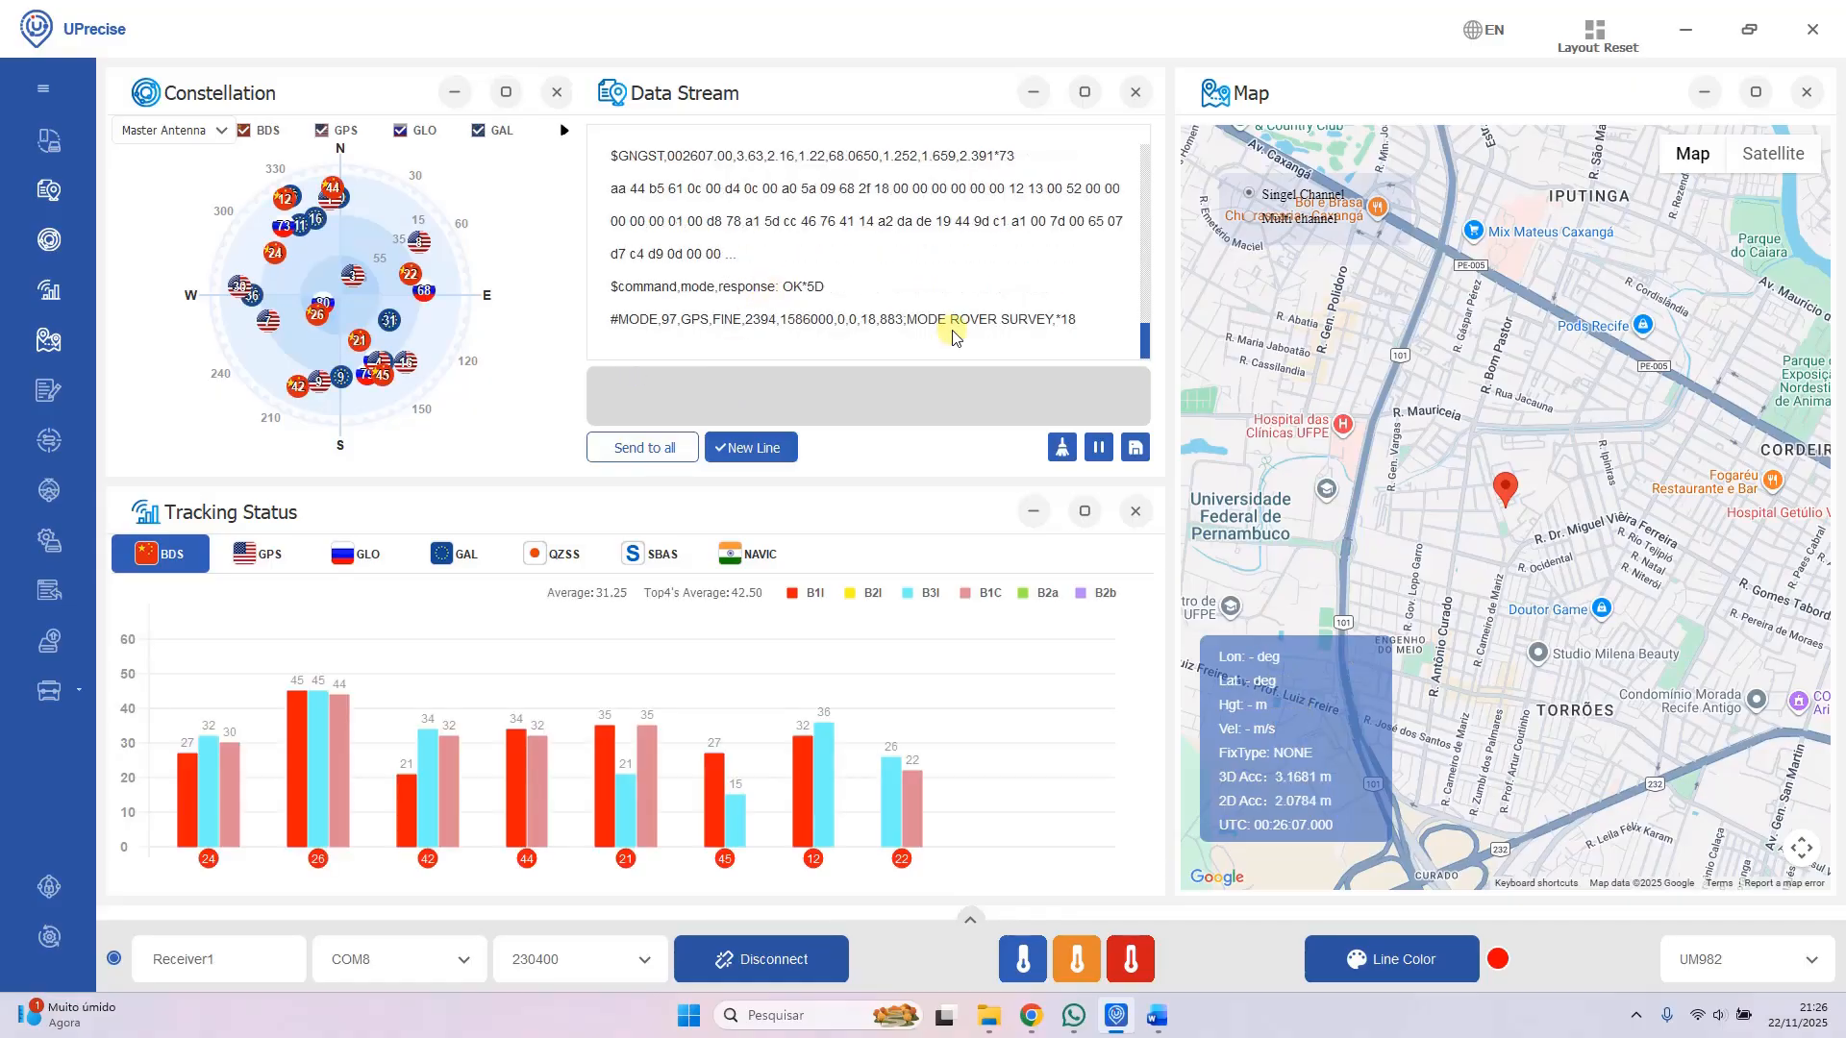